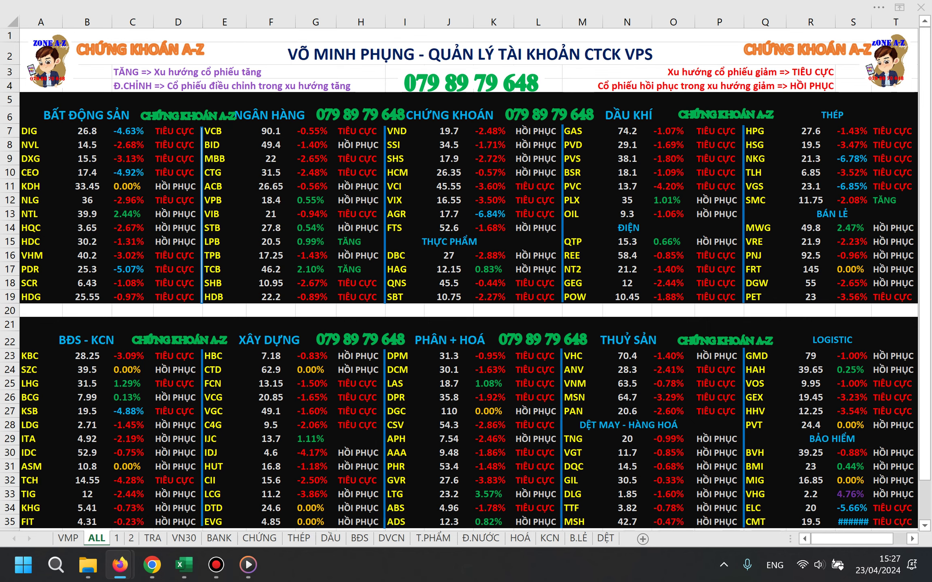
# On the Excel sector sheet, check the SHS status cell L9 and the VIX status cell L12
pyautogui.scroll(-1, 468, 278)
pyautogui.scroll(1, 468, 278)
pyautogui.hotkey('alt', 'Tab')
pyautogui.click(536, 159)
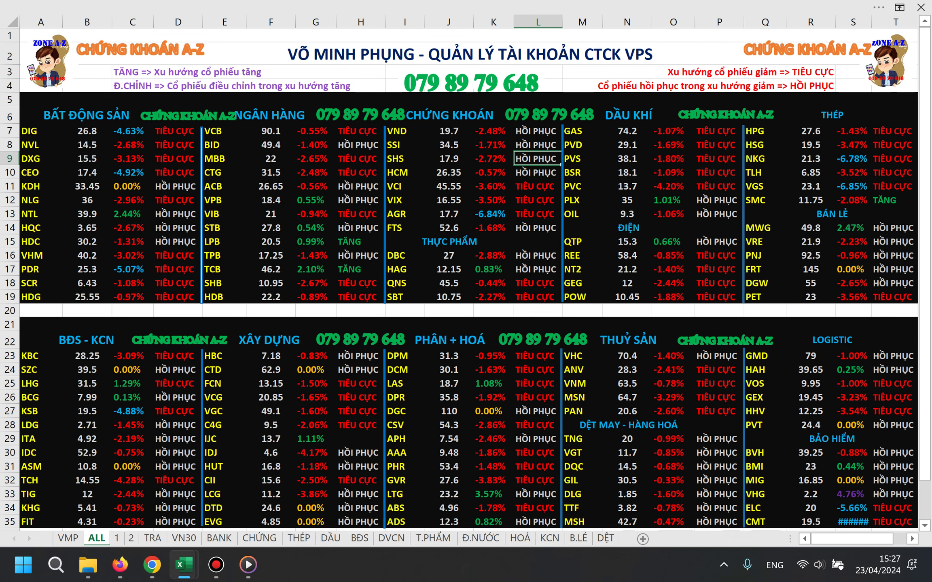
pyautogui.click(549, 115)
pyautogui.click(560, 206)
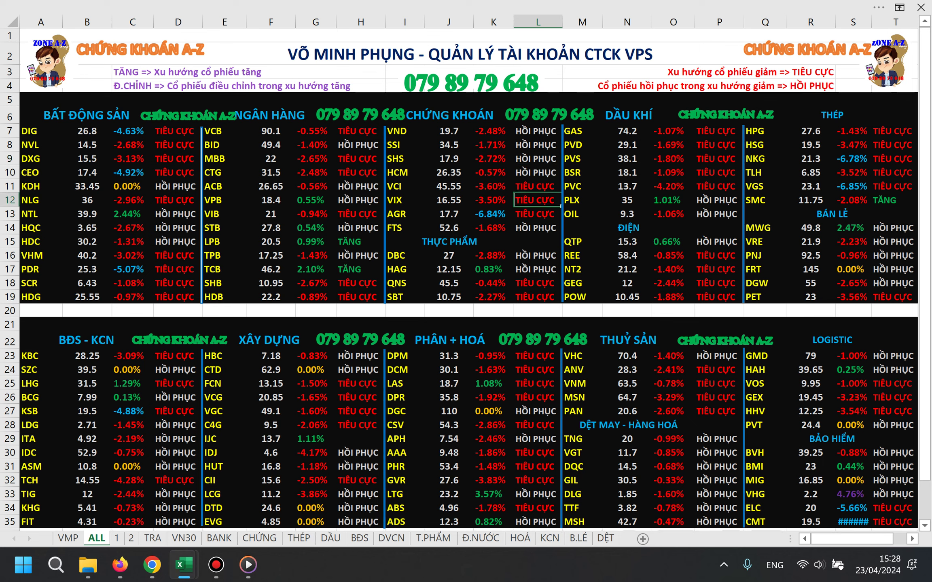
# Check the LPB and TCB status cells H15 and H17
pyautogui.click(348, 242)
pyautogui.press('Down')
pyautogui.press('Down')
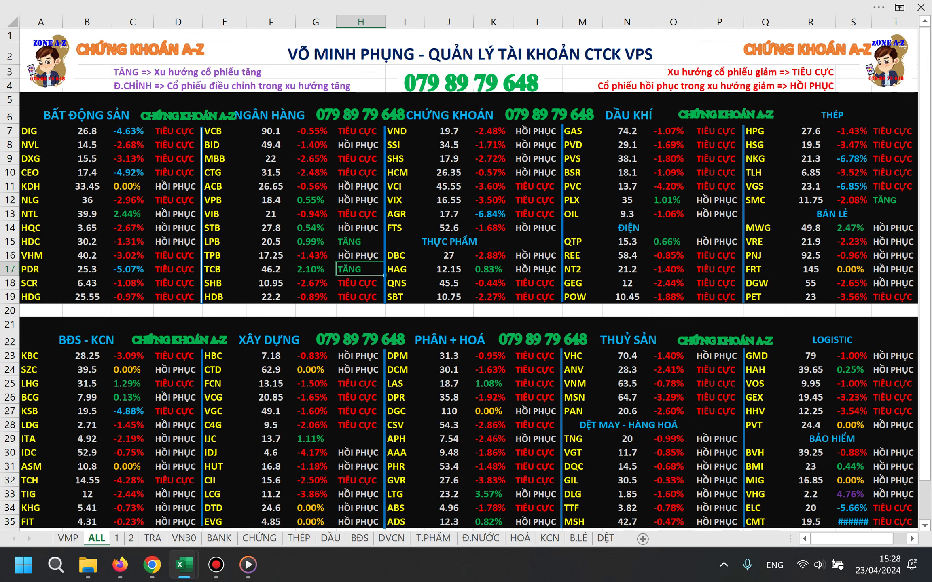
pyautogui.click(360, 241)
pyautogui.click(360, 269)
# Switch to FireAnt in Chrome and load the VGI chart
pyautogui.hotkey('alt', 'Tab')
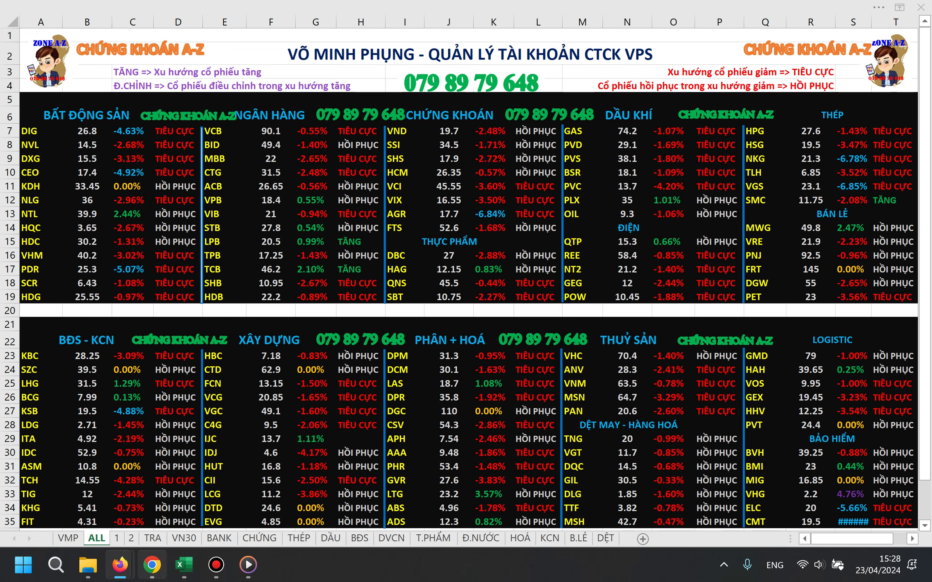
pyautogui.click(151, 565)
pyautogui.write('VGI')
pyautogui.press('Return')
pyautogui.scroll(2, 505, 272)
pyautogui.scroll(2, 527, 272)
pyautogui.scroll(2, 545, 253)
pyautogui.scroll(2, 567, 252)
pyautogui.scroll(2, 510, 250)
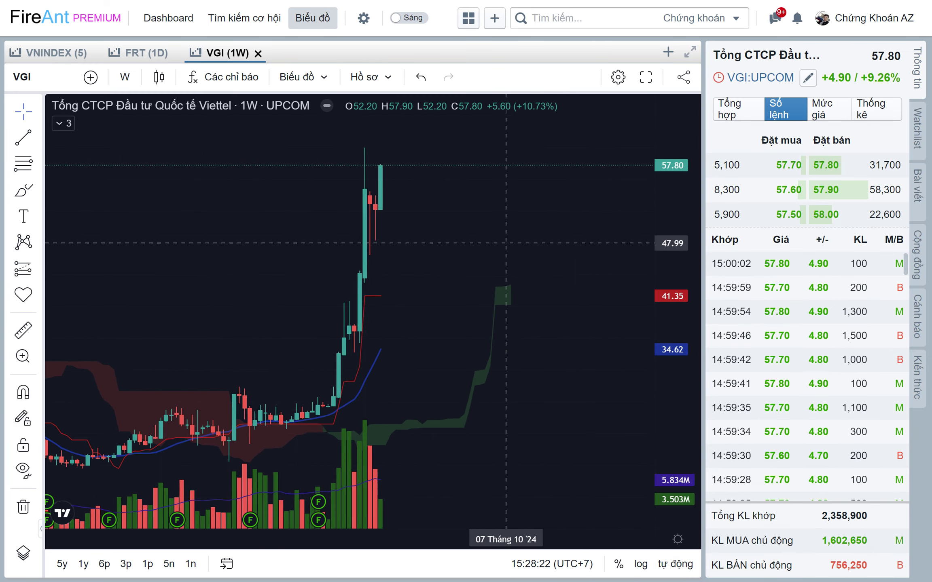
pyautogui.scroll(2, 512, 249)
pyautogui.write('L')
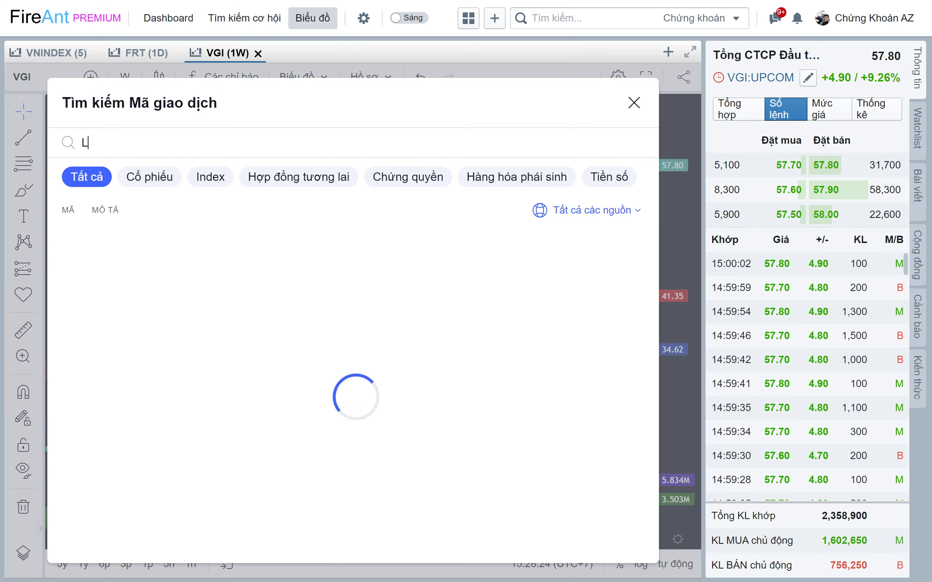
pyautogui.write('PB')
pyautogui.press('Return')
pyautogui.scroll(2, 511, 251)
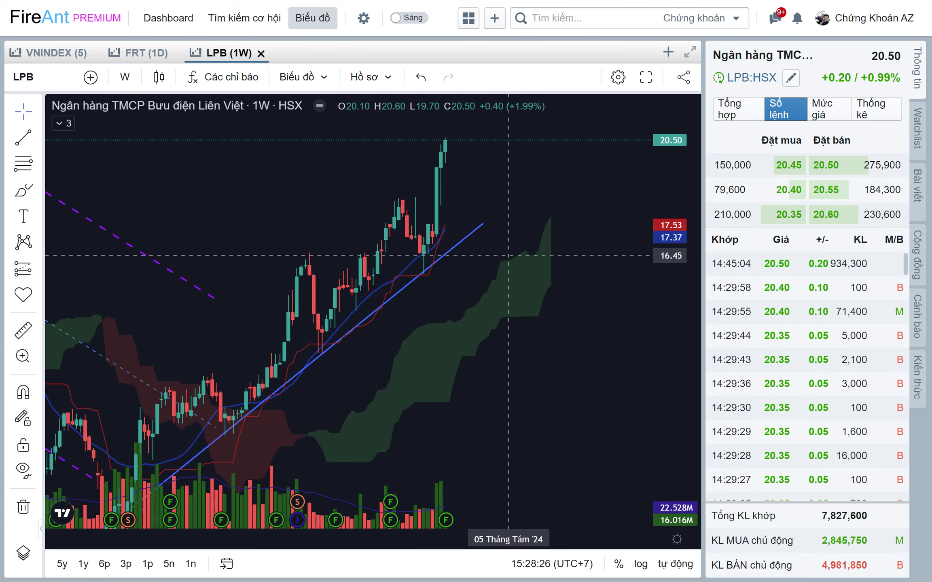
pyautogui.scroll(2, 511, 260)
pyautogui.scroll(2, 507, 297)
pyautogui.moveTo(506, 298); pyautogui.dragTo(547, 300)
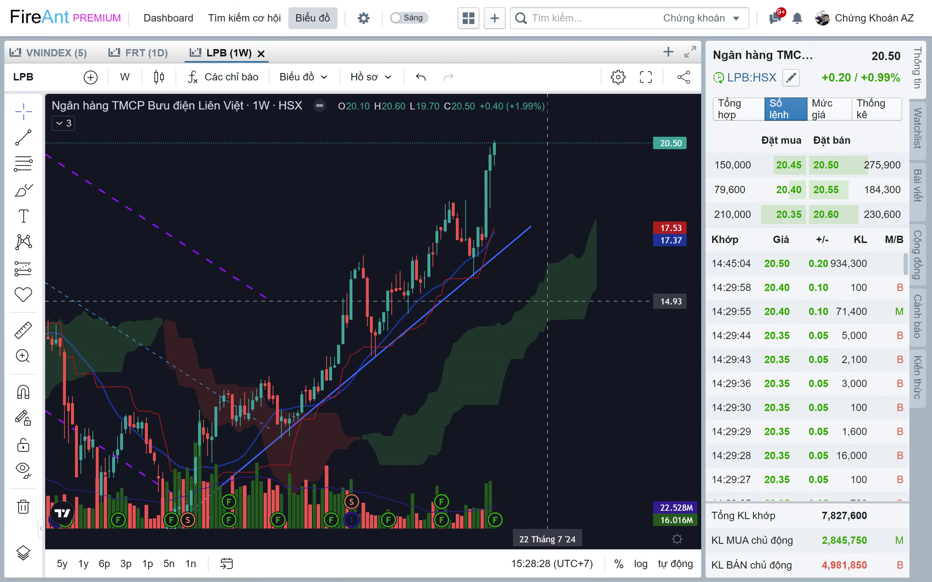
pyautogui.write('T')
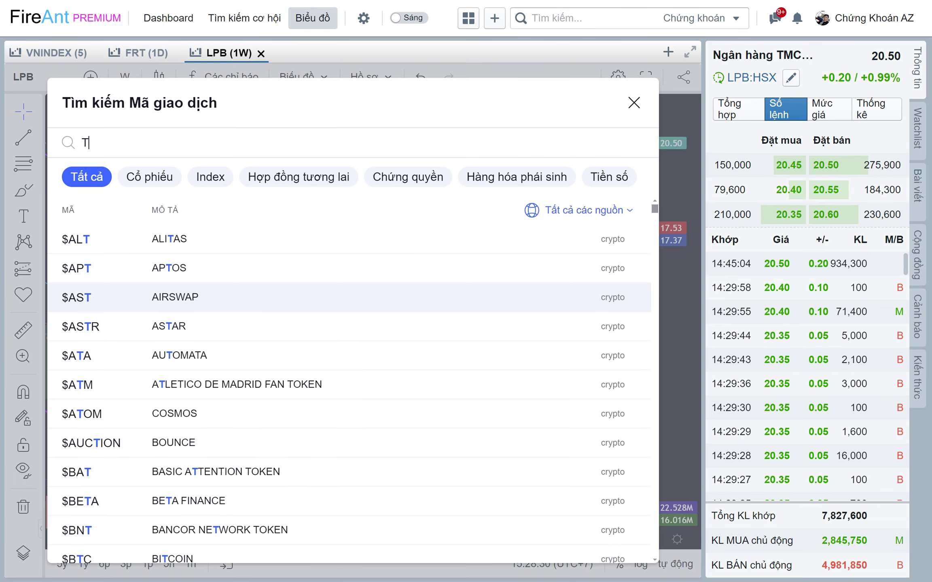
pyautogui.write('CB')
pyautogui.press('Return')
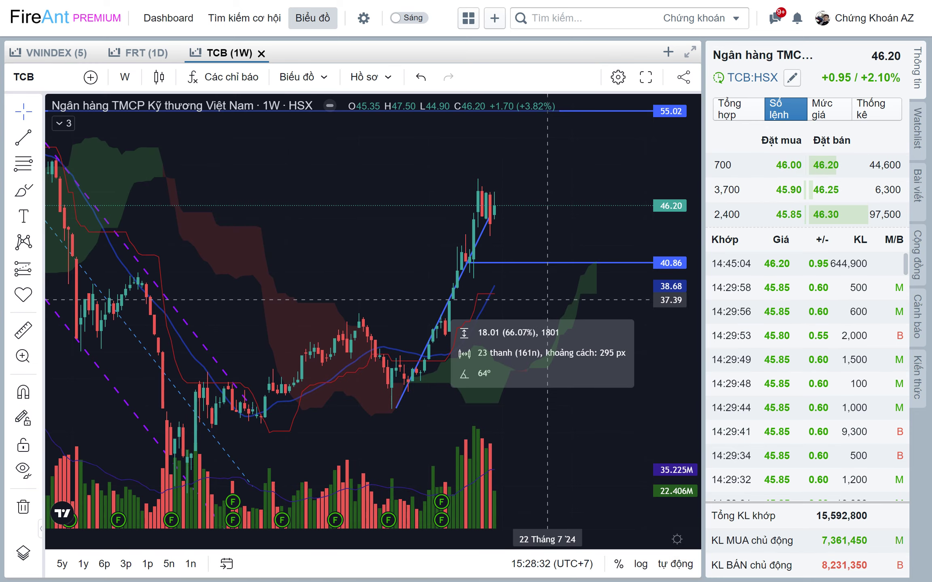
pyautogui.click(146, 53)
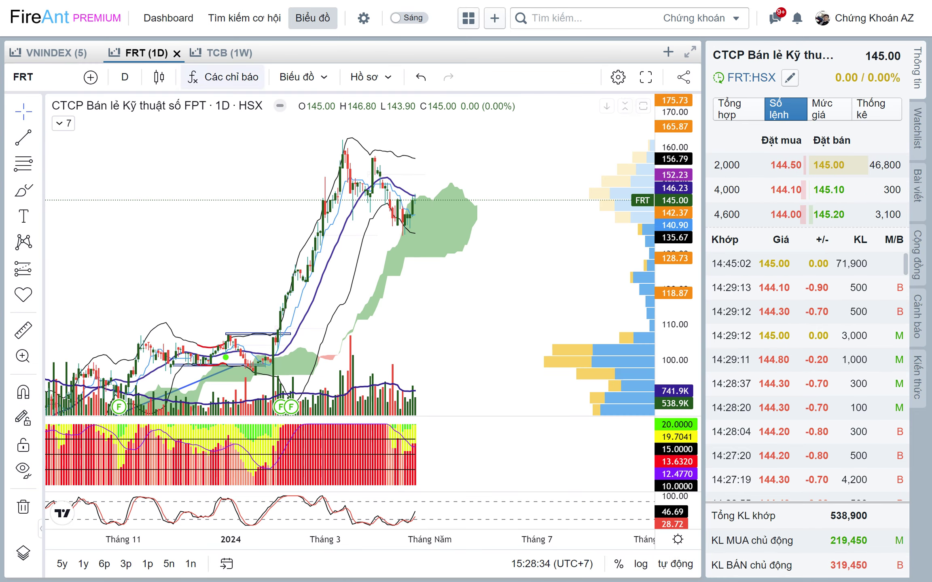
pyautogui.click(220, 53)
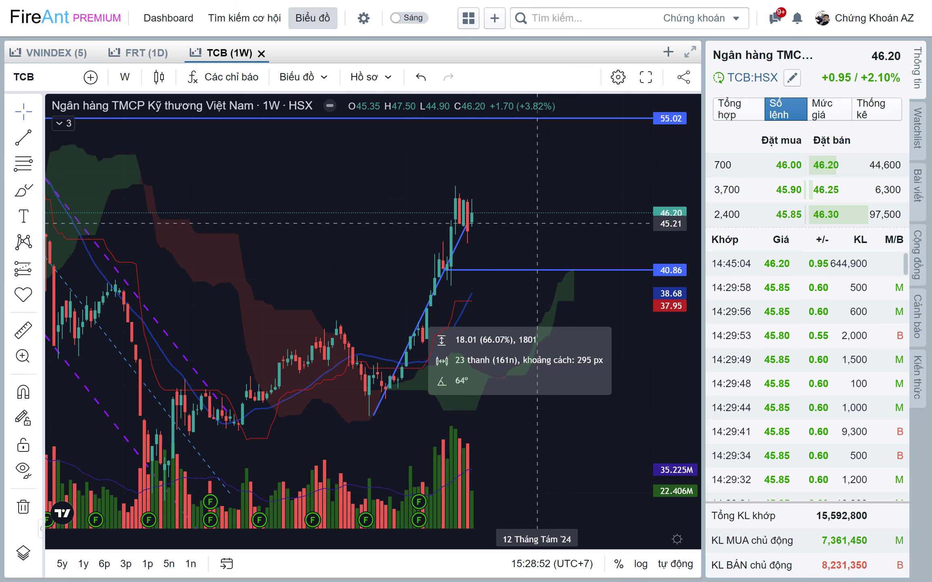
pyautogui.moveTo(536, 229); pyautogui.dragTo(533, 232)
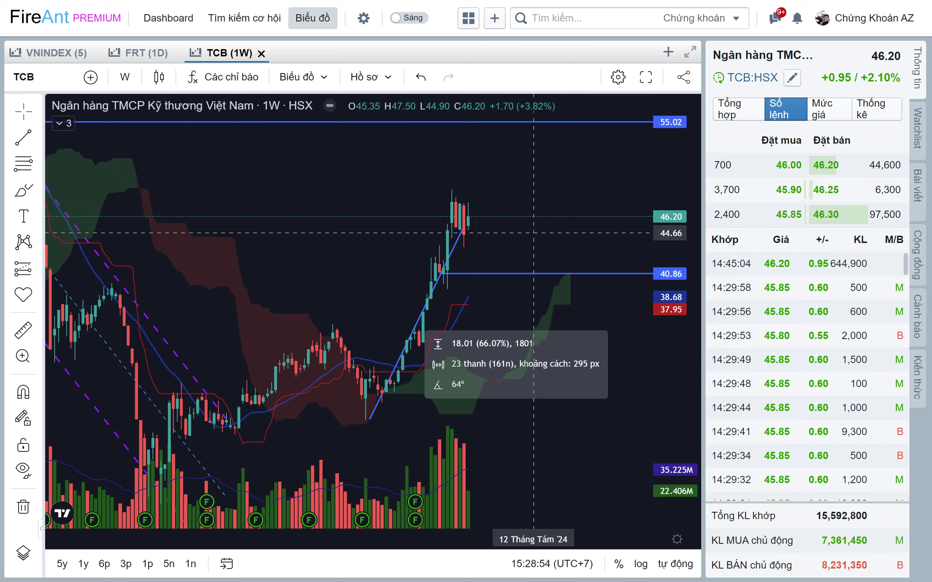
pyautogui.write('VNI')
pyautogui.click(162, 268)
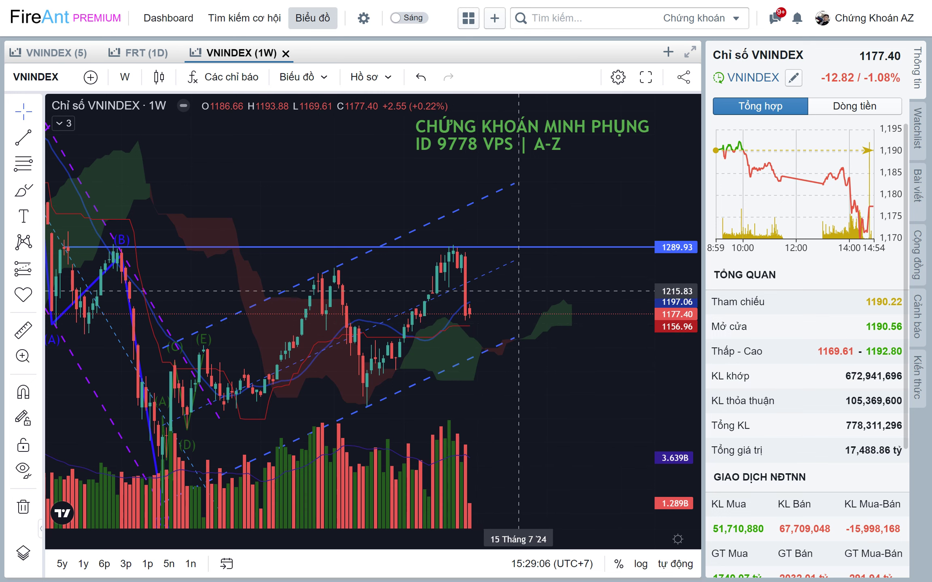
# Pan the VNINDEX weekly chart to leave empty space right of the latest candles
pyautogui.hscroll(2, 499, 286)
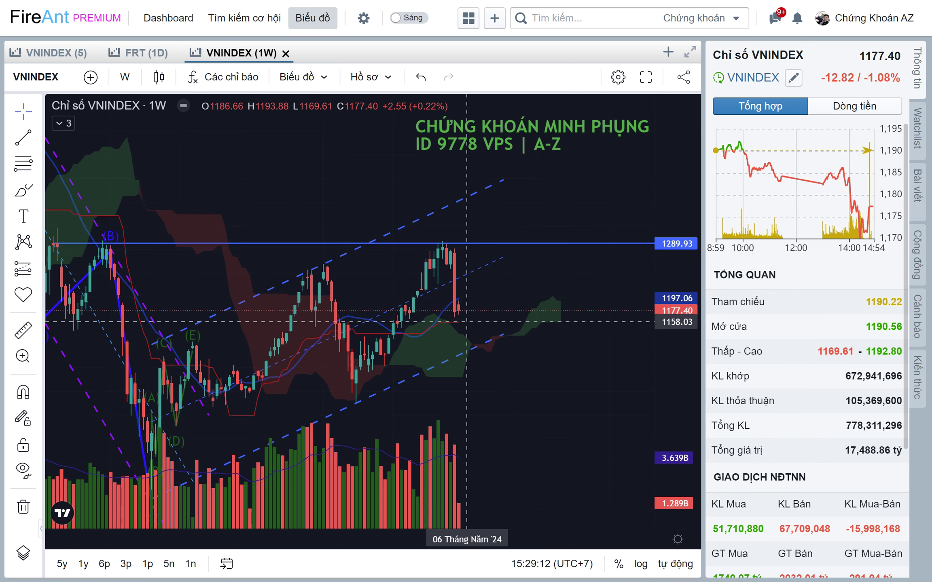
pyautogui.scroll(-1, 466, 322)
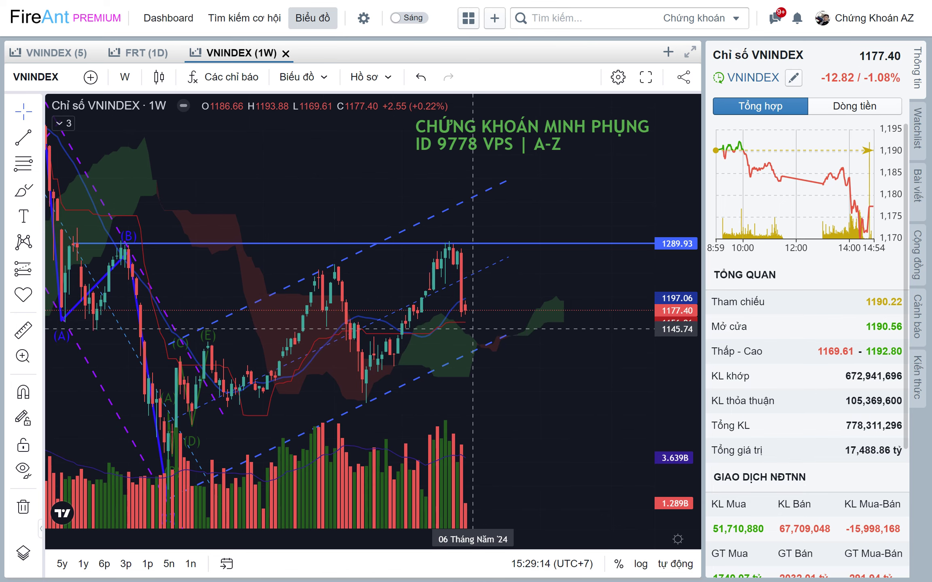
pyautogui.hscroll(2, 526, 340)
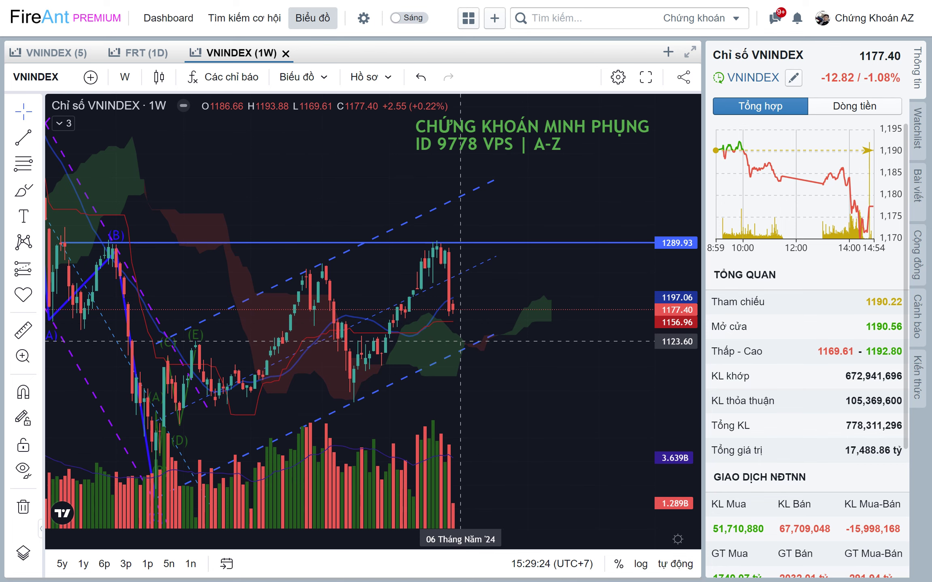
pyautogui.hscroll(3, 465, 356)
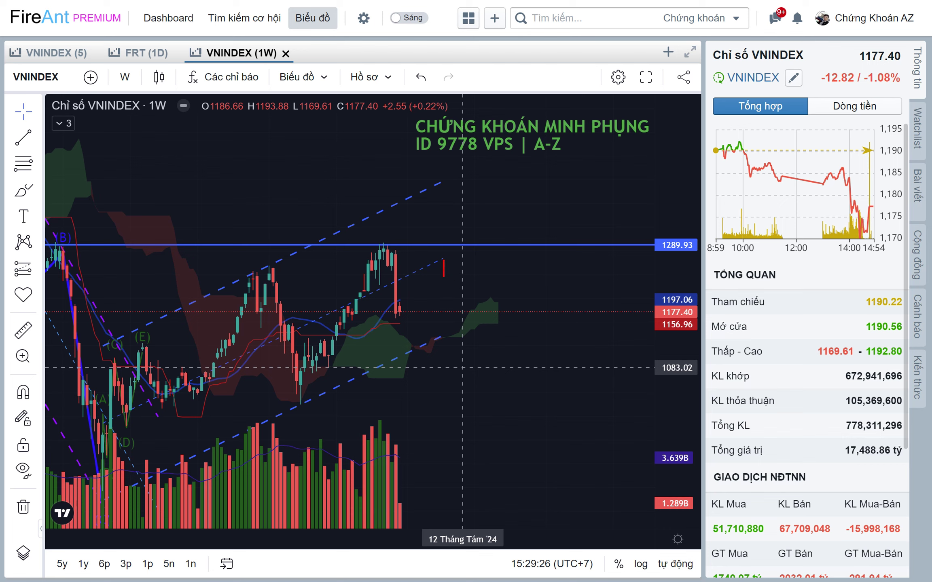
# Type the red note text NGON, then BO RE on a new line
pyautogui.write('NGON')
pyautogui.press('Return')
pyautogui.write('BO ')
pyautogui.write('RE')
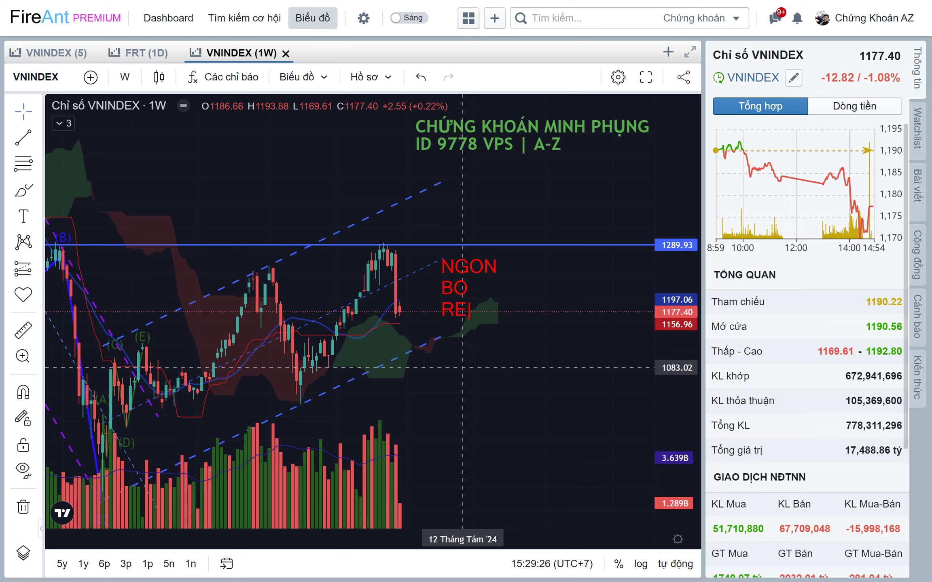
# Draw red arrows pointing at NGON, BO and RE
pyautogui.moveTo(502, 265)
pyautogui.mouseDown()
pyautogui.moveTo(542, 242)
pyautogui.moveTo(509, 272)
pyautogui.mouseUp()
pyautogui.moveTo(477, 287)
pyautogui.mouseDown()
pyautogui.moveTo(500, 278)
pyautogui.moveTo(475, 286)
pyautogui.moveTo(487, 290)
pyautogui.mouseUp()
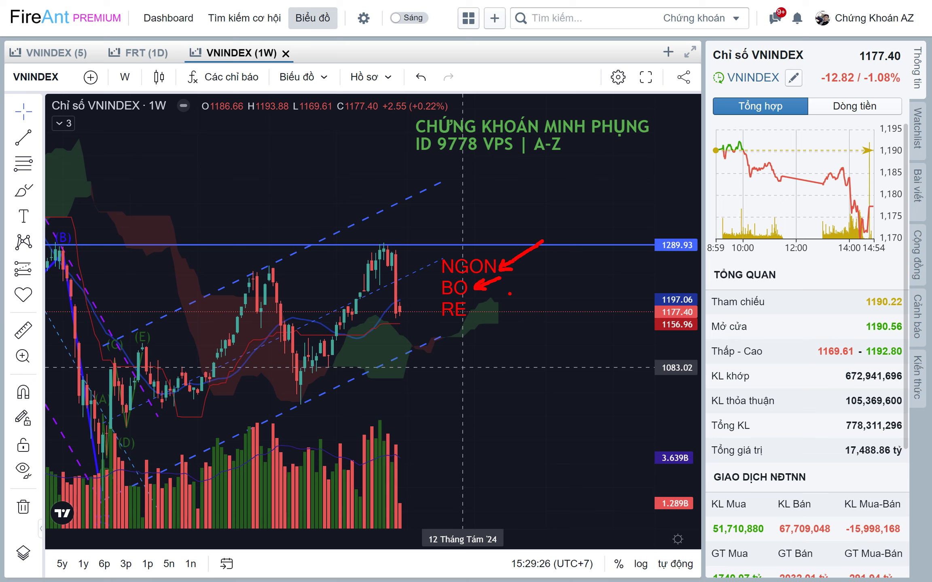
pyautogui.moveTo(501, 302)
pyautogui.mouseDown()
pyautogui.moveTo(477, 312)
pyautogui.moveTo(487, 316)
pyautogui.mouseUp()
# Box the NGON BO RE note in red and add three red arrows near the 1083.02 level
pyautogui.moveTo(429, 248); pyautogui.dragTo(515, 330)
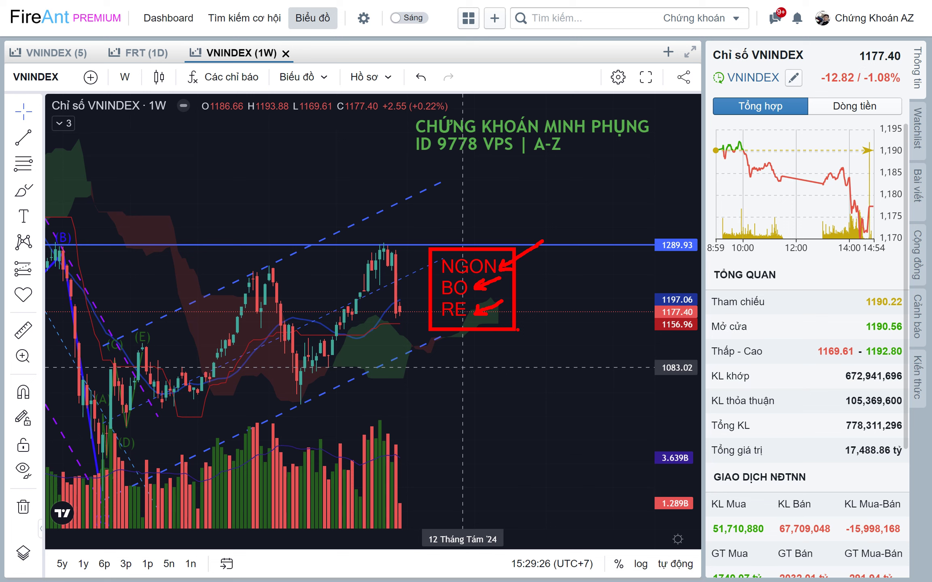
pyautogui.moveTo(463, 367)
pyautogui.mouseDown()
pyautogui.moveTo(492, 358)
pyautogui.moveTo(476, 372)
pyautogui.mouseUp()
pyautogui.moveTo(463, 397)
pyautogui.mouseDown()
pyautogui.moveTo(489, 386)
pyautogui.moveTo(476, 401)
pyautogui.mouseUp()
pyautogui.moveTo(464, 425)
pyautogui.mouseDown()
pyautogui.moveTo(491, 415)
pyautogui.moveTo(461, 424)
pyautogui.moveTo(469, 431)
pyautogui.mouseUp()
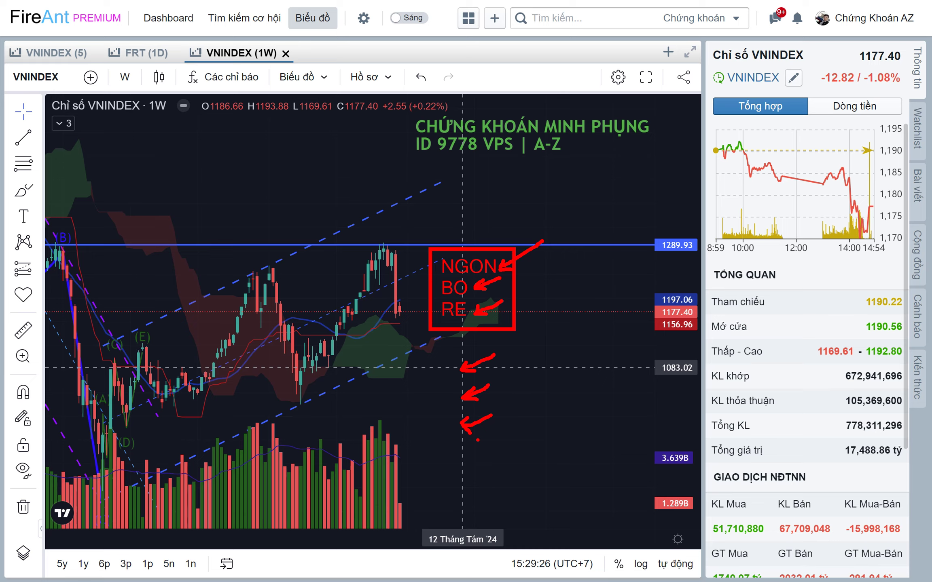
# Clear the red markings, find the valuation-request comment and give it a creator heart
pyautogui.press('Escape')
pyautogui.scroll(-2, 445, 478)
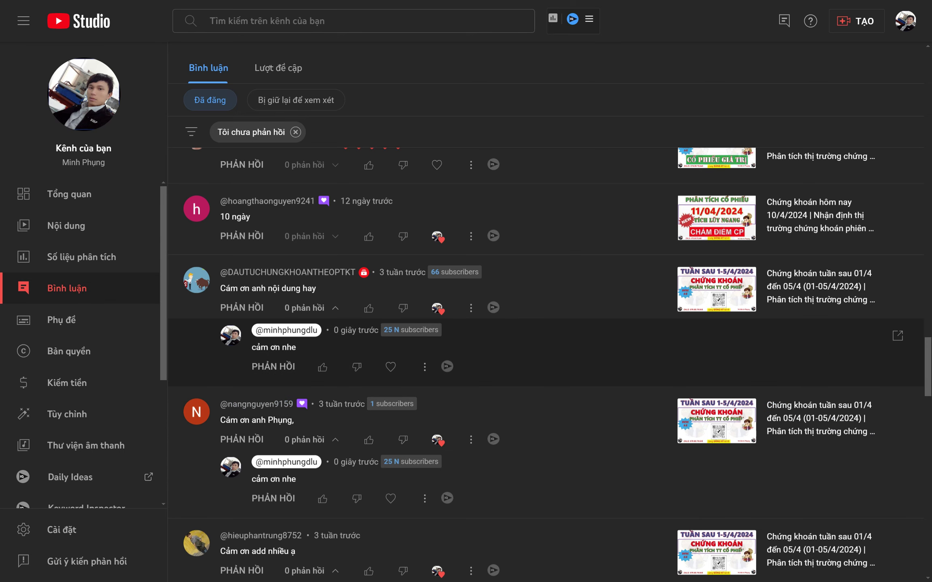
pyautogui.scroll(1, 550, 364)
pyautogui.scroll(-1, 546, 364)
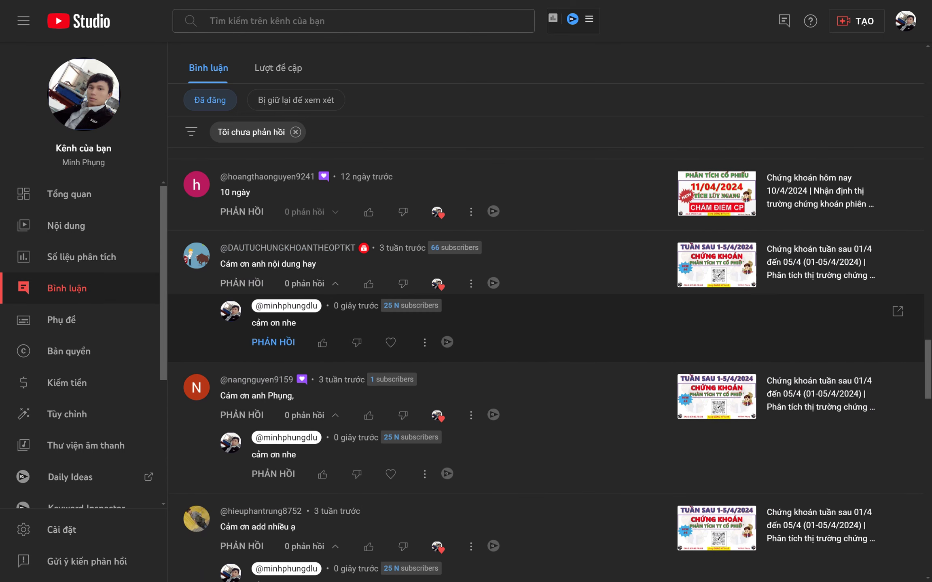
pyautogui.scroll(1, 546, 364)
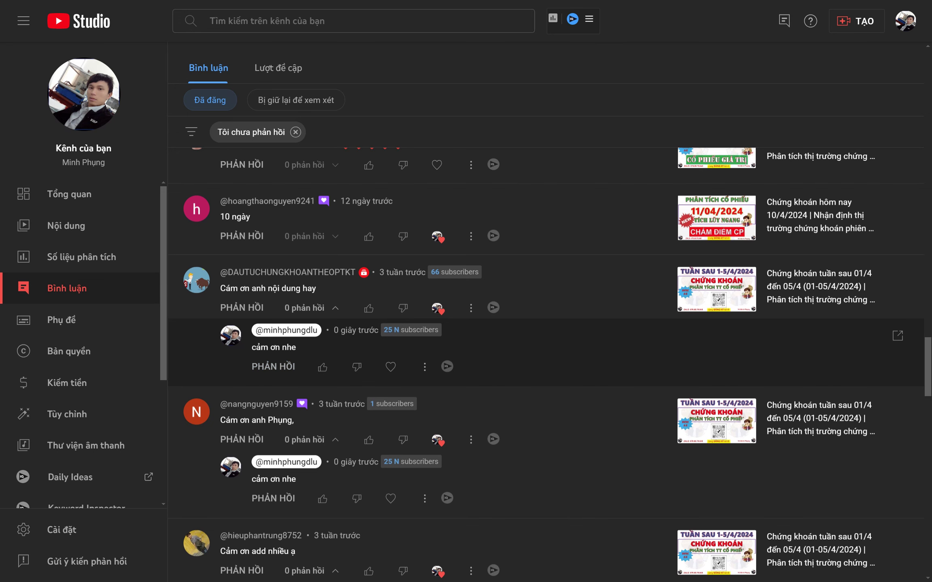
pyautogui.scroll(1, 546, 336)
pyautogui.scroll(1, 546, 336)
pyautogui.scroll(1, 546, 336)
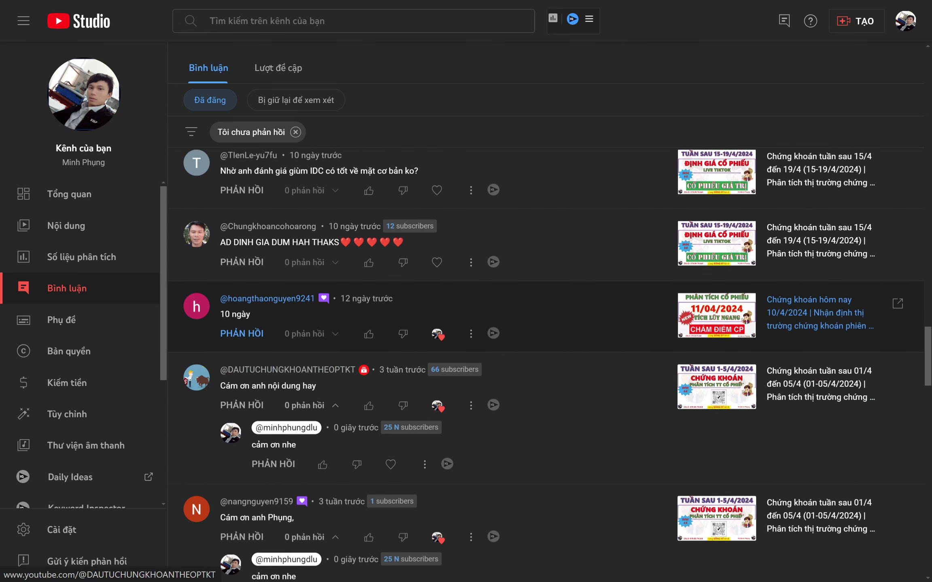
pyautogui.click(437, 287)
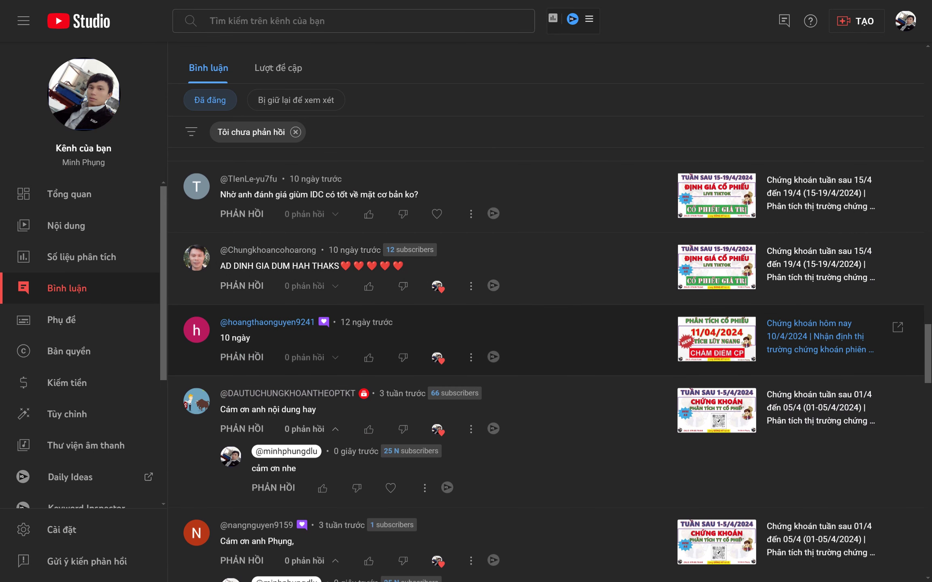
# Select the word HAH in the comment to check its translation, then dismiss the popup
pyautogui.scroll(1, 546, 336)
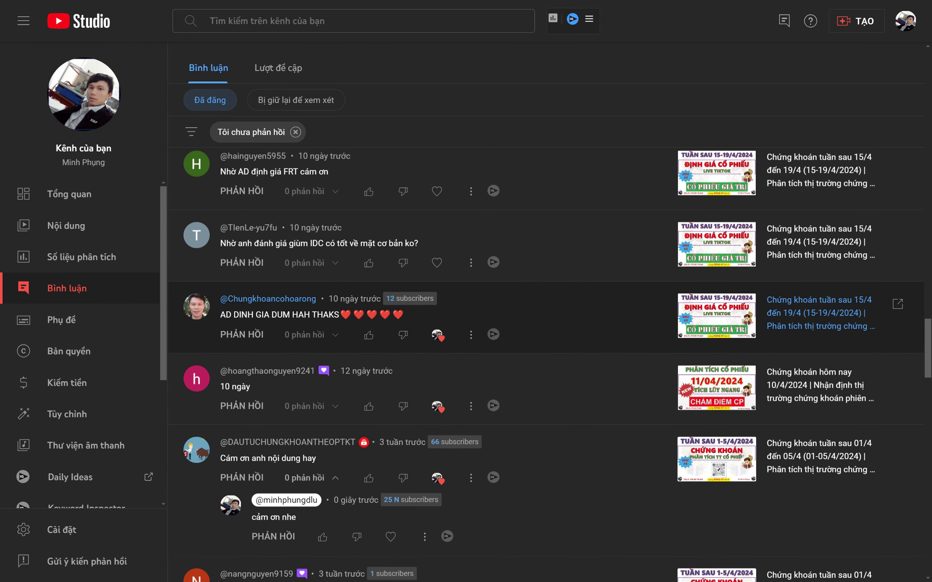
pyautogui.scroll(-1, 546, 335)
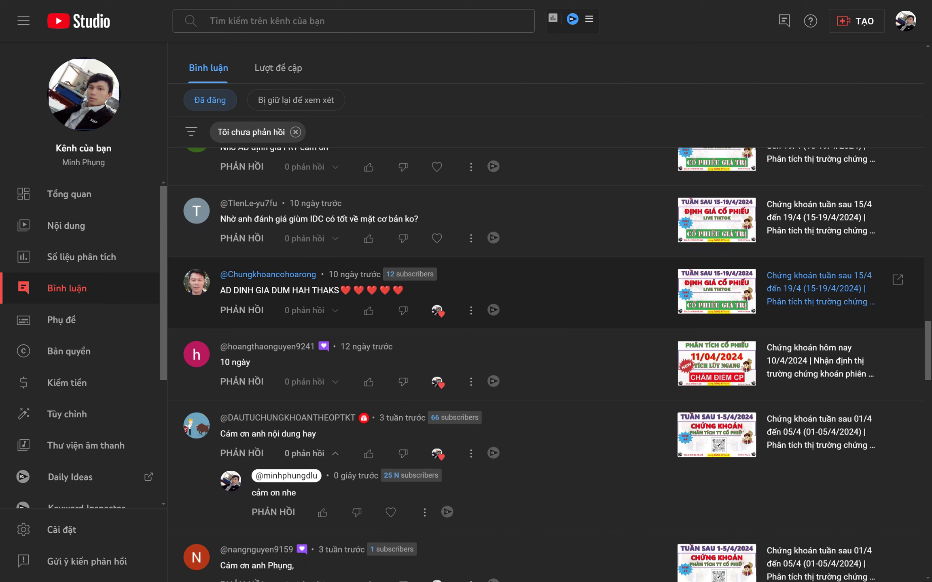
pyautogui.moveTo(225, 290); pyautogui.dragTo(310, 290)
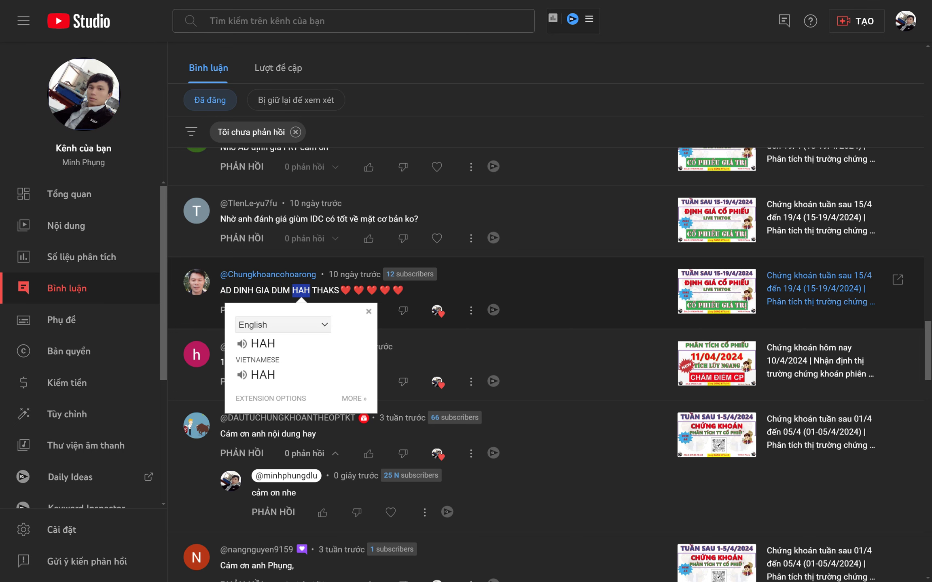
pyautogui.click(310, 290)
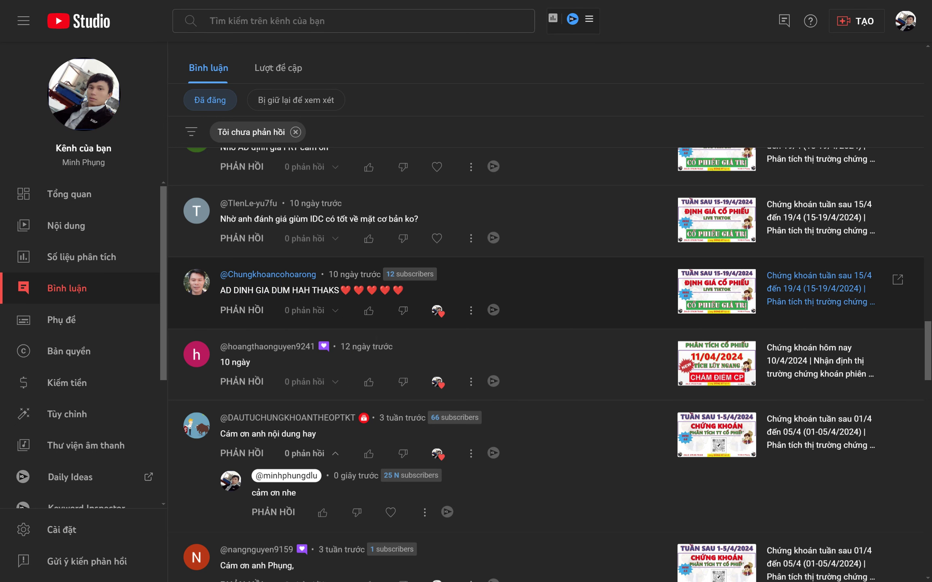
pyautogui.moveTo(292, 290); pyautogui.dragTo(310, 290)
pyautogui.click(309, 291)
# Post a THANKS reply to the comment and heart that reply
pyautogui.click(241, 310)
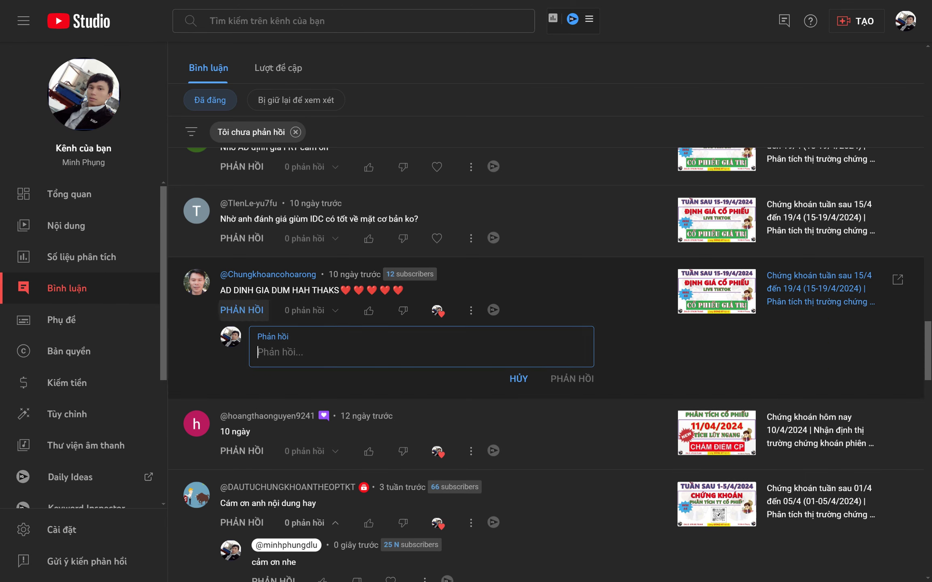
pyautogui.write('THANKS')
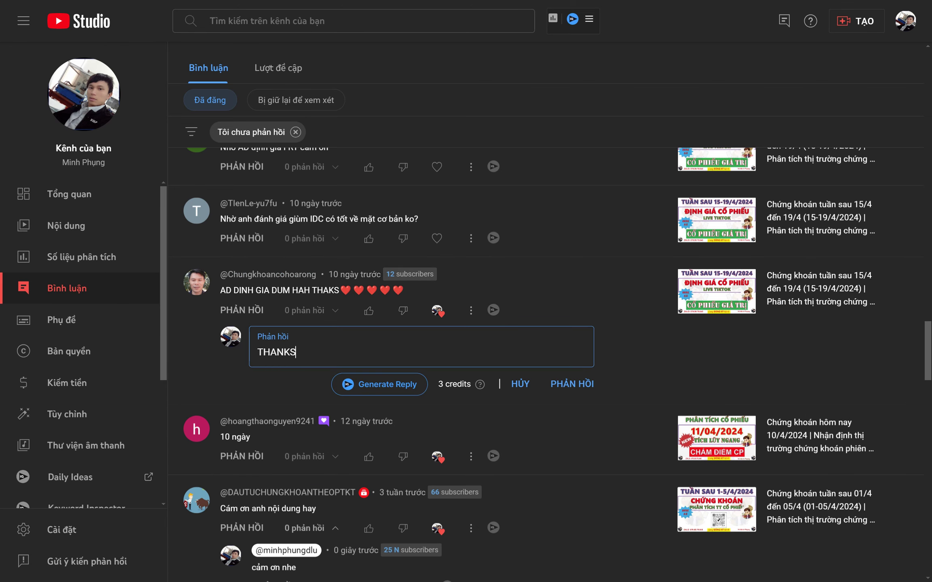
pyautogui.hotkey('ctrl', 'Return')
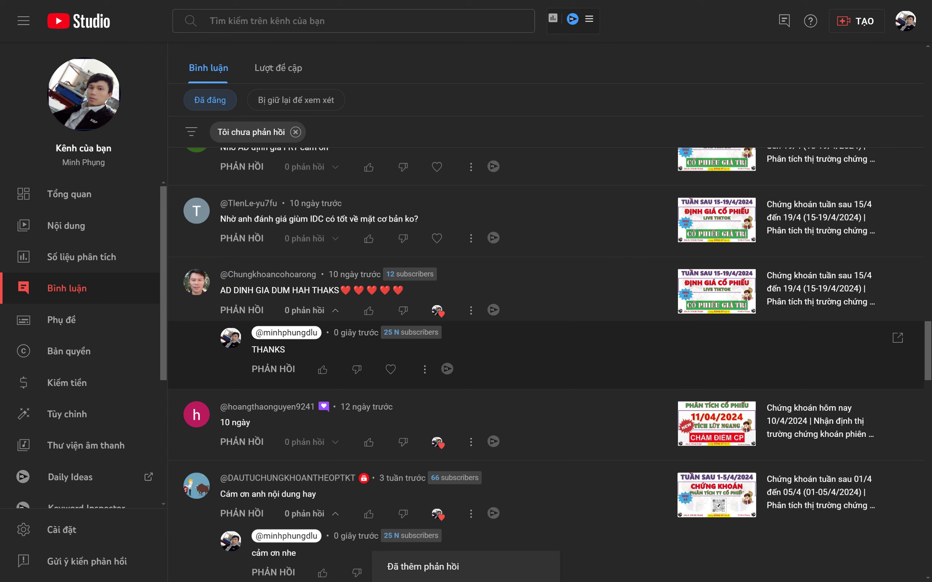
pyautogui.click(390, 370)
# On Excel's VMP dashboard sheet, replace LHC with HAH as the analysed ticker
pyautogui.hotkey('alt', 'Tab')
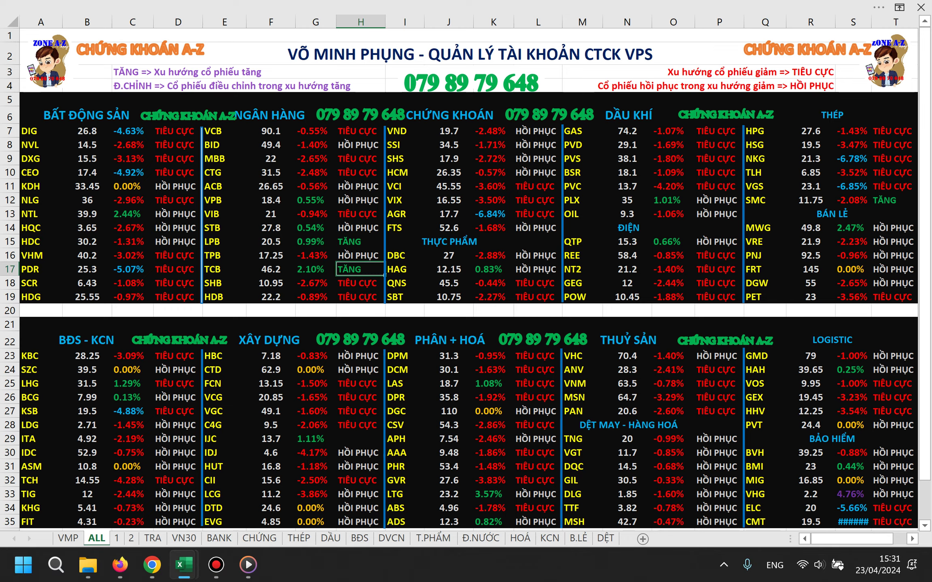
pyautogui.hotkey('ctrl', 'pageup')
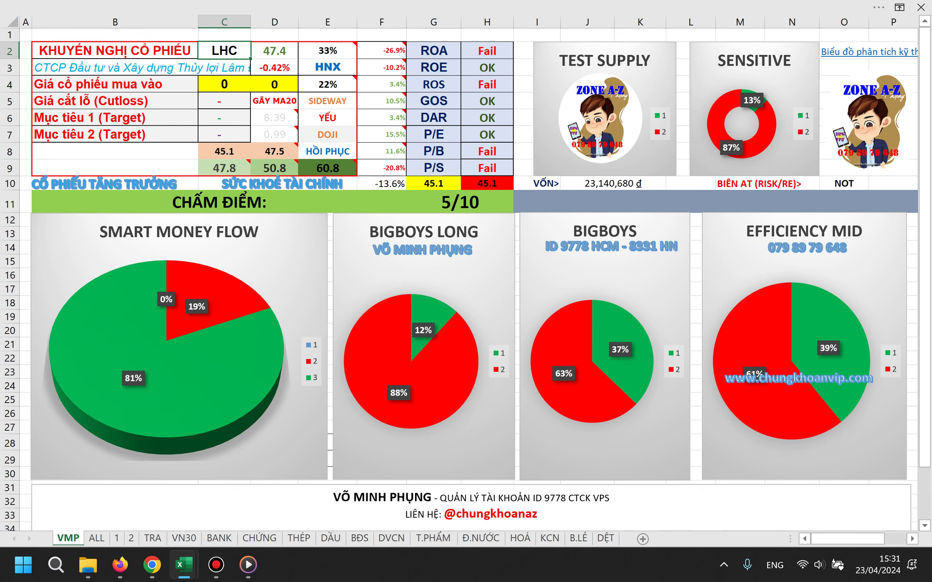
pyautogui.write('HAH')
pyautogui.press('Return')
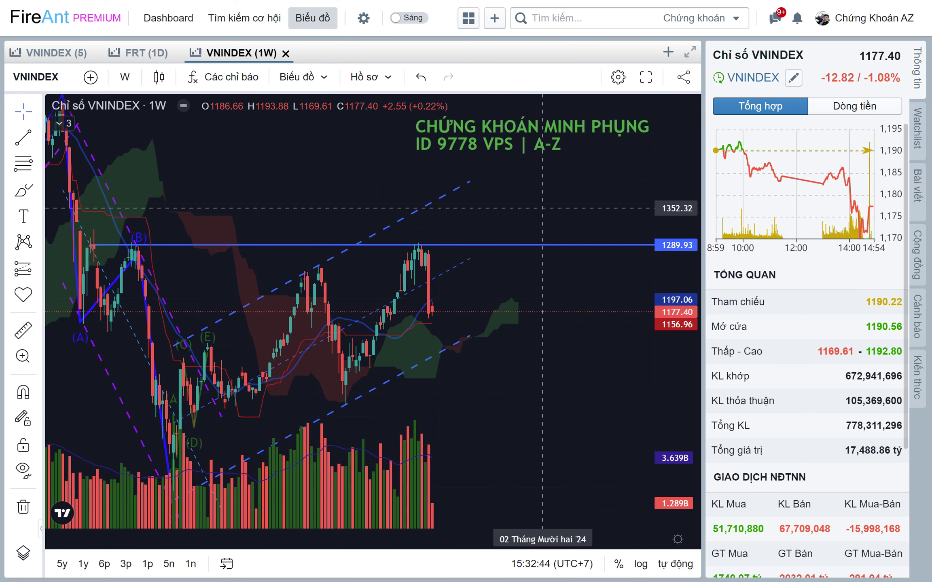
# Load the HAH weekly chart and zoom and shift it to view its price history
pyautogui.write('HAH')
pyautogui.press('Return')
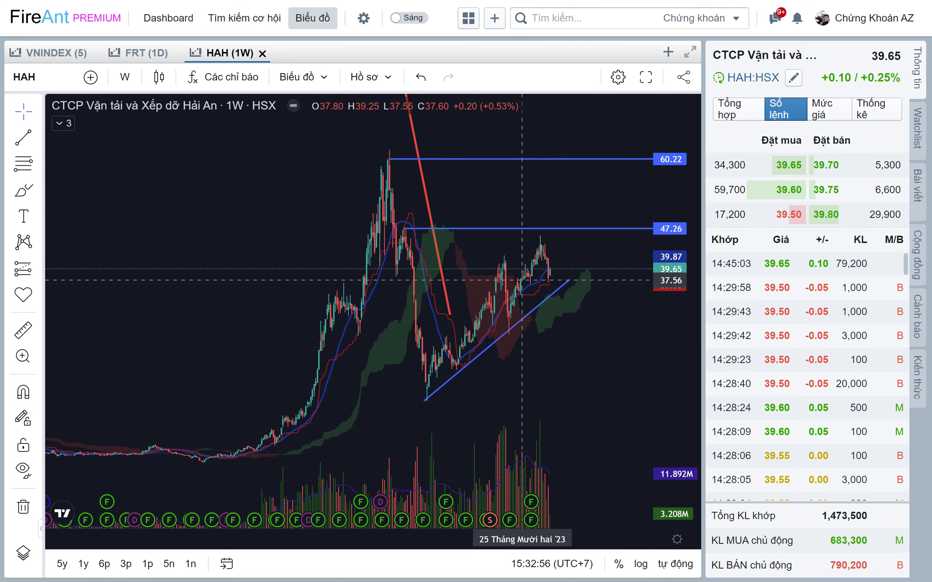
pyautogui.scroll(1, 530, 283)
pyautogui.scroll(1, 465, 364)
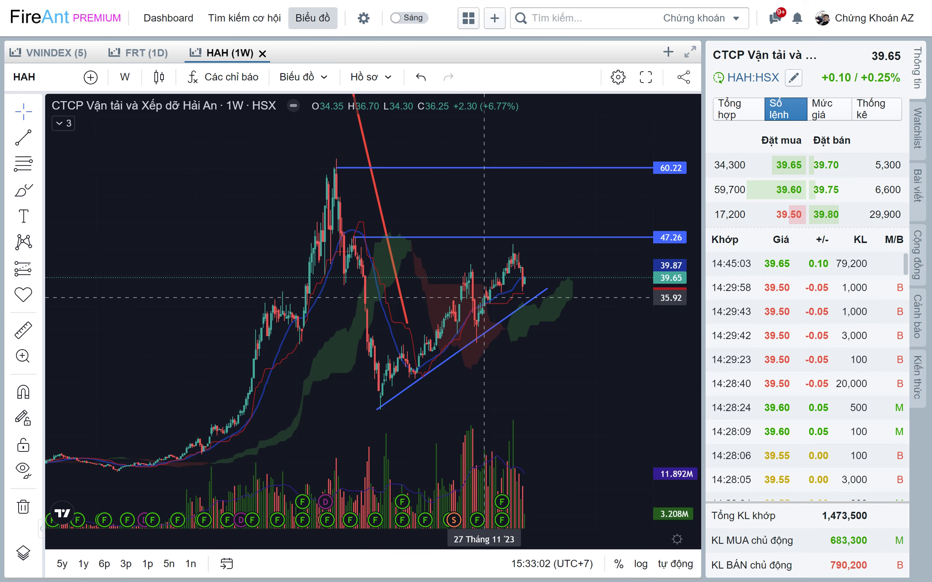
pyautogui.scroll(3, 536, 342)
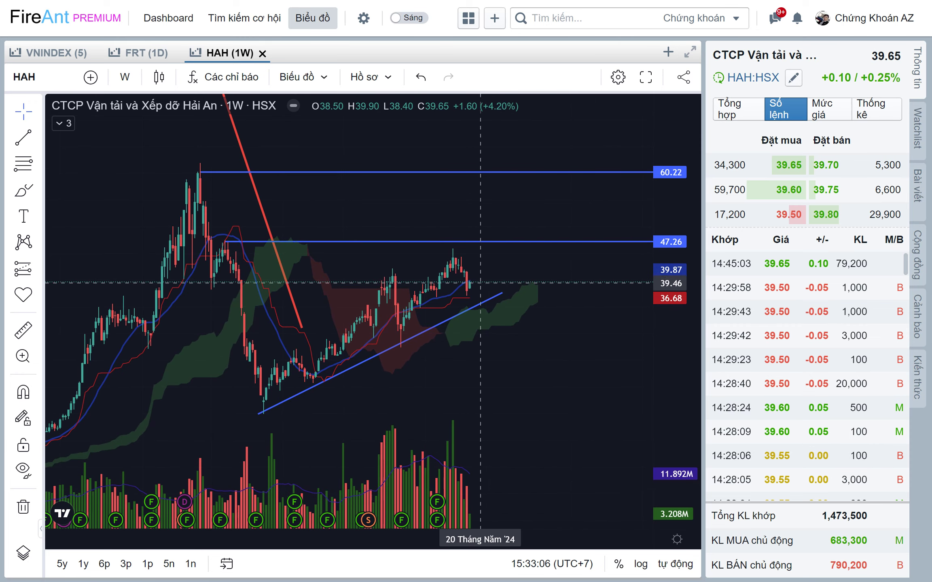
pyautogui.scroll(-2, 497, 311)
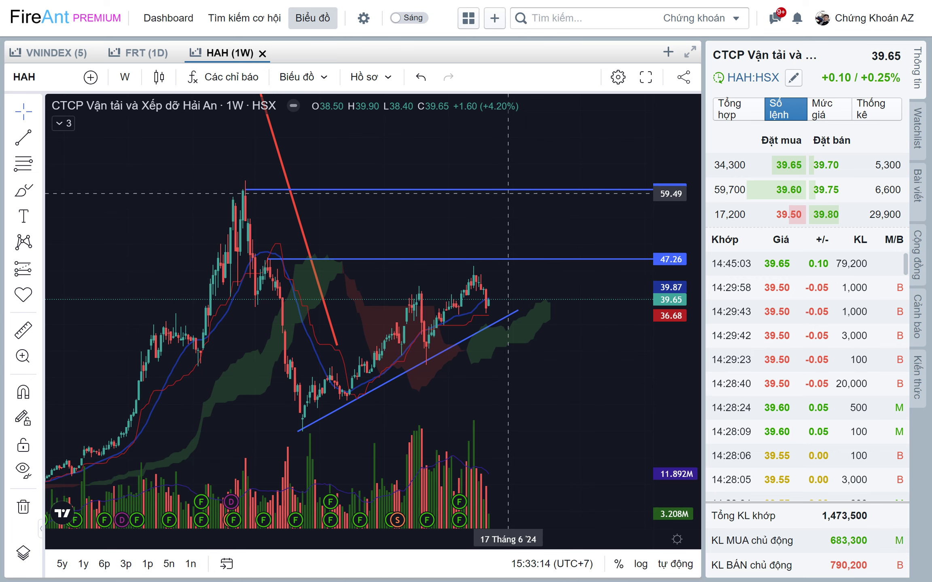
pyautogui.moveTo(502, 232); pyautogui.dragTo(504, 205)
pyautogui.scroll(-2, 506, 211)
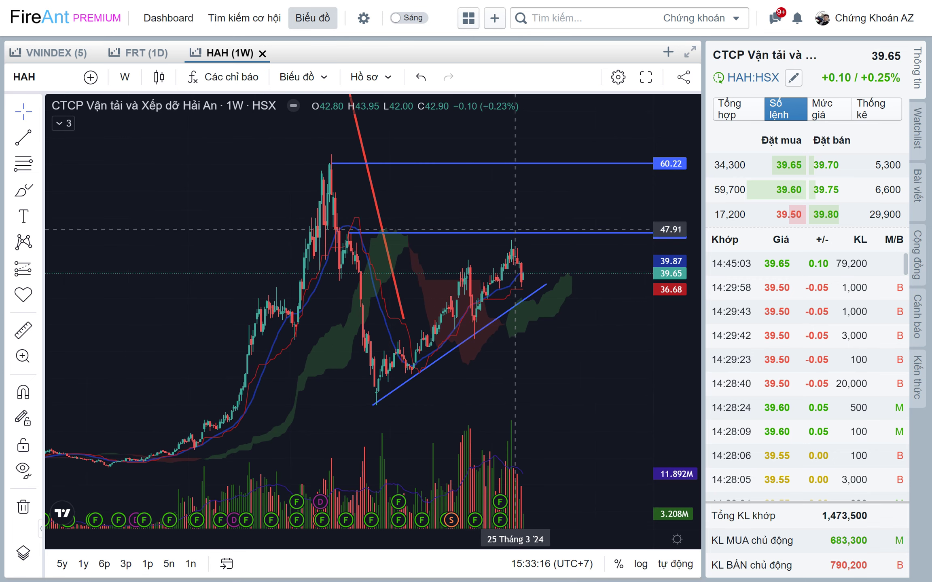
pyautogui.scroll(-1, 566, 352)
pyautogui.scroll(-2, 594, 375)
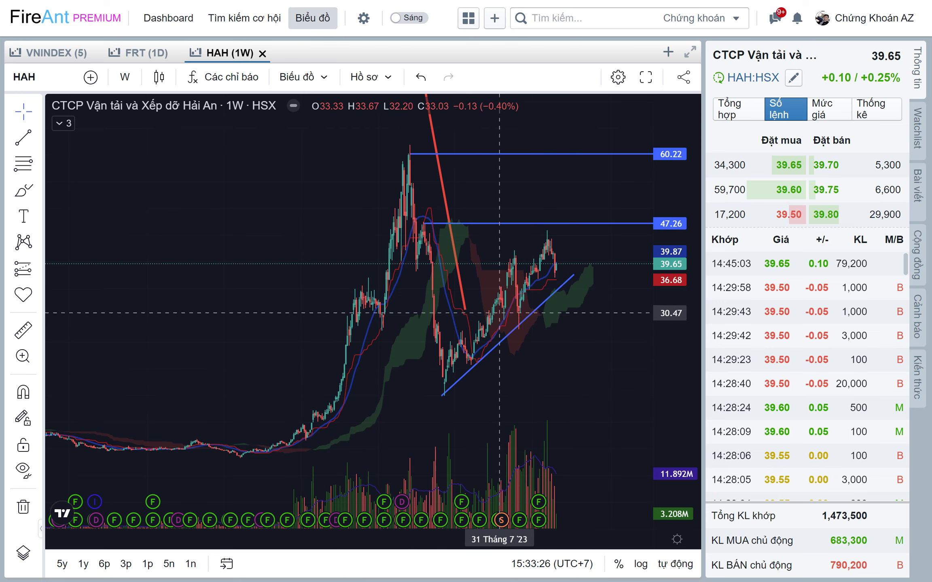
# Pan slightly left and inspect the blue rising trendline on the HAH chart
pyautogui.moveTo(579, 245); pyautogui.dragTo(558, 246)
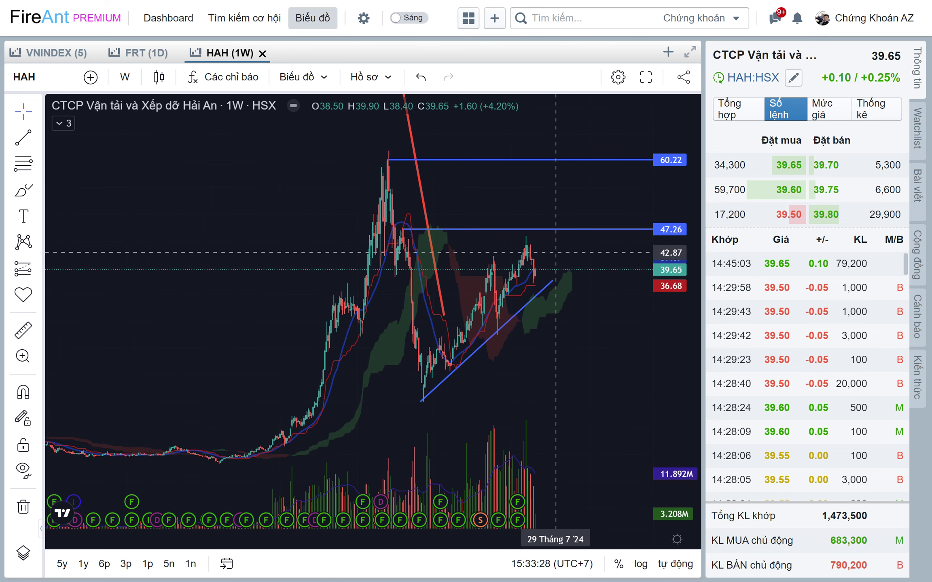
pyautogui.click(538, 291)
pyautogui.click(538, 289)
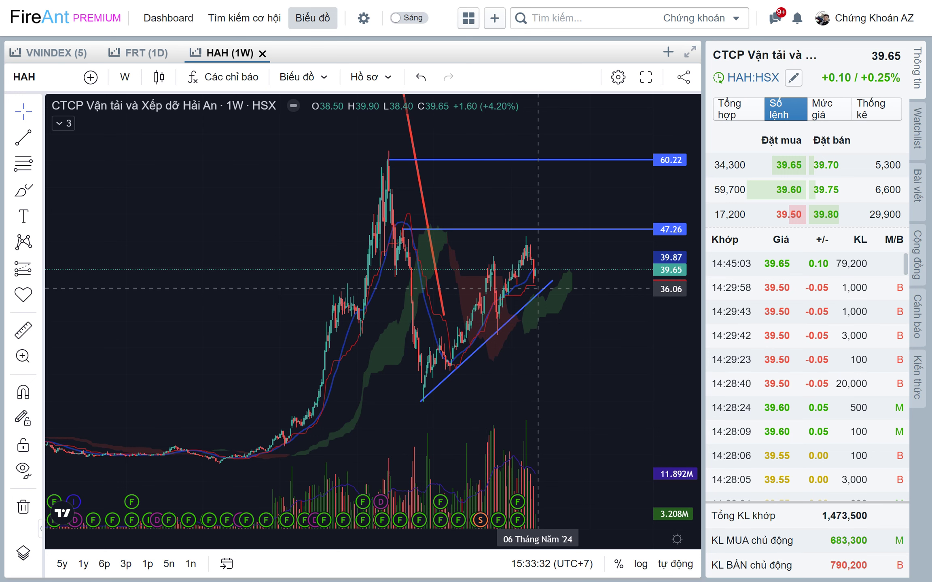
pyautogui.scroll(1, 542, 322)
pyautogui.scroll(1, 552, 337)
pyautogui.scroll(1, 552, 337)
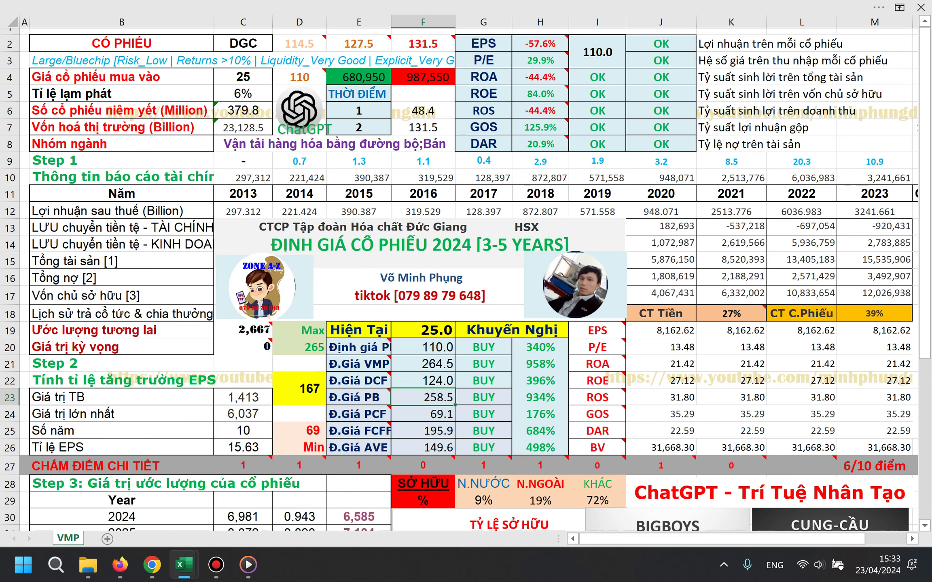
# Enter HAH in the valuation sheet's stock code cell C2
pyautogui.click(243, 44)
pyautogui.write('HAH')
pyautogui.press('Return')
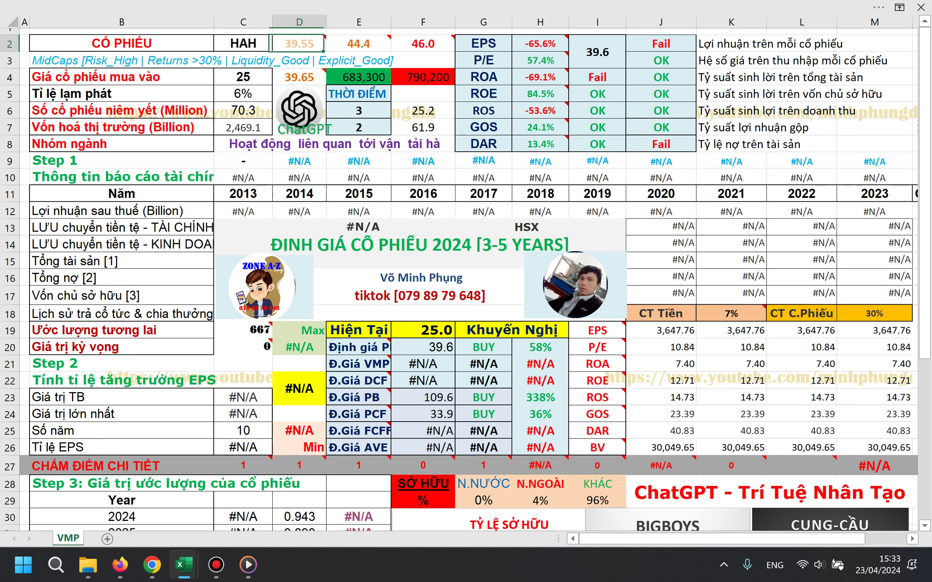
# Set the buy price in C4 to 40, turning the P/E verdict to SELL
pyautogui.click(243, 76)
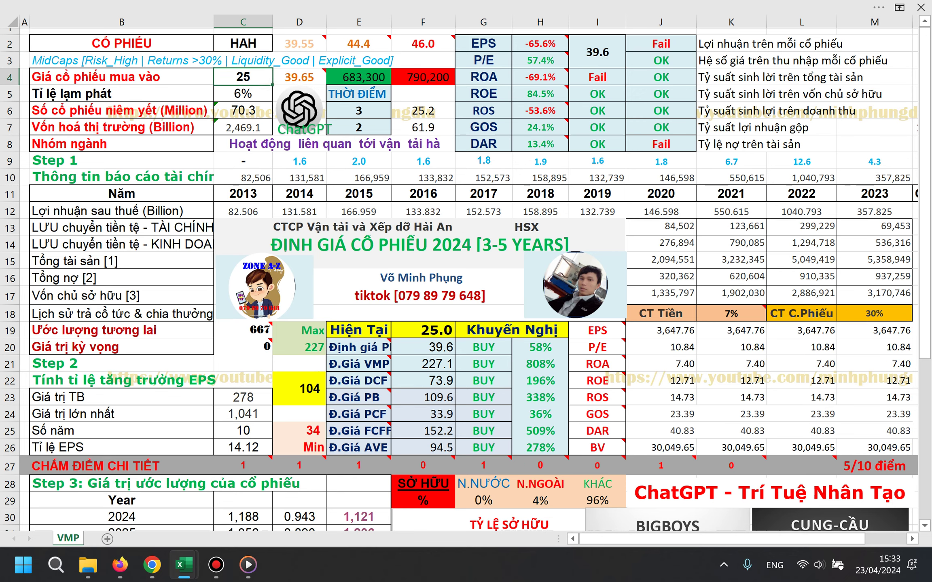
pyautogui.write('40')
pyautogui.press('Tab')
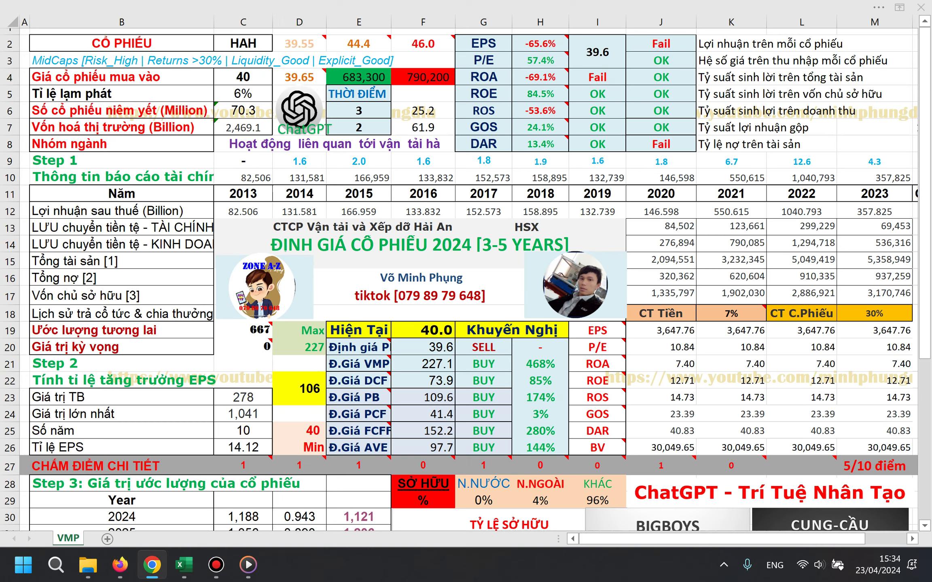
# Circle the 40 in cell D25 in red, then clear the annotation
pyautogui.click(300, 76)
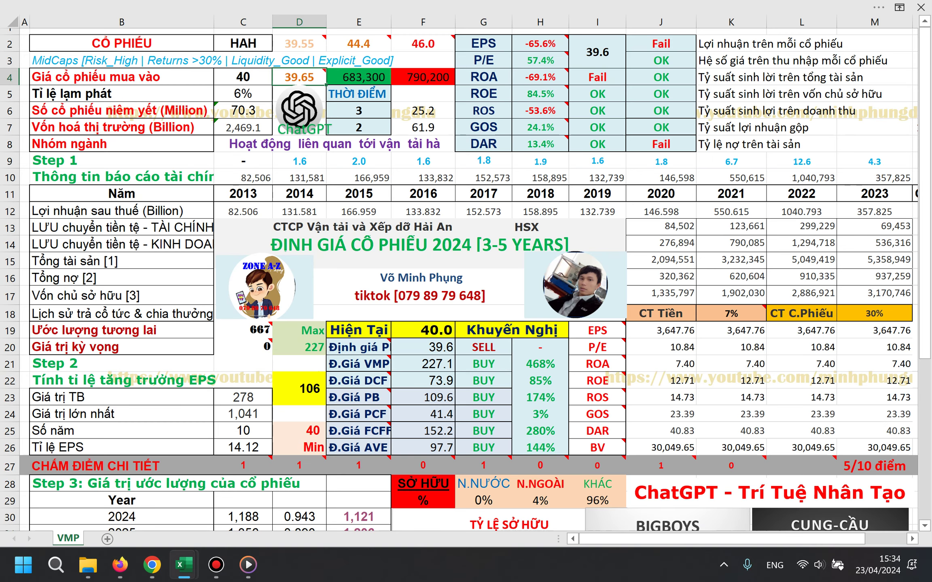
pyautogui.moveTo(319, 420)
pyautogui.mouseDown()
pyautogui.moveTo(305, 418)
pyautogui.moveTo(299, 437)
pyautogui.moveTo(328, 435)
pyautogui.moveTo(326, 417)
pyautogui.moveTo(294, 394)
pyautogui.moveTo(298, 406)
pyautogui.mouseUp()
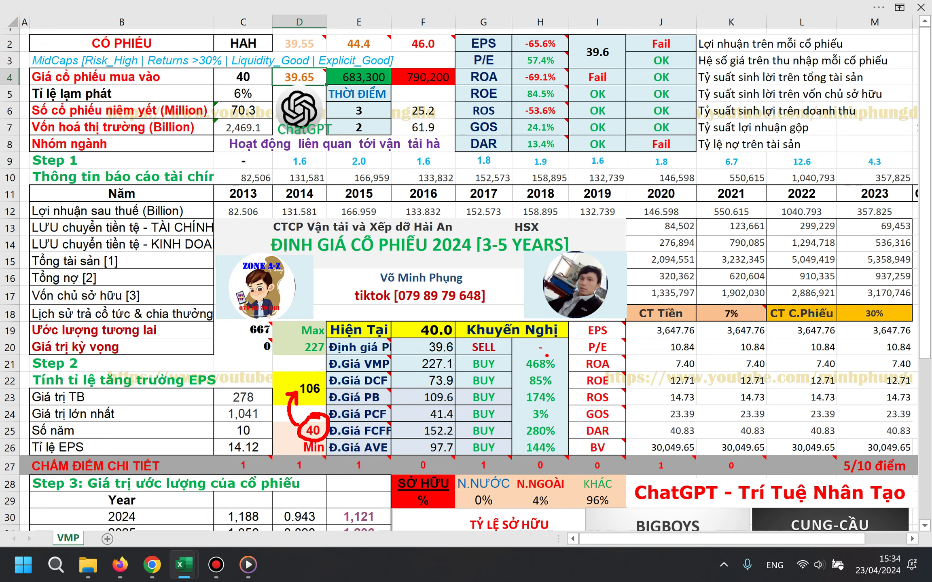
pyautogui.press('Escape')
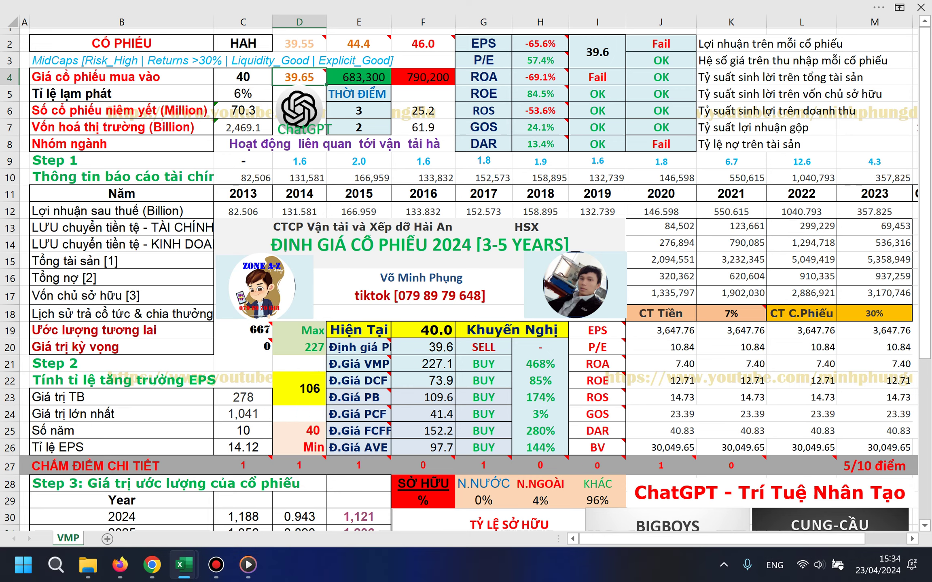
# Try a buy price of 35 in C4, then restore it to 40
pyautogui.hotkey('alt', 'Tab')
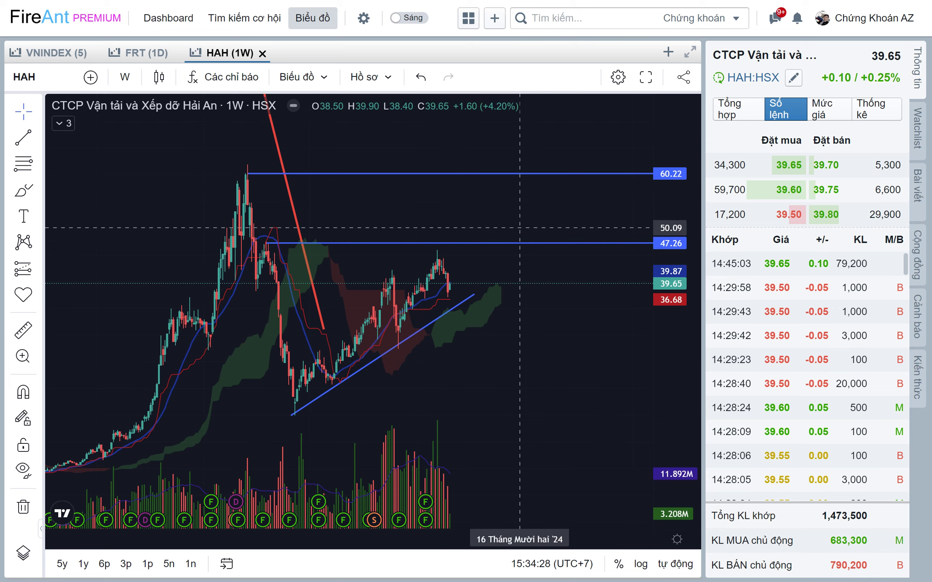
pyautogui.hotkey('alt', 'Tab')
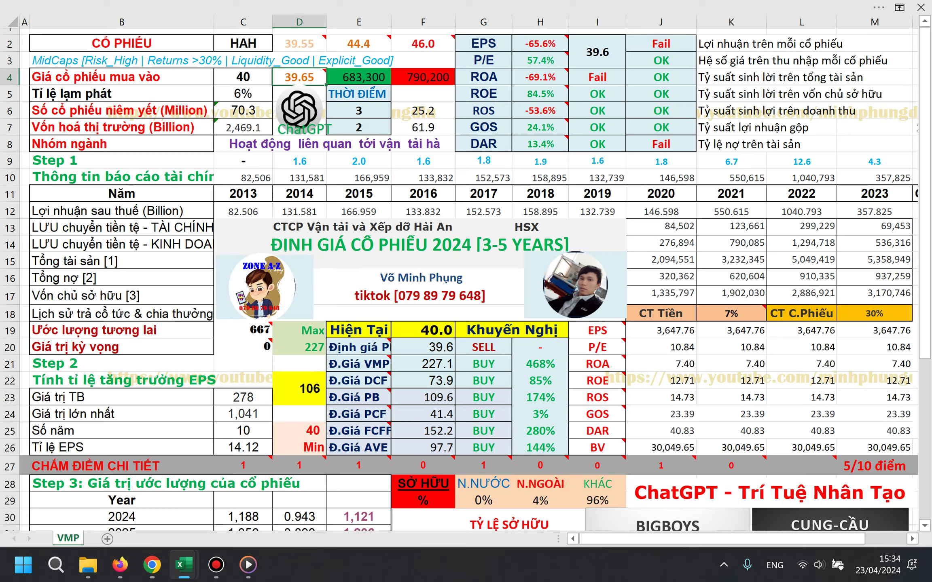
pyautogui.click(243, 77)
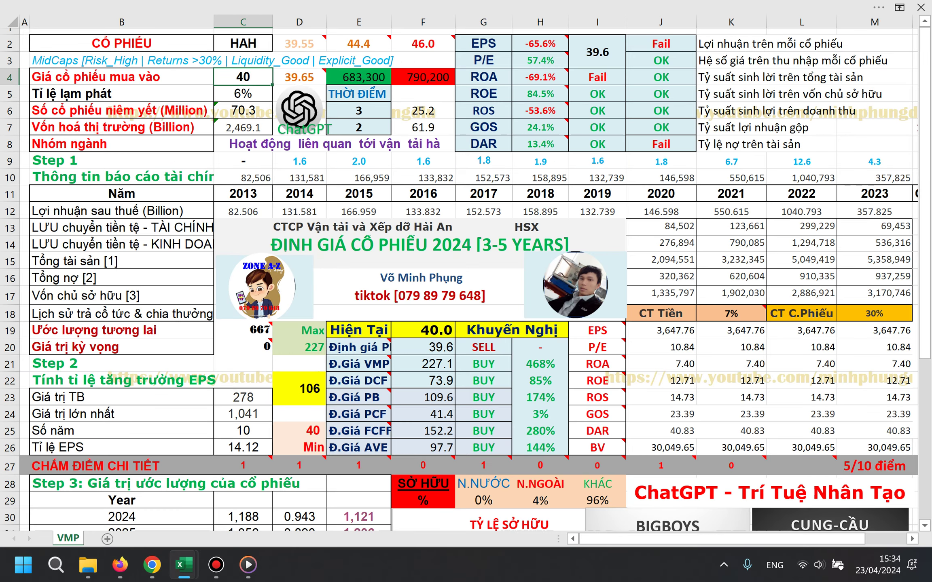
pyautogui.write('35')
pyautogui.press('Return')
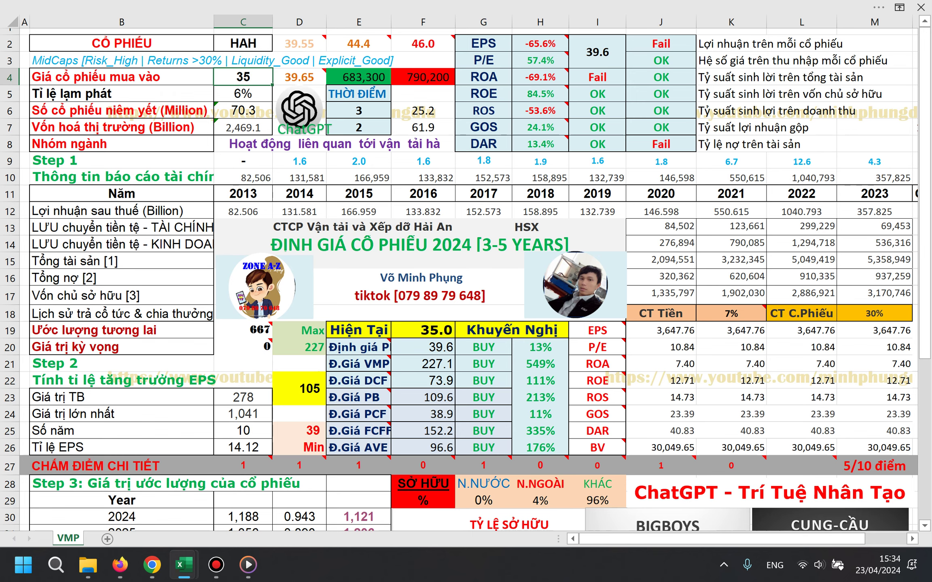
pyautogui.write('40')
pyautogui.press('Tab')
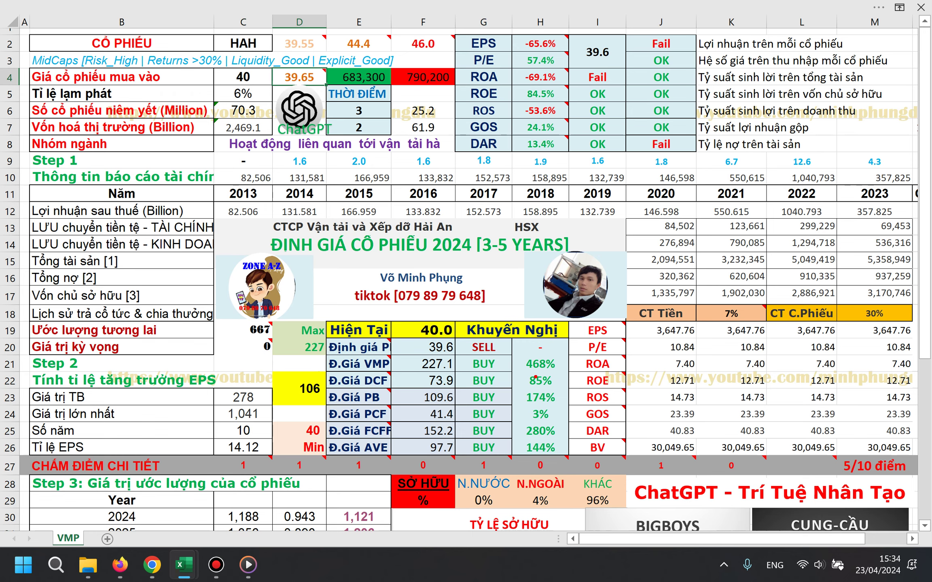
# Compare the upside percentages in H20:H26 at buy prices 40 and 35, boxing them in red
pyautogui.moveTo(526, 353); pyautogui.dragTo(559, 448)
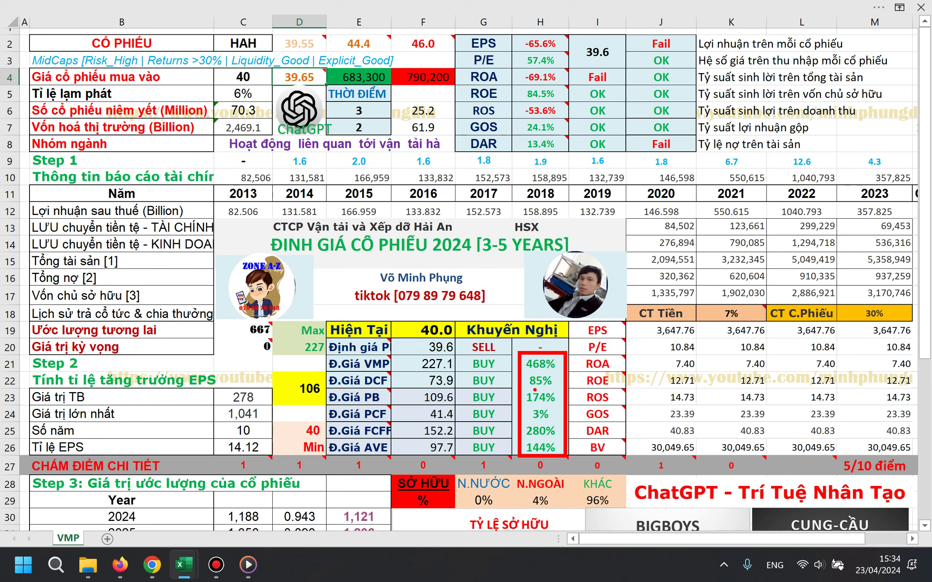
pyautogui.press('Escape')
pyautogui.click(243, 77)
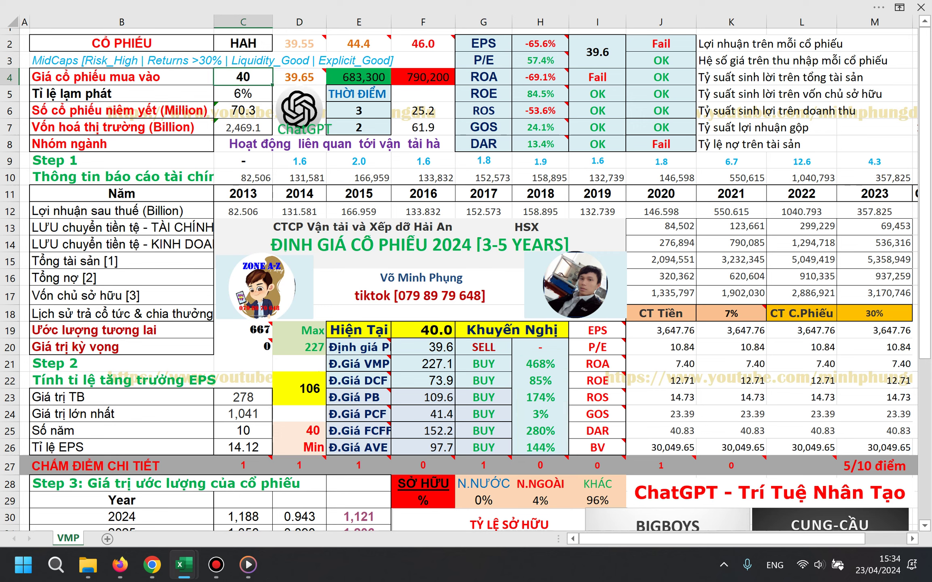
pyautogui.write('35')
pyautogui.press('Tab')
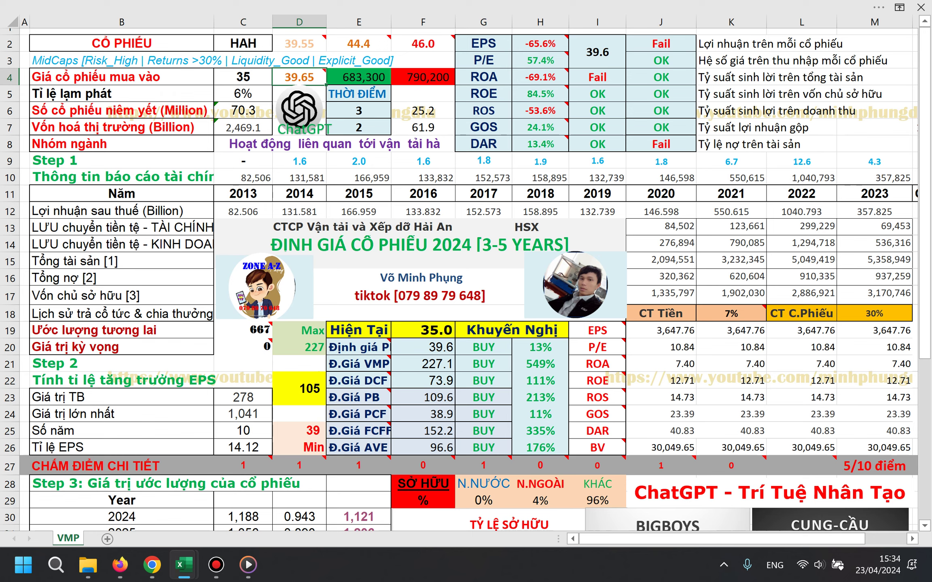
pyautogui.moveTo(518, 339); pyautogui.dragTo(566, 456)
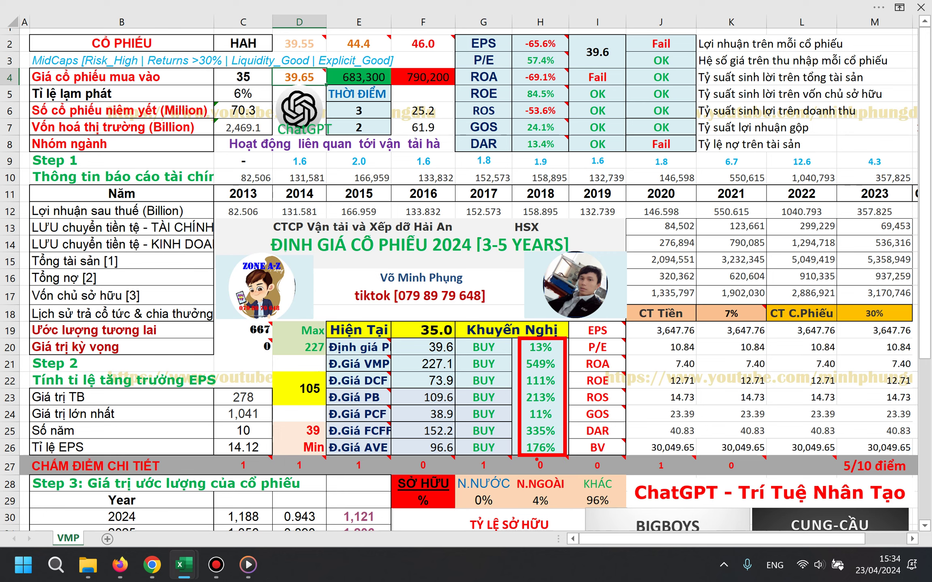
pyautogui.press('Escape')
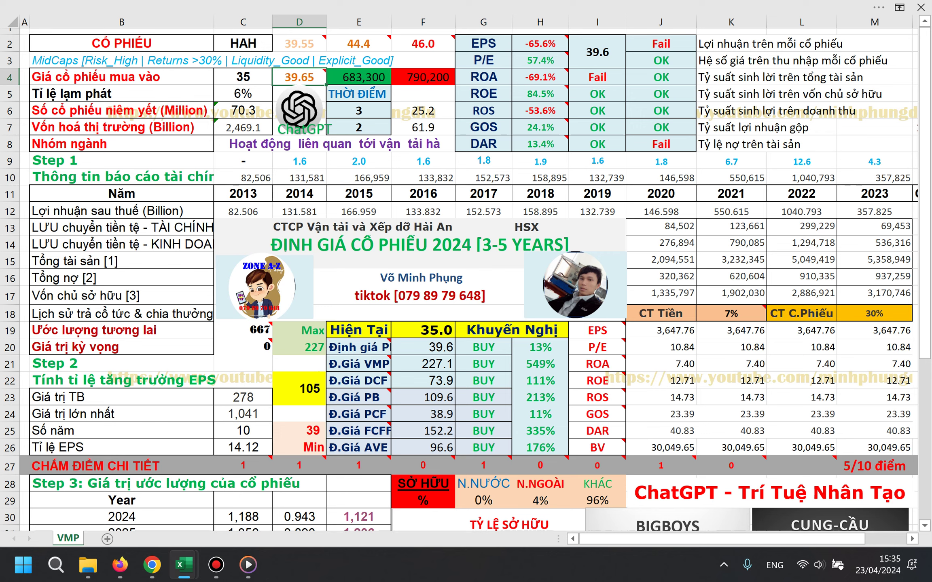
# Set HAH's buy price to 30 and return to the FireAnt HAH chart
pyautogui.click(243, 77)
pyautogui.write('30')
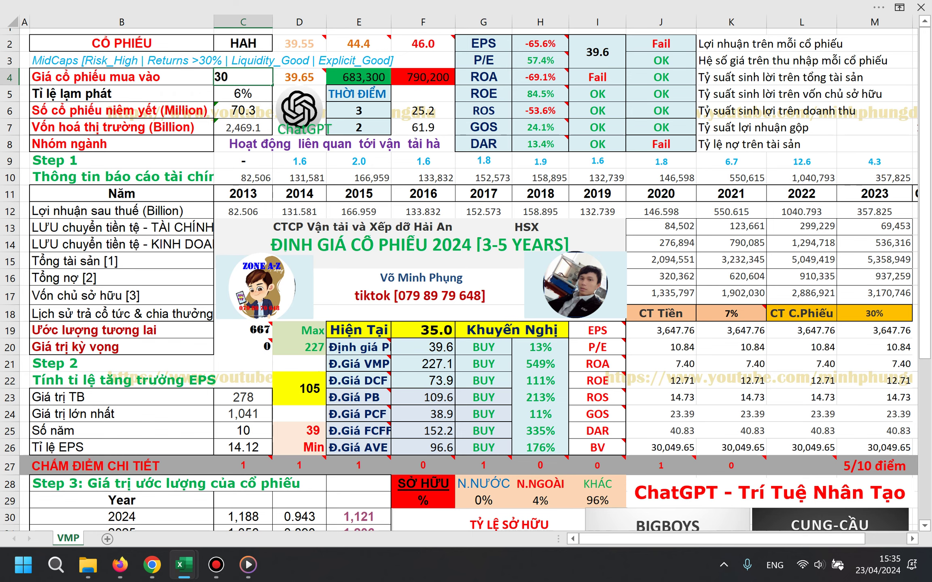
pyautogui.press('Tab')
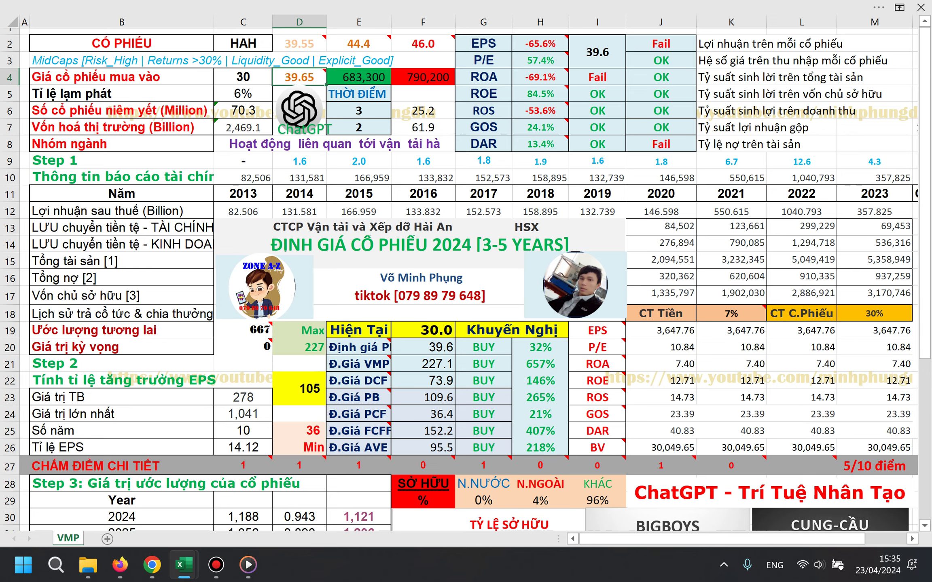
pyautogui.hotkey('alt', 'Tab')
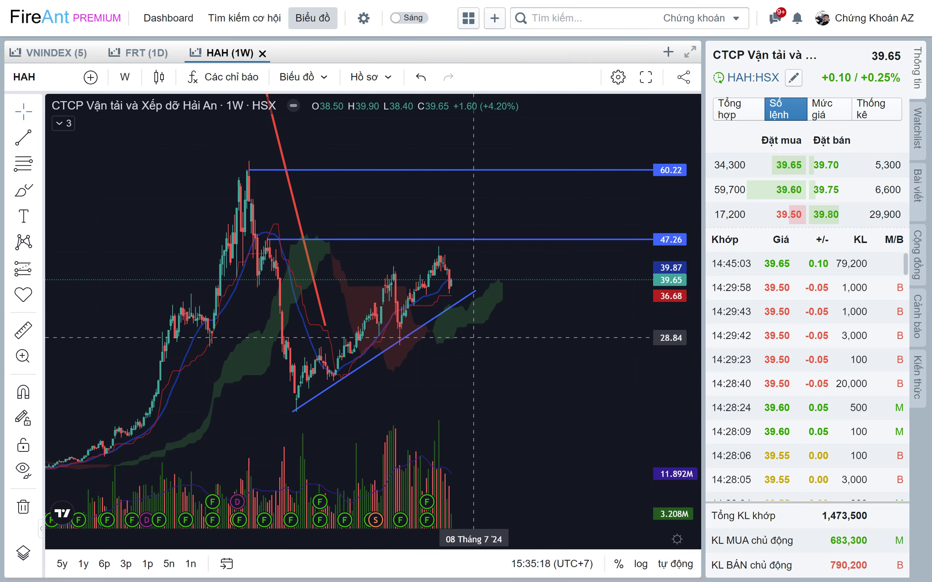
pyautogui.scroll(-2, 479, 358)
pyautogui.scroll(-1, 480, 358)
pyautogui.scroll(-1, 476, 343)
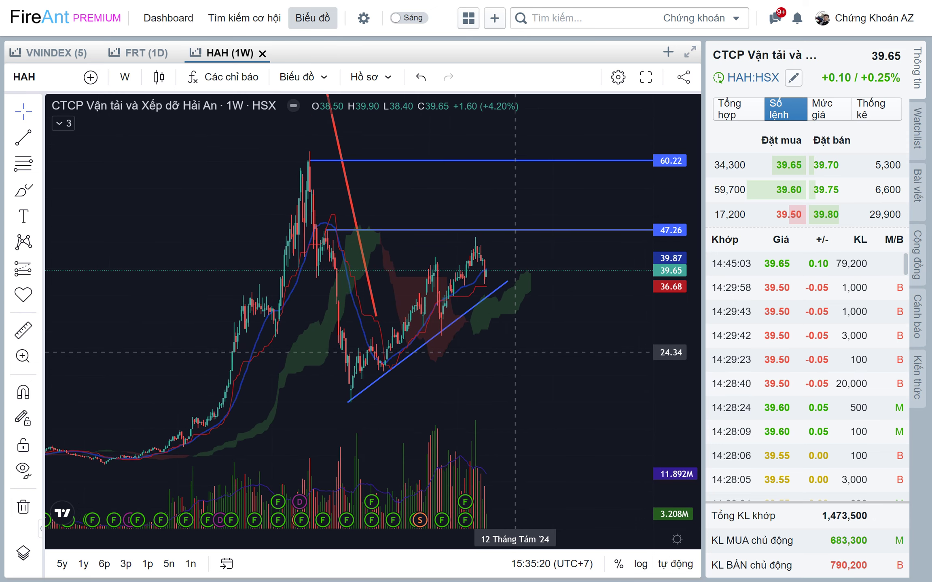
pyautogui.scroll(-1, 445, 324)
pyautogui.scroll(1, 421, 317)
pyautogui.scroll(2, 424, 343)
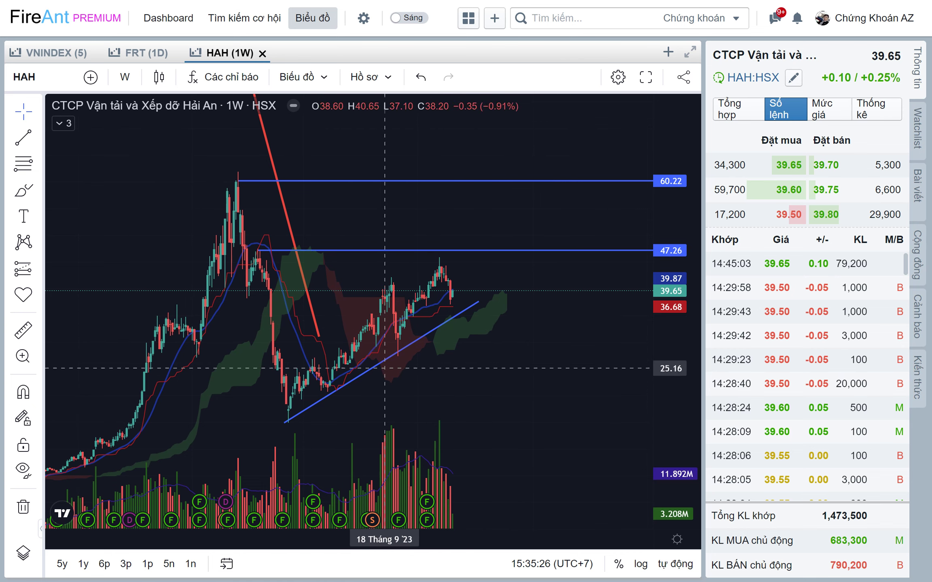
pyautogui.scroll(1, 467, 323)
pyautogui.click(463, 315)
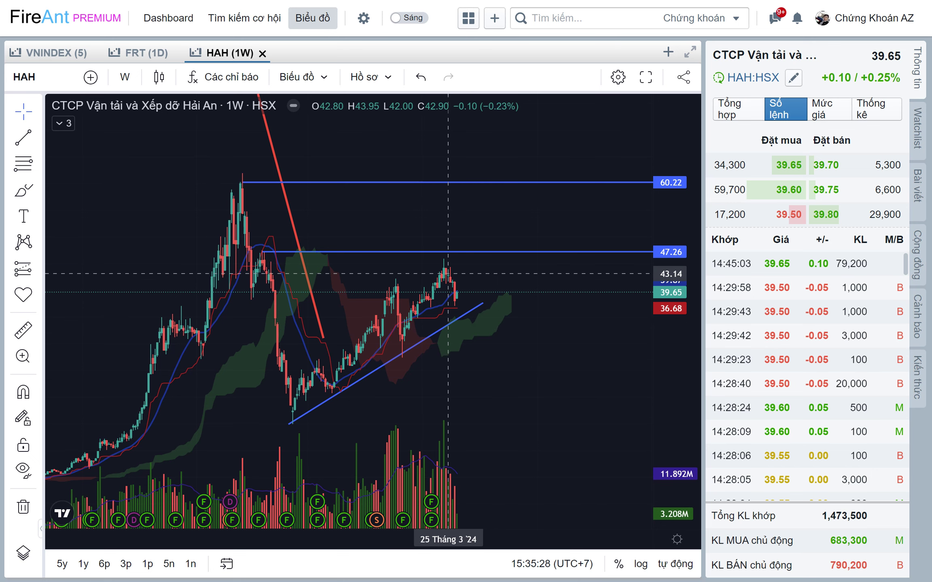
pyautogui.scroll(1, 497, 312)
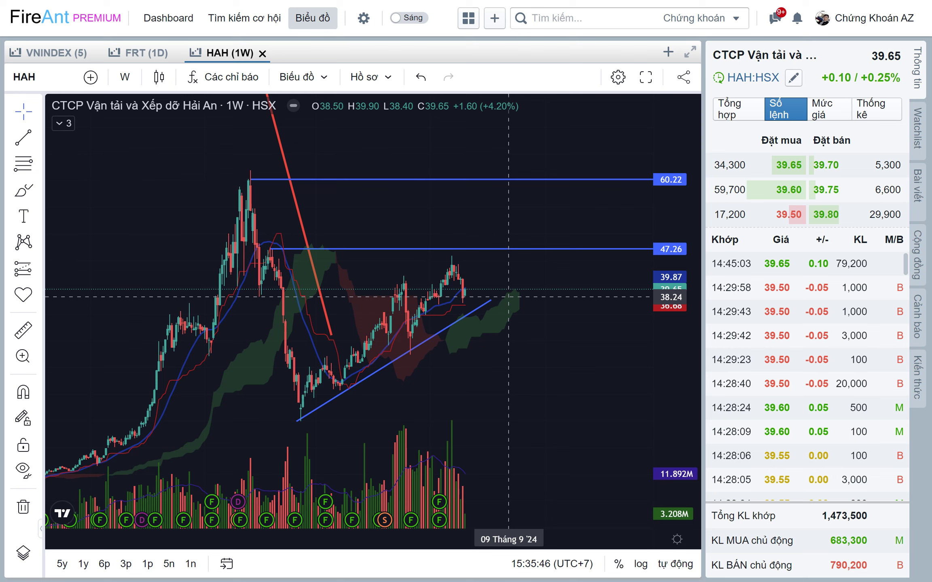
pyautogui.moveTo(463, 297); pyautogui.dragTo(491, 321)
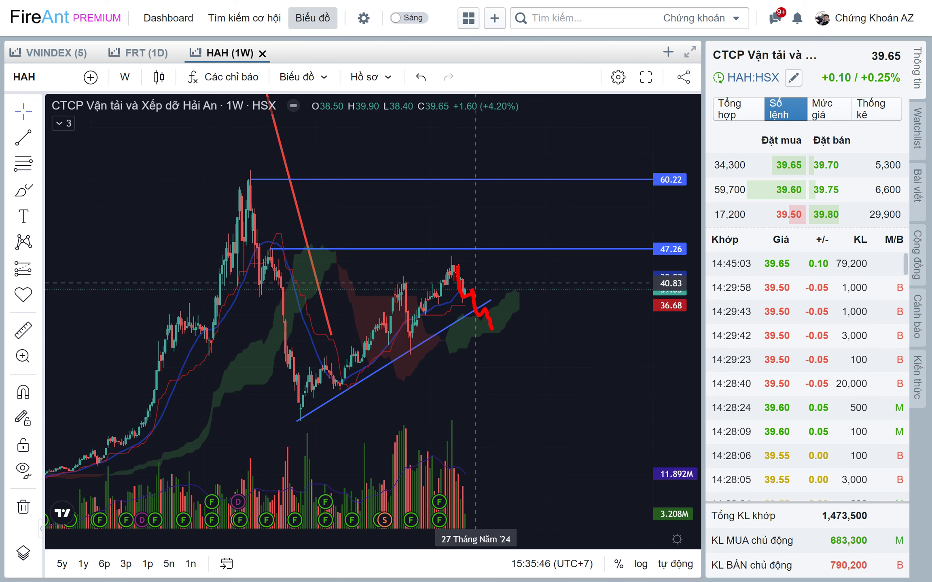
# Sketch red dip-then-rally projections after the last HAH candle, undo one, then return to Excel
pyautogui.moveTo(494, 333); pyautogui.dragTo(515, 323)
pyautogui.hotkey('ctrl', 'z')
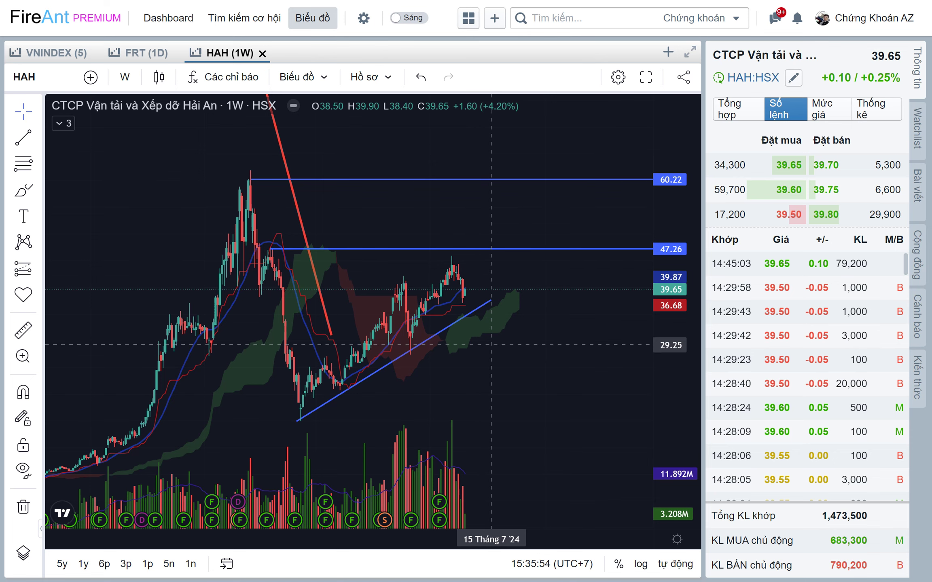
pyautogui.moveTo(454, 265); pyautogui.dragTo(528, 297)
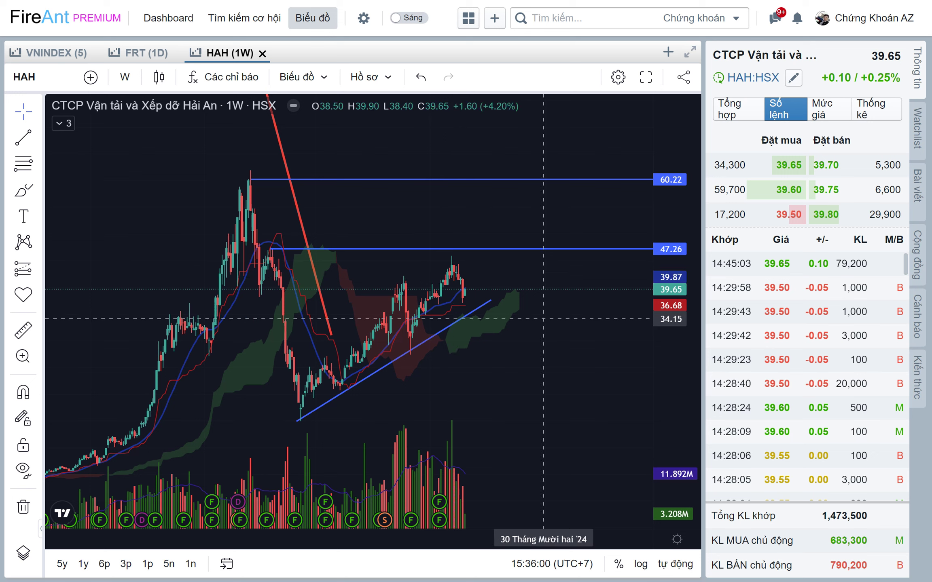
pyautogui.scroll(-1, 540, 325)
pyautogui.moveTo(553, 328); pyautogui.dragTo(568, 330)
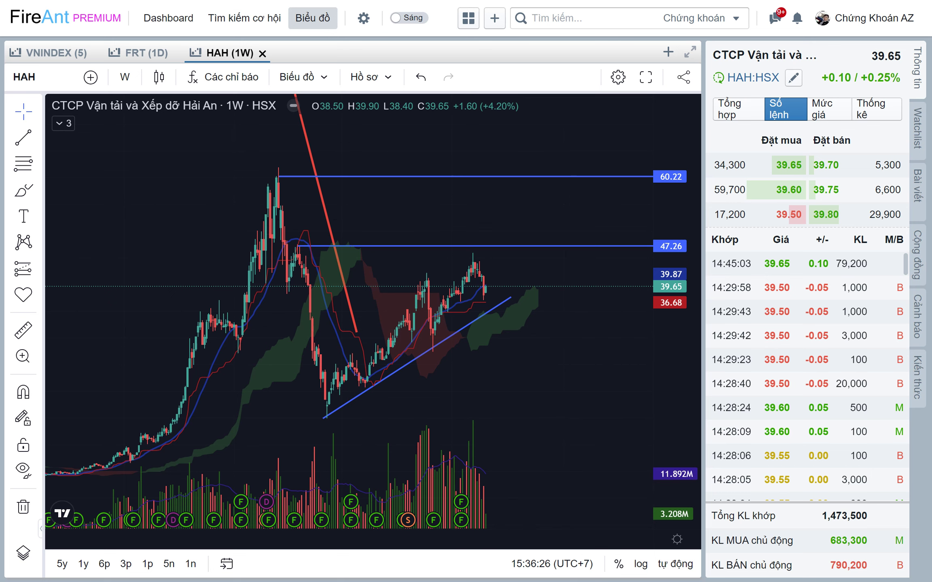
pyautogui.hotkey('alt', 'Tab')
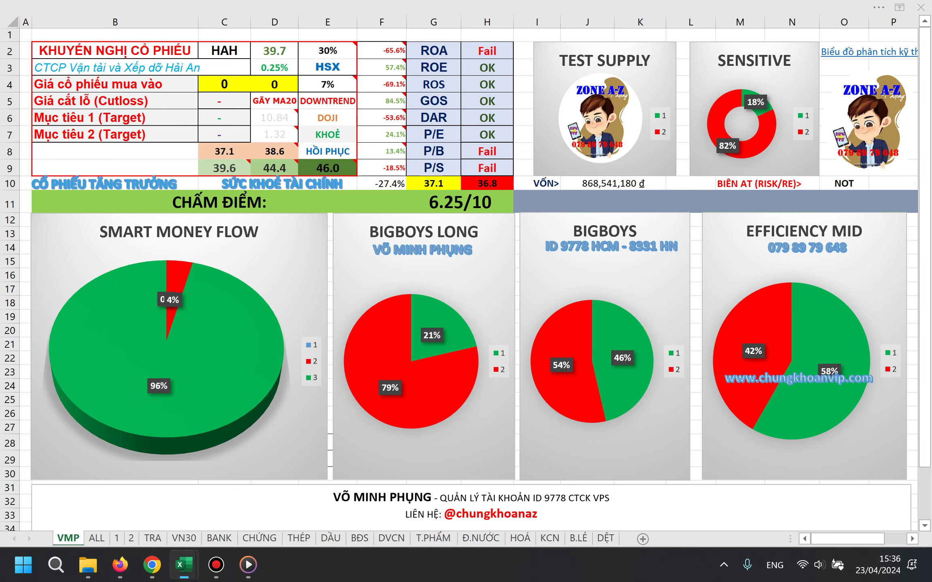
# Change the stock code in C2 from HAH to HDG, then switch back to FireAnt
pyautogui.click(224, 51)
pyautogui.write('HDG')
pyautogui.press('Tab')
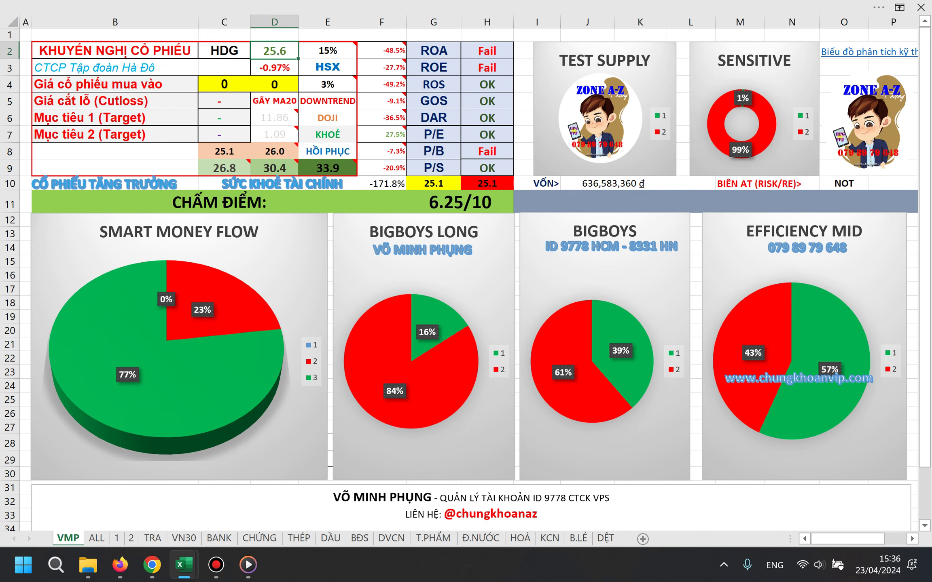
pyautogui.hotkey('alt', 'Tab')
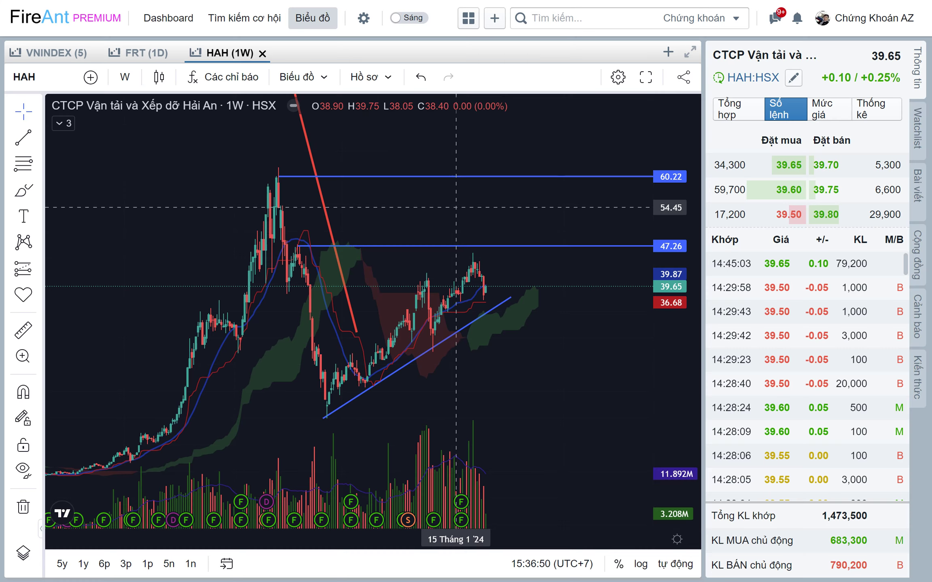
# Load the HDG weekly chart and move the falling trendline's endpoint
pyautogui.write('HDG')
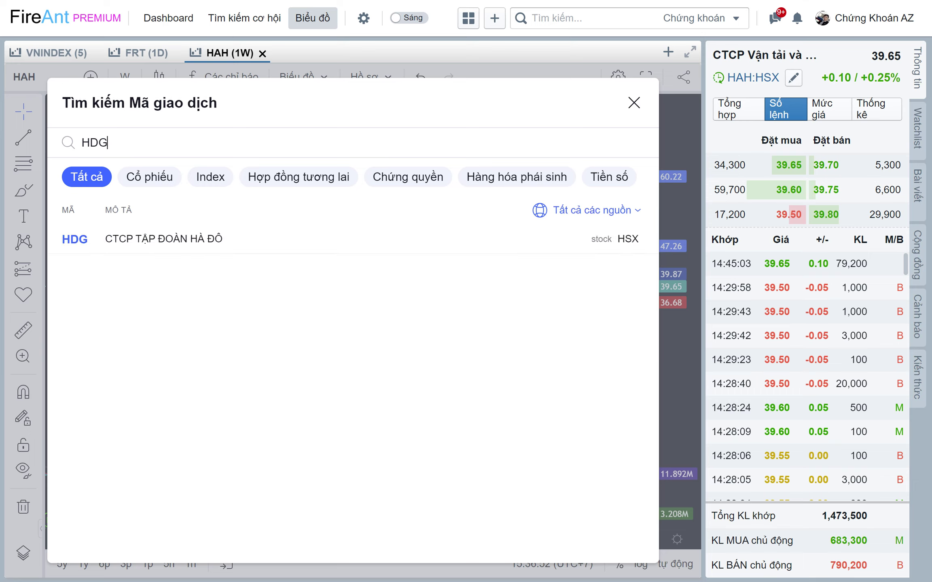
pyautogui.press('Return')
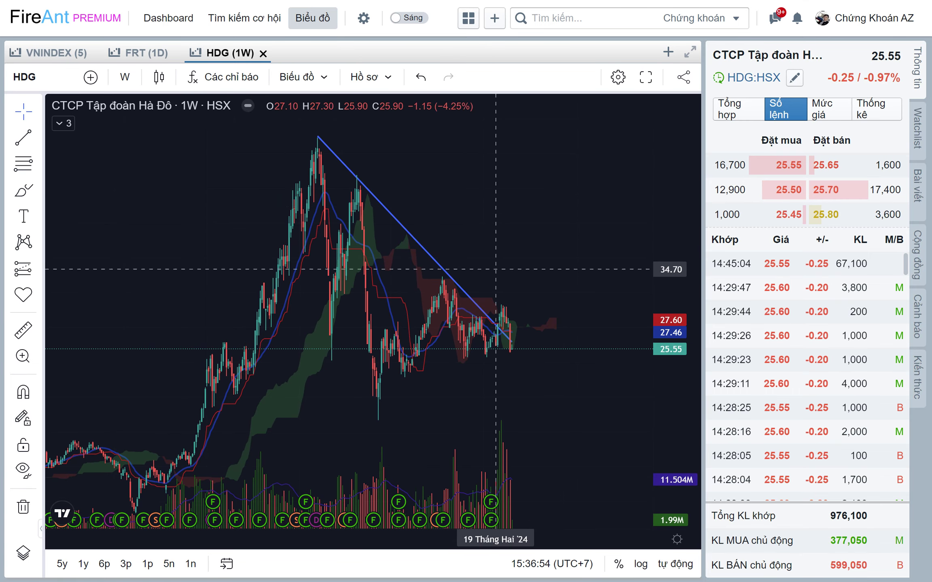
pyautogui.moveTo(510, 340); pyautogui.dragTo(522, 325)
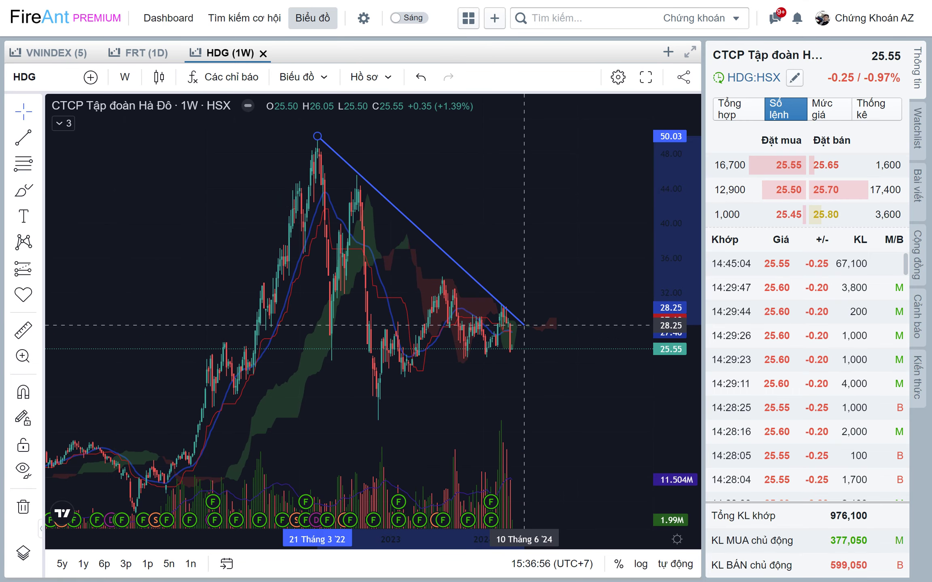
# Zoom and pan the HDG chart to bring its price history back to centre
pyautogui.scroll(-1, 546, 393)
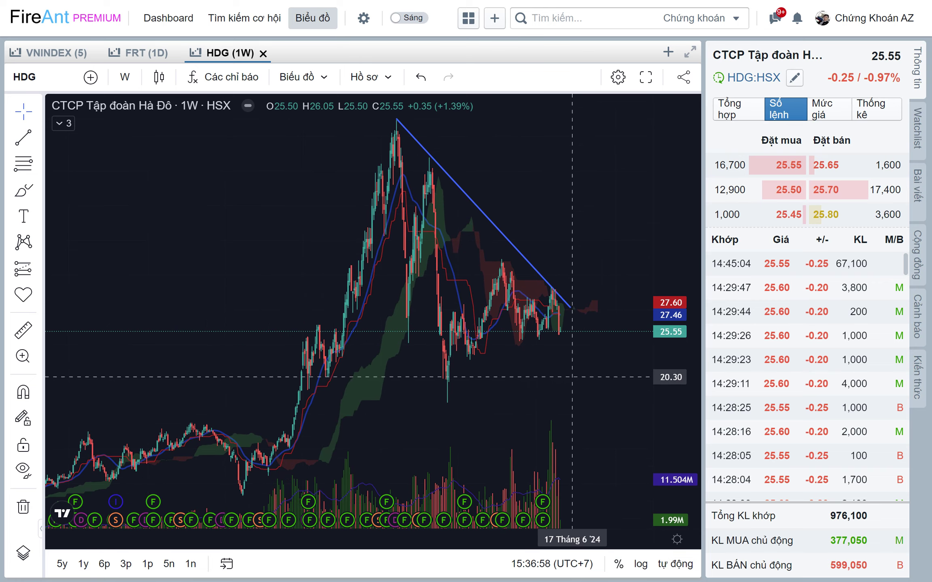
pyautogui.scroll(-2, 546, 393)
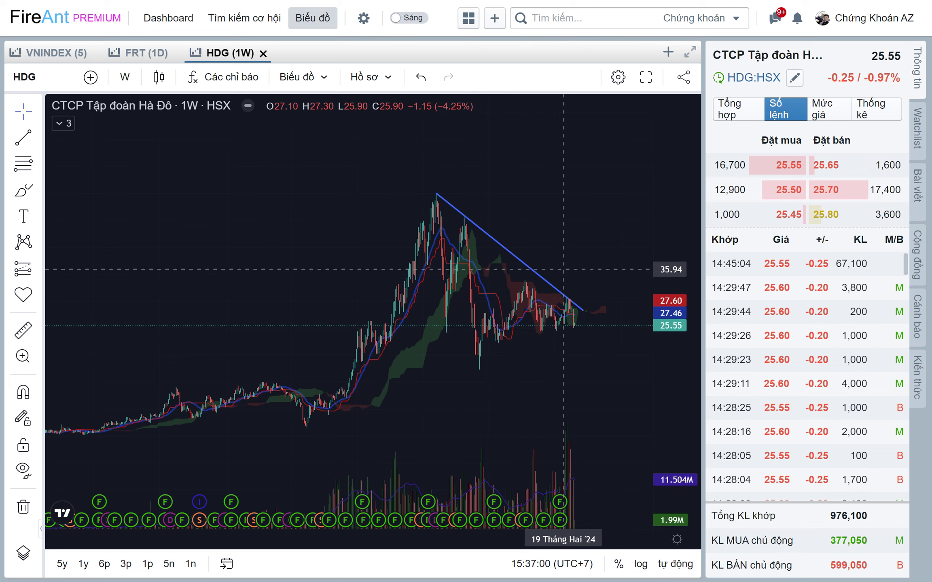
pyautogui.scroll(1, 550, 364)
pyautogui.scroll(1, 547, 361)
pyautogui.scroll(-1, 546, 361)
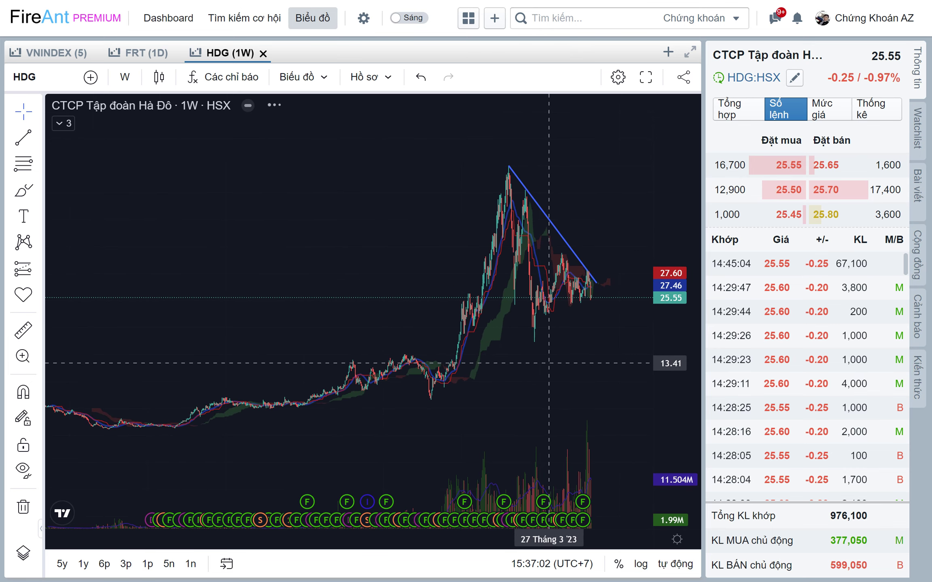
pyautogui.scroll(-1, 549, 378)
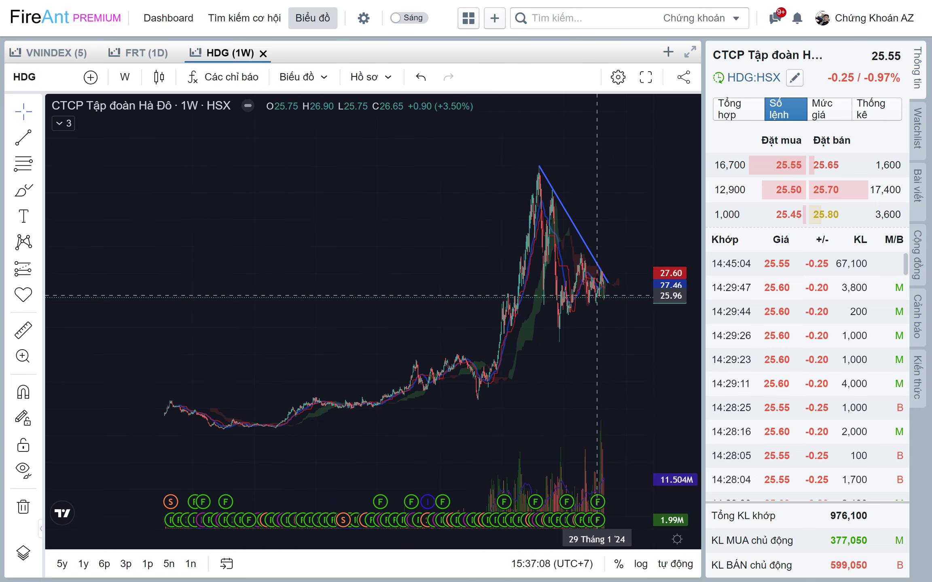
pyautogui.scroll(1, 586, 247)
pyautogui.scroll(-1, 591, 267)
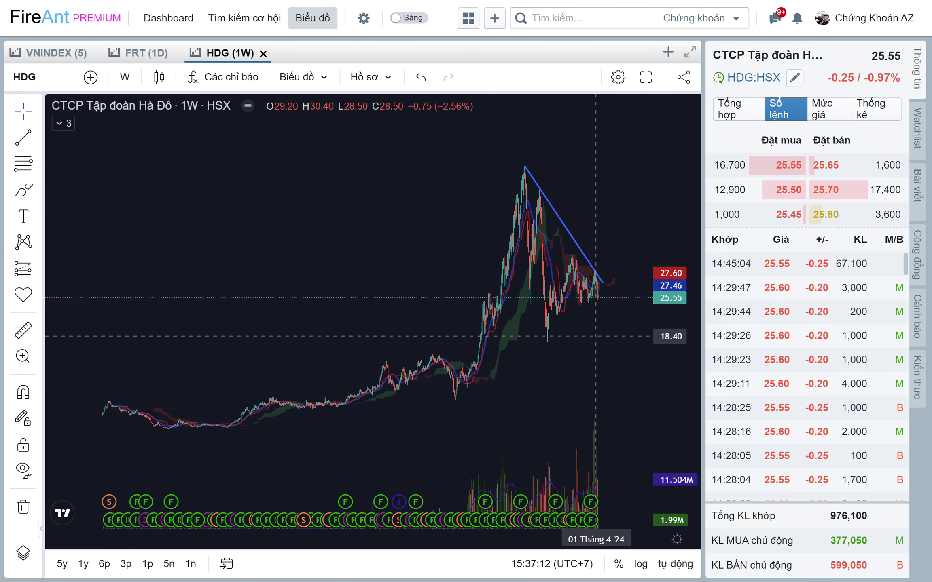
pyautogui.hscroll(3, 550, 335)
pyautogui.hscroll(3, 543, 365)
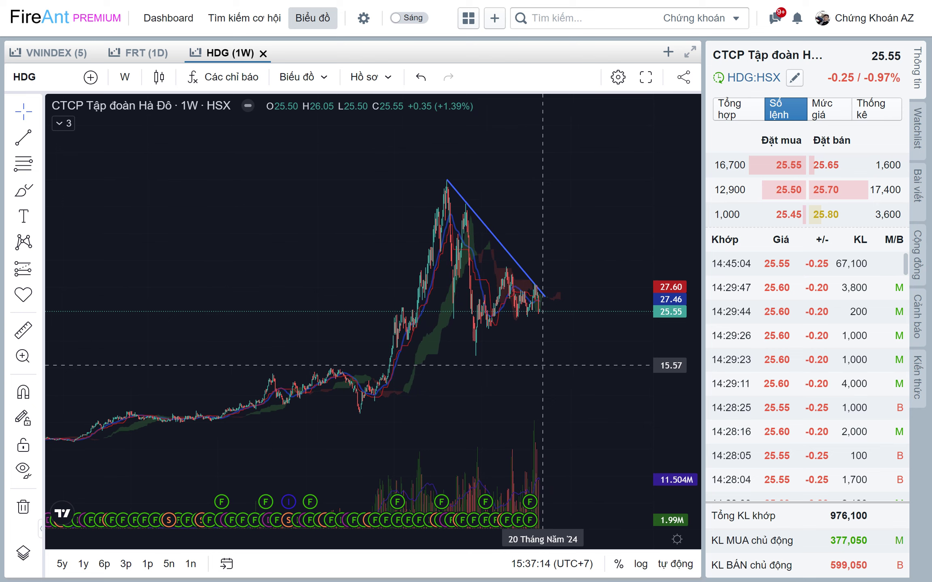
pyautogui.scroll(2, 543, 365)
pyautogui.scroll(2, 526, 372)
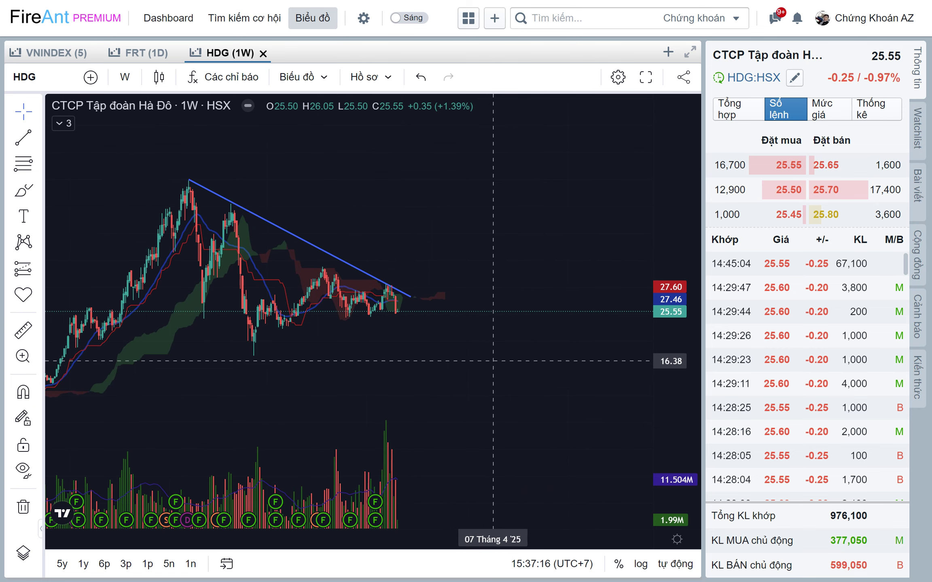
pyautogui.scroll(2, 485, 389)
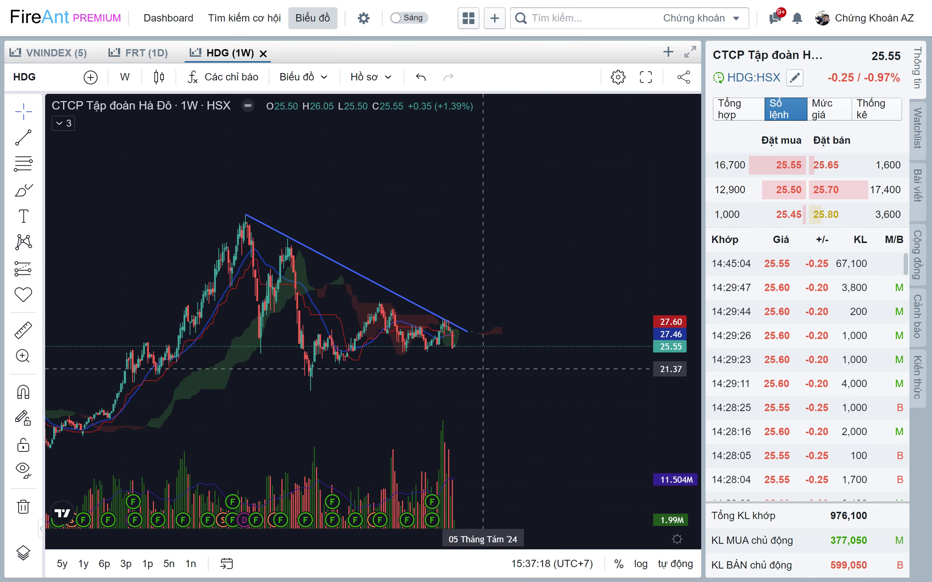
pyautogui.moveTo(499, 376); pyautogui.dragTo(555, 390)
pyautogui.scroll(2, 555, 390)
pyautogui.scroll(2, 509, 389)
pyautogui.scroll(1, 485, 364)
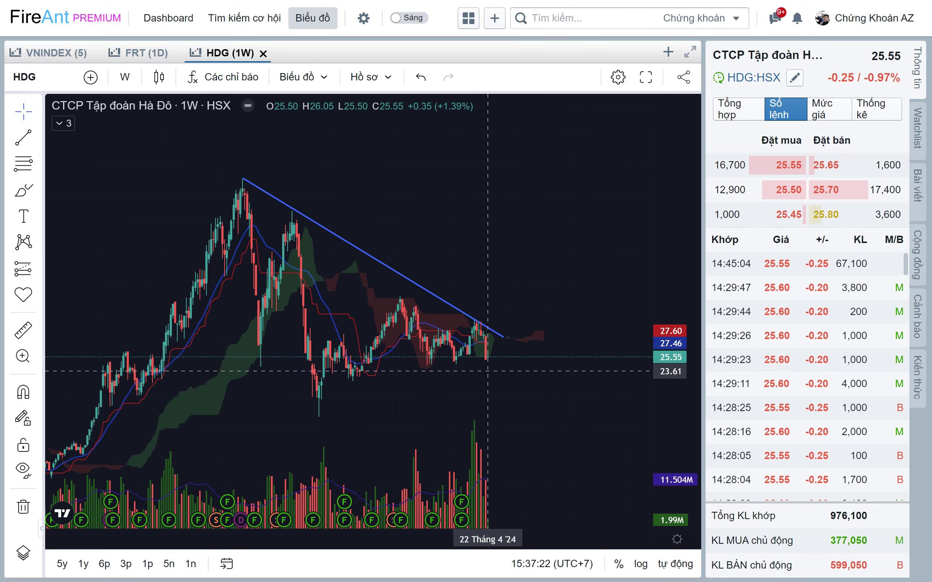
# Select the Horizontal Ray tool from the line drawing tools
pyautogui.click(38, 190)
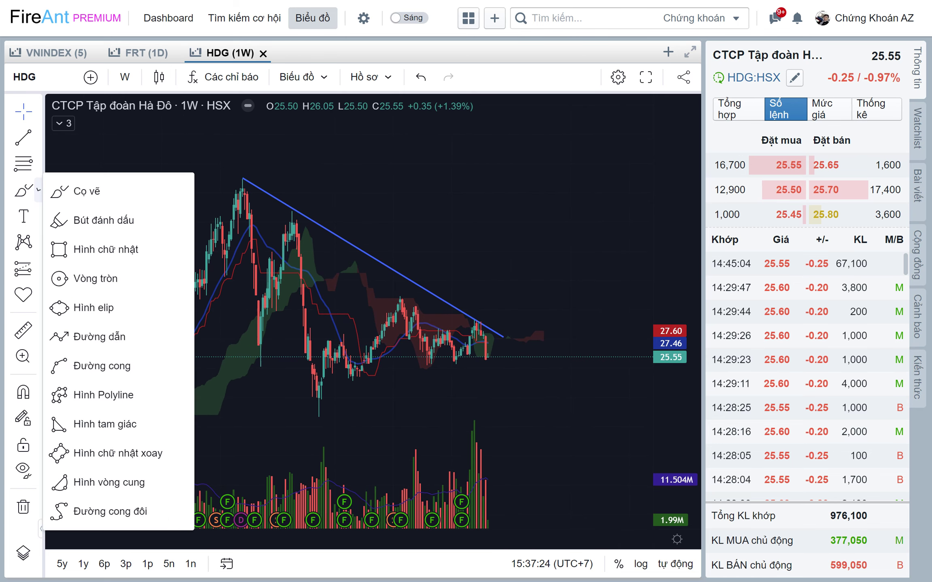
pyautogui.click(38, 137)
pyautogui.click(102, 343)
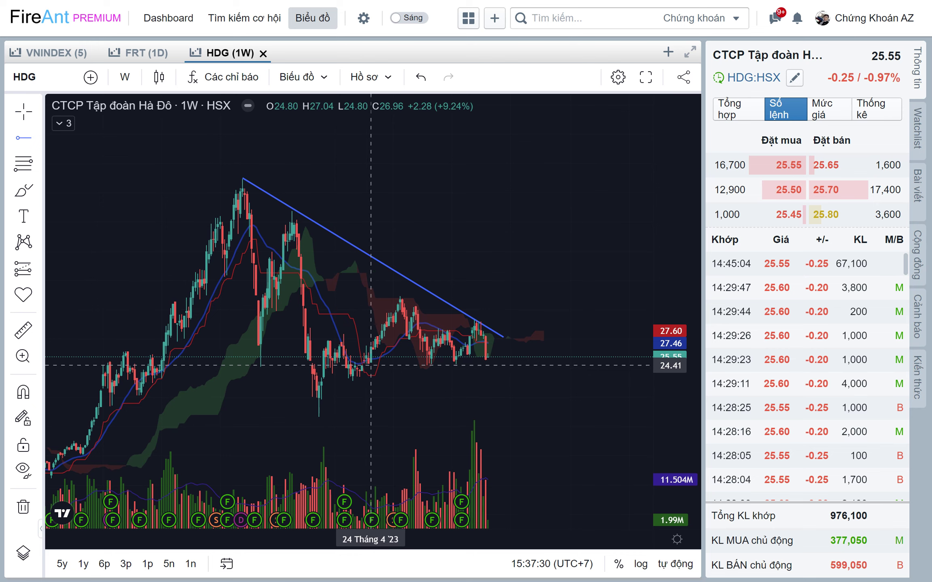
# Draw horizontal support rays at 24.71 and 22.02 on the HDG chart
pyautogui.click(424, 362)
pyautogui.click(24, 138)
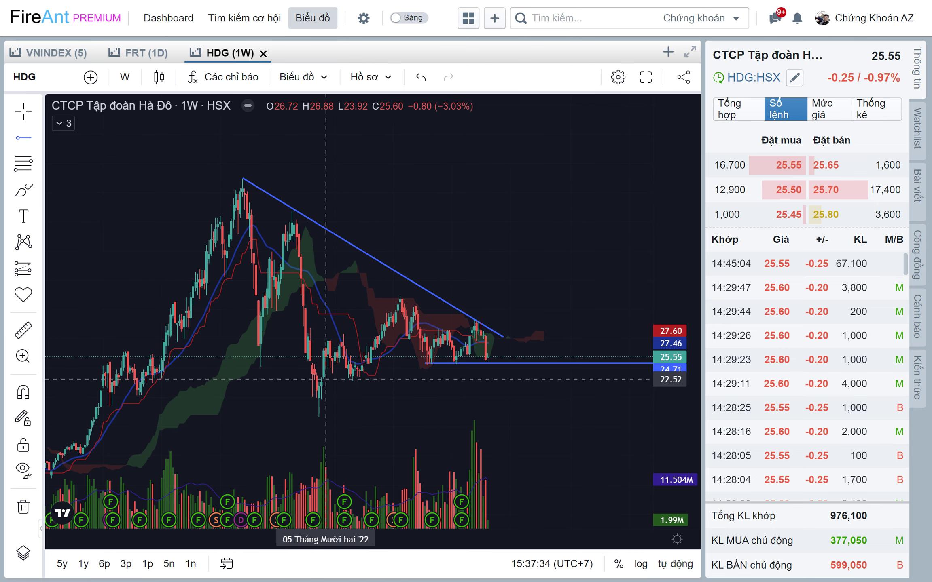
pyautogui.click(323, 383)
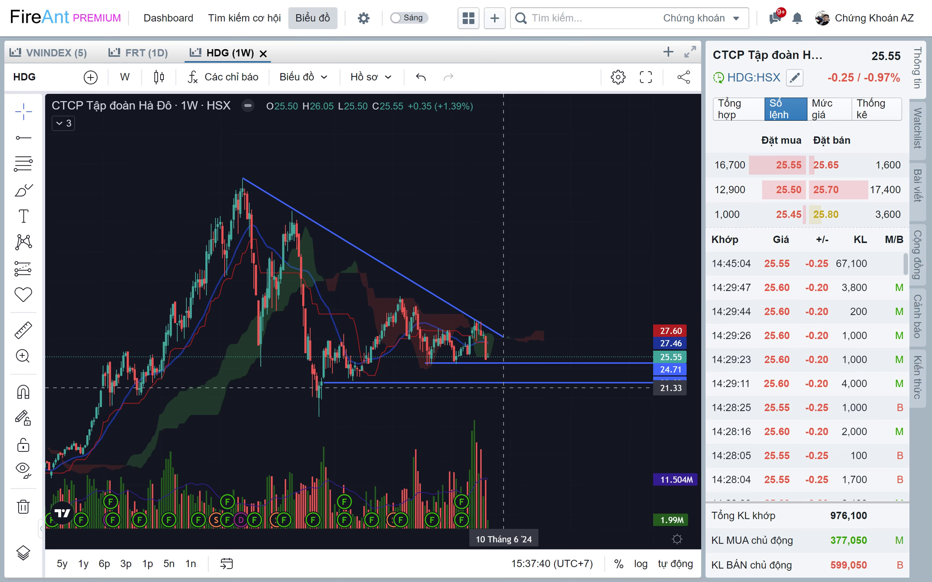
# Pan the chart to review the falling trendline above both supports, then switch to Excel
pyautogui.moveTo(503, 407); pyautogui.dragTo(486, 408)
pyautogui.scroll(1, 486, 404)
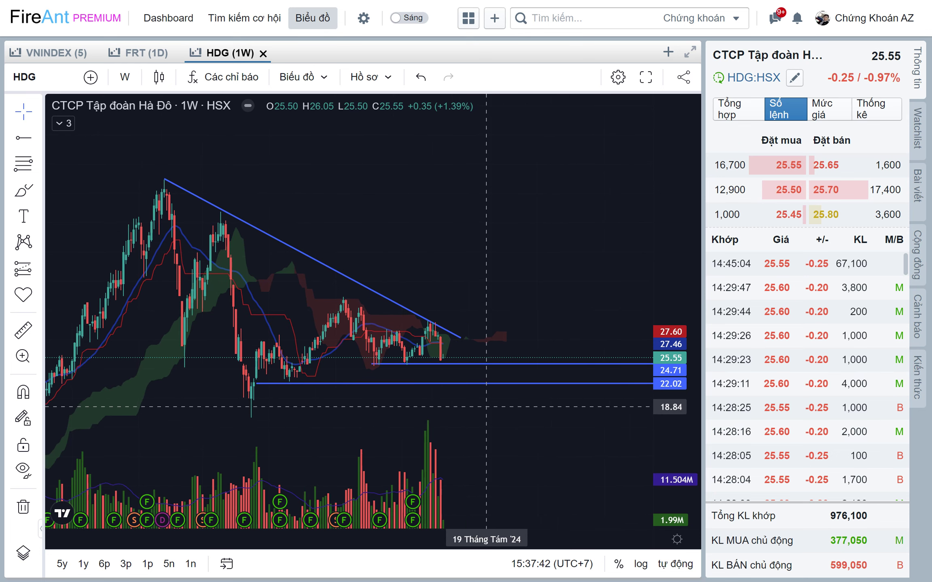
pyautogui.scroll(1, 484, 398)
pyautogui.scroll(1, 484, 393)
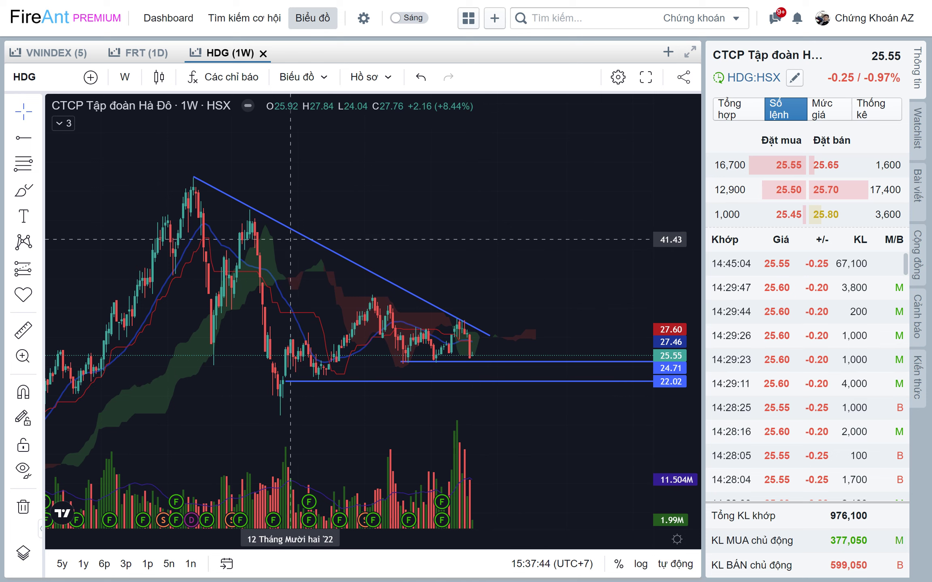
pyautogui.moveTo(359, 192); pyautogui.dragTo(413, 207)
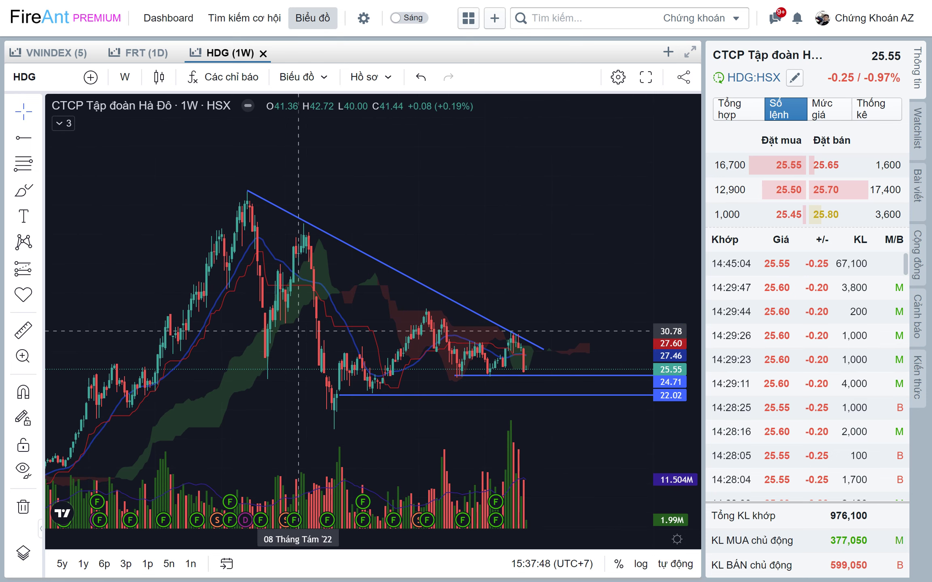
pyautogui.moveTo(549, 257); pyautogui.dragTo(549, 255)
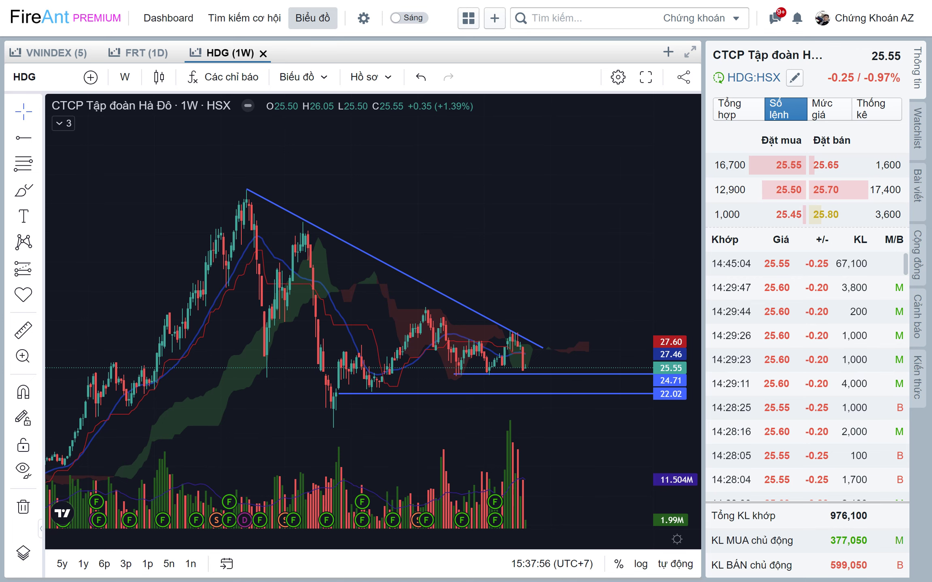
pyautogui.moveTo(457, 264); pyautogui.dragTo(496, 246)
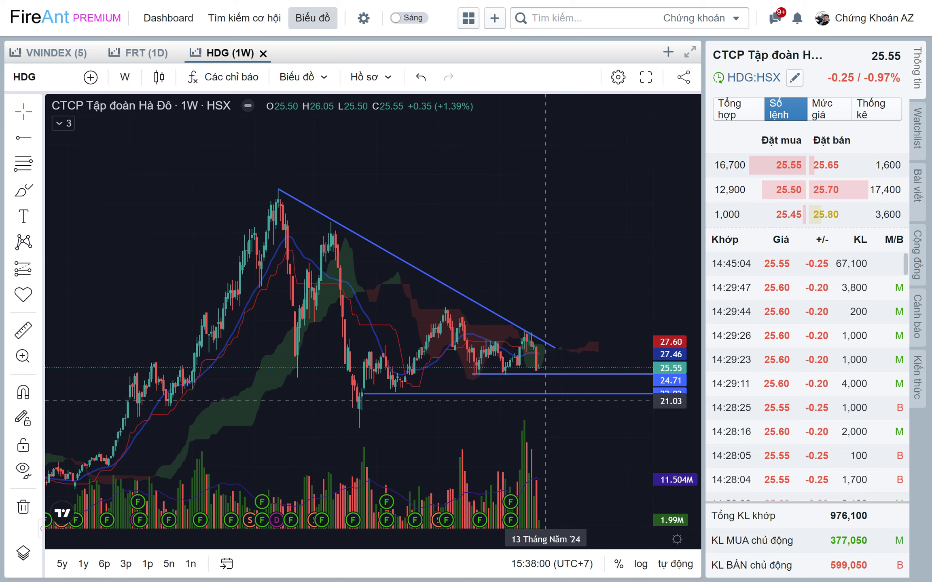
pyautogui.moveTo(538, 389); pyautogui.dragTo(529, 395)
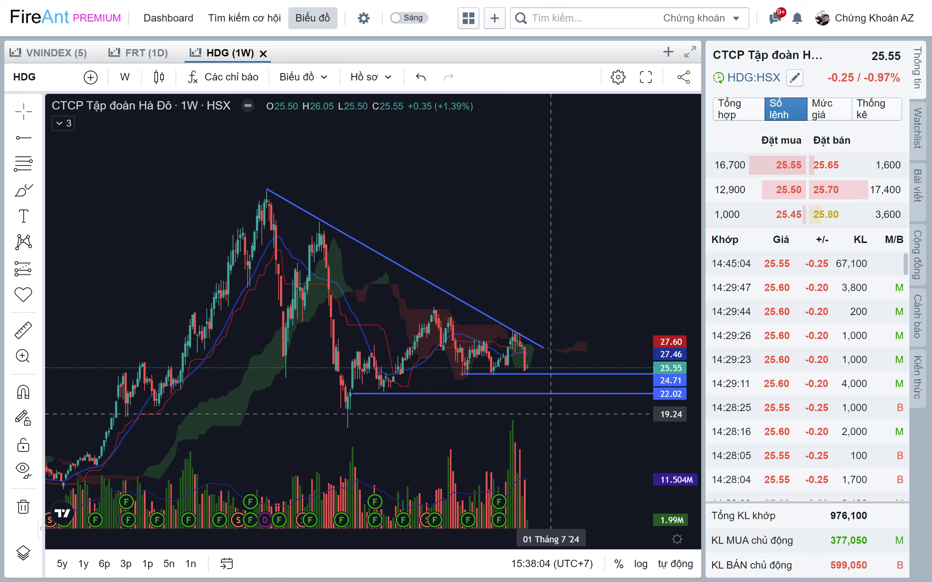
pyautogui.moveTo(559, 414); pyautogui.dragTo(558, 421)
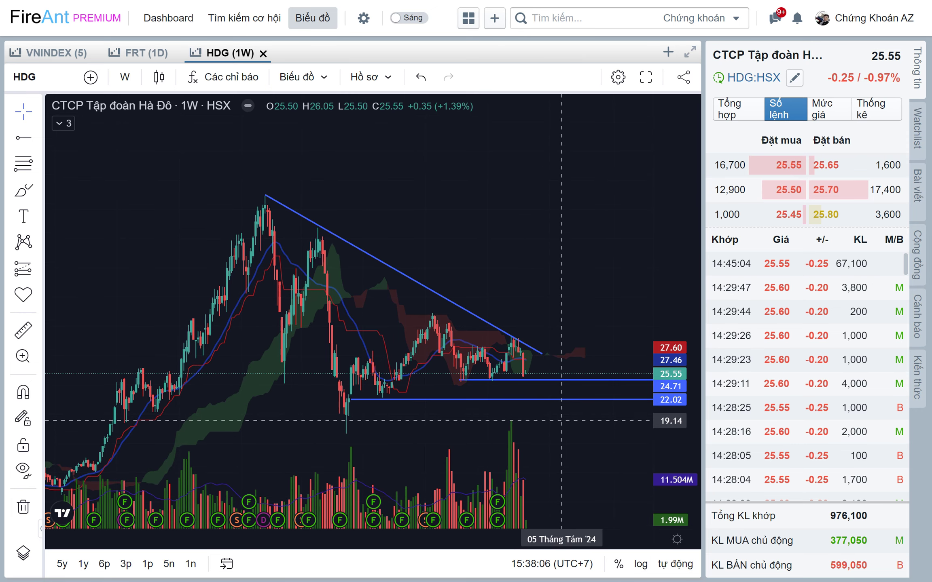
pyautogui.click(184, 565)
# Set the valuation sheet's stock code to HDG with a buy price of 25
pyautogui.write('HDG')
pyautogui.press('Return')
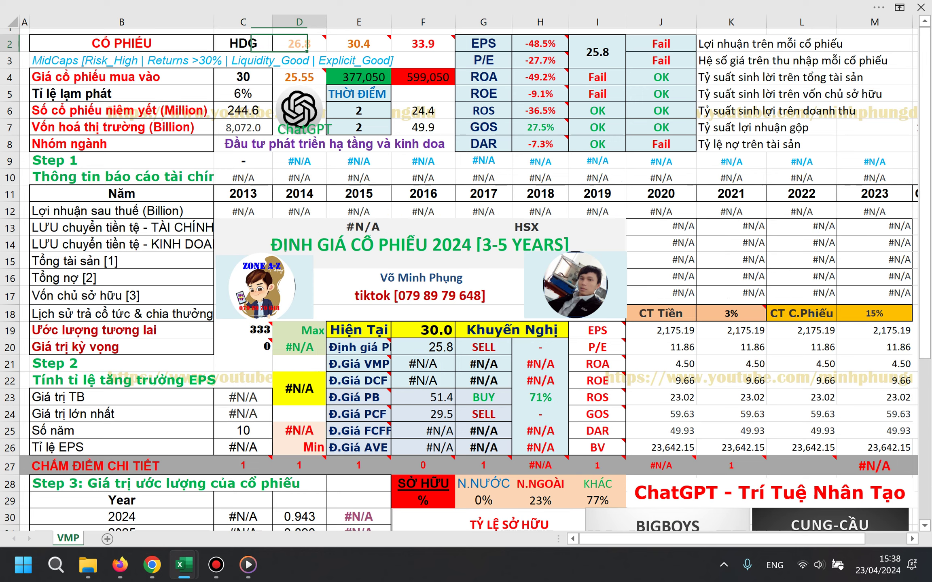
pyautogui.press('Return')
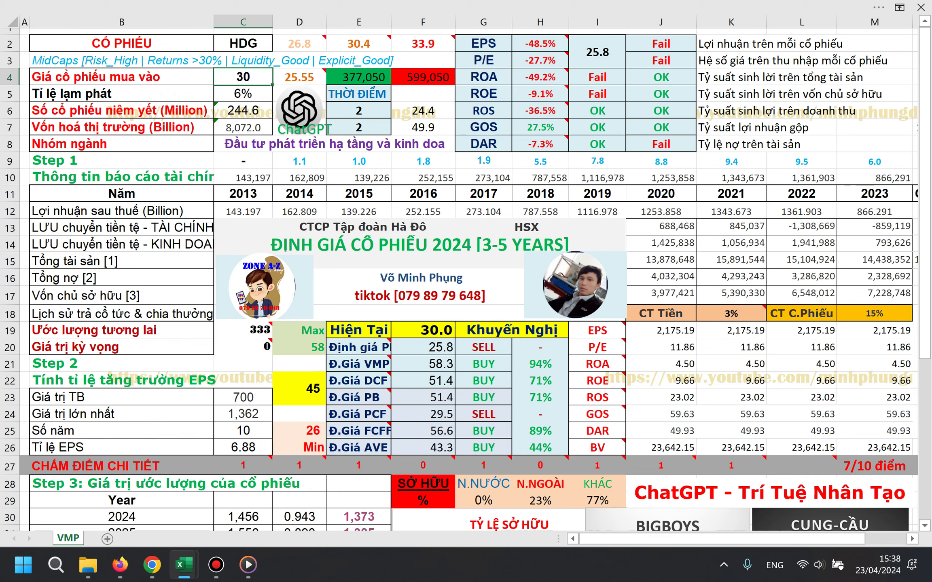
pyautogui.write('25')
pyautogui.hotkey('ctrl', 'Return')
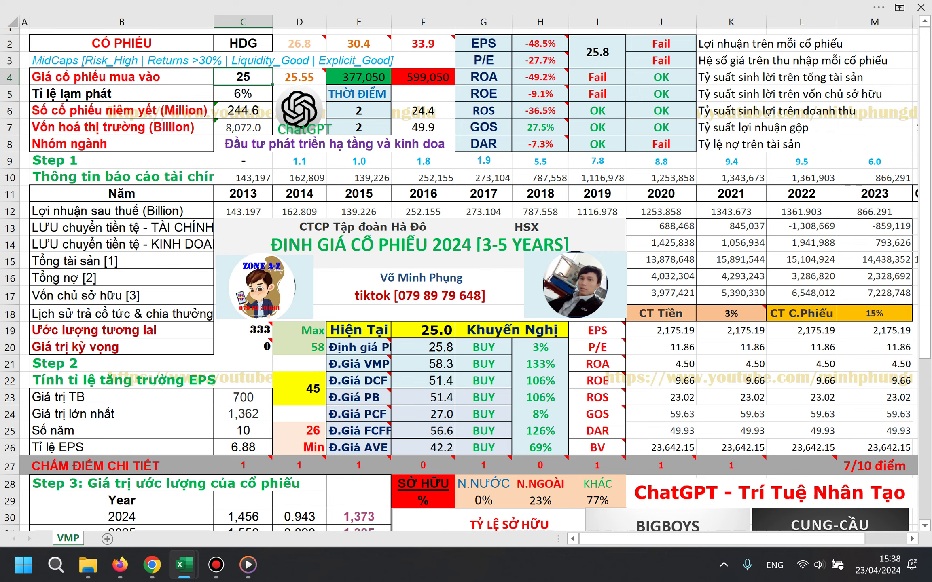
# Mark the 26 Min, 25.8 valuation and 45 growth in red with an arrow, then return to FireAnt
pyautogui.moveTo(315, 420)
pyautogui.mouseDown()
pyautogui.moveTo(328, 444)
pyautogui.moveTo(320, 426)
pyautogui.mouseUp()
pyautogui.moveTo(415, 349); pyautogui.dragTo(431, 349)
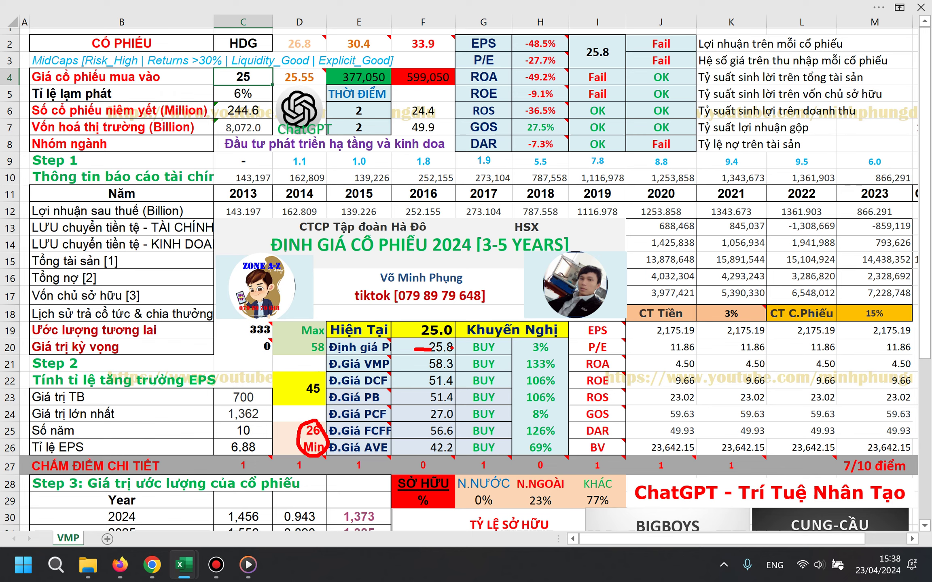
pyautogui.moveTo(323, 380)
pyautogui.mouseDown()
pyautogui.moveTo(296, 394)
pyautogui.moveTo(310, 404)
pyautogui.moveTo(322, 379)
pyautogui.mouseUp()
pyautogui.moveTo(291, 436)
pyautogui.mouseDown()
pyautogui.moveTo(282, 422)
pyautogui.moveTo(294, 399)
pyautogui.moveTo(298, 411)
pyautogui.mouseUp()
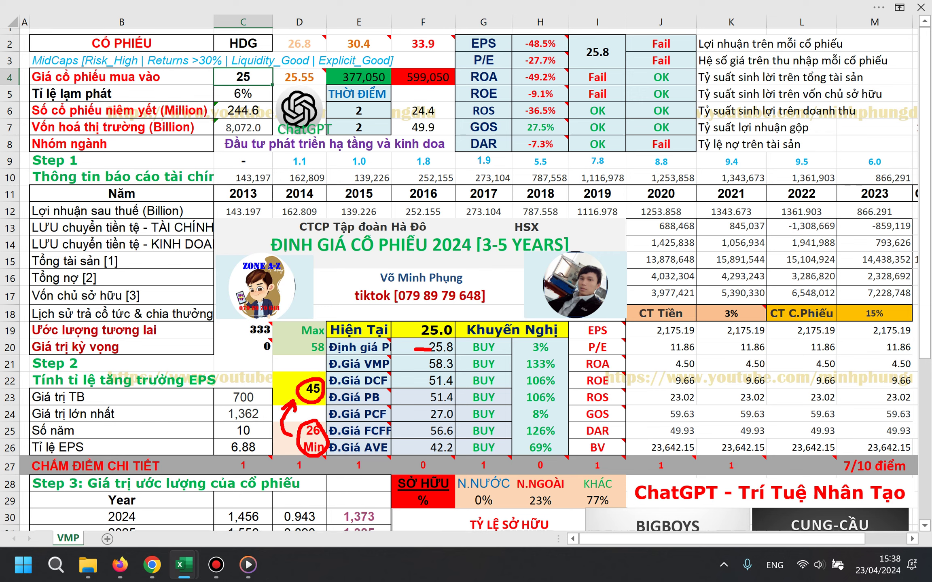
pyautogui.hotkey('alt', 'Tab')
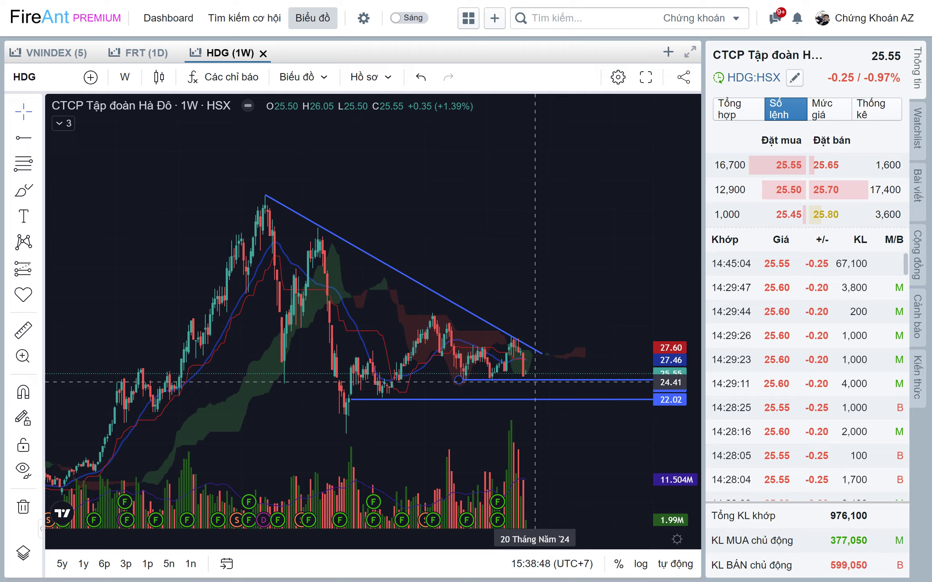
# Zoom out and pan the HDG weekly chart to show earlier history, then return to Excel
pyautogui.hotkey('alt', 'Tab')
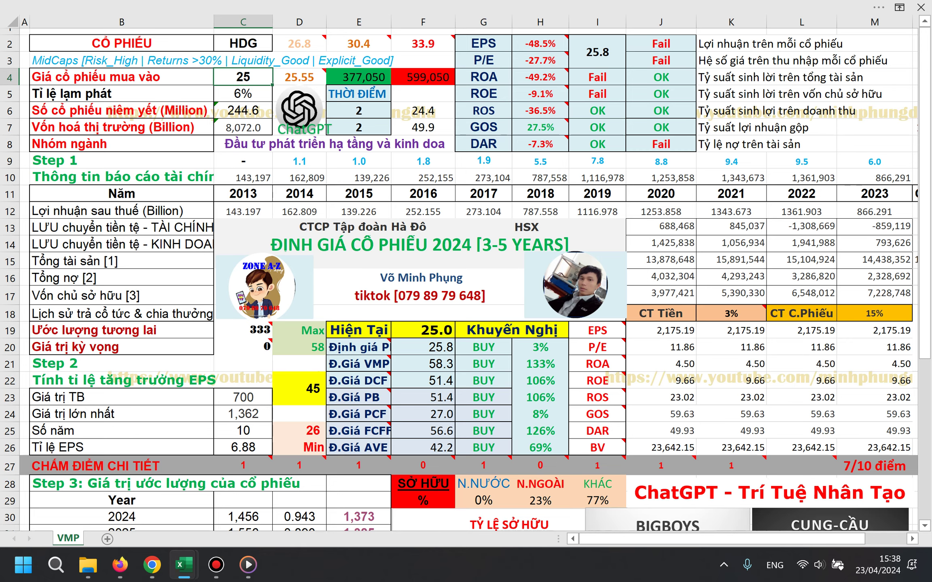
pyautogui.hotkey('alt', 'Tab')
pyautogui.hotkey('alt', 'Tab')
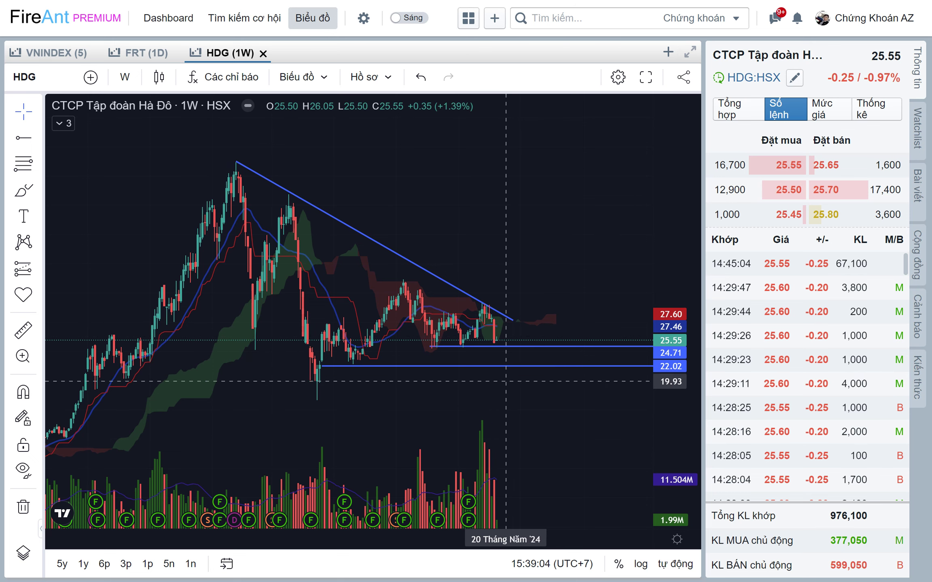
pyautogui.moveTo(504, 374); pyautogui.dragTo(502, 372)
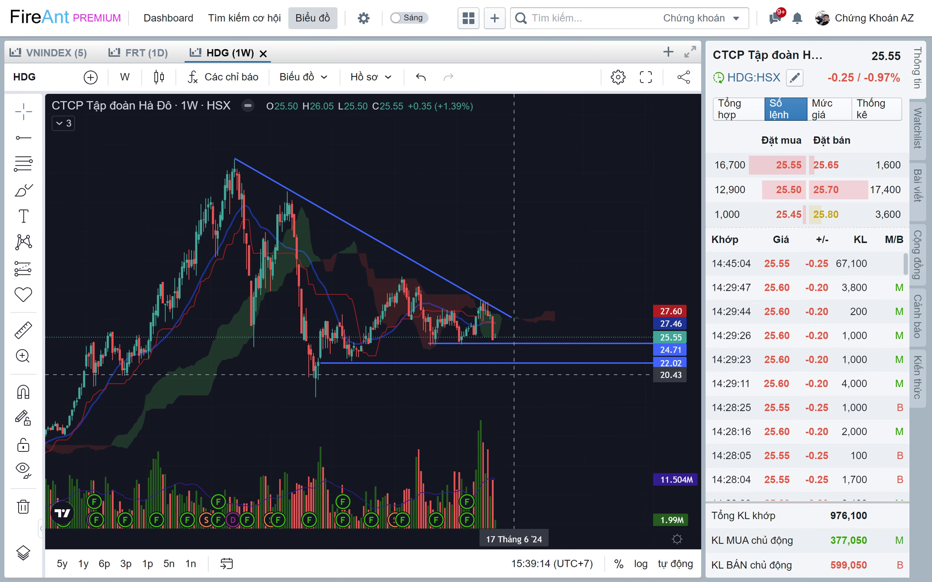
pyautogui.scroll(-2, 514, 375)
pyautogui.scroll(-1, 510, 376)
pyautogui.scroll(-1, 503, 379)
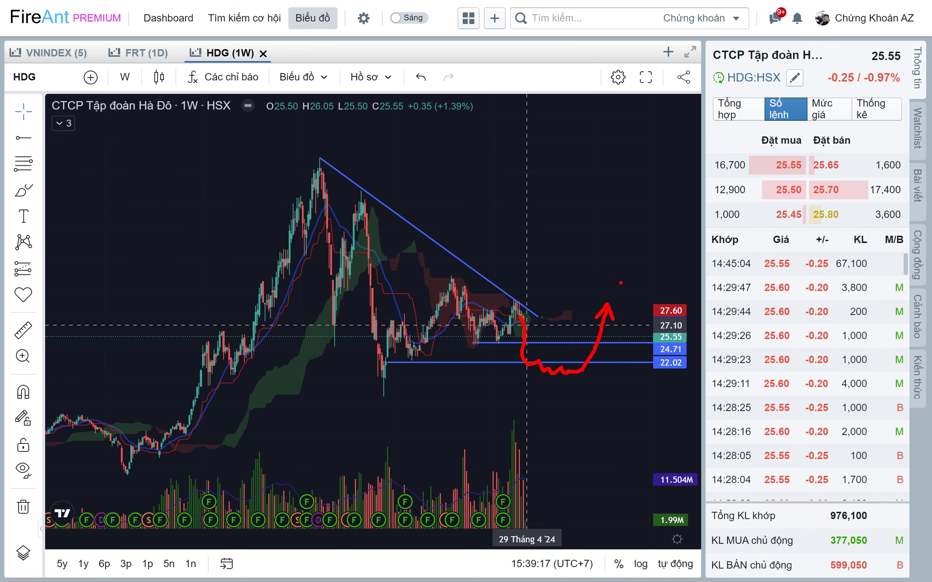
pyautogui.hscroll(2, 486, 327)
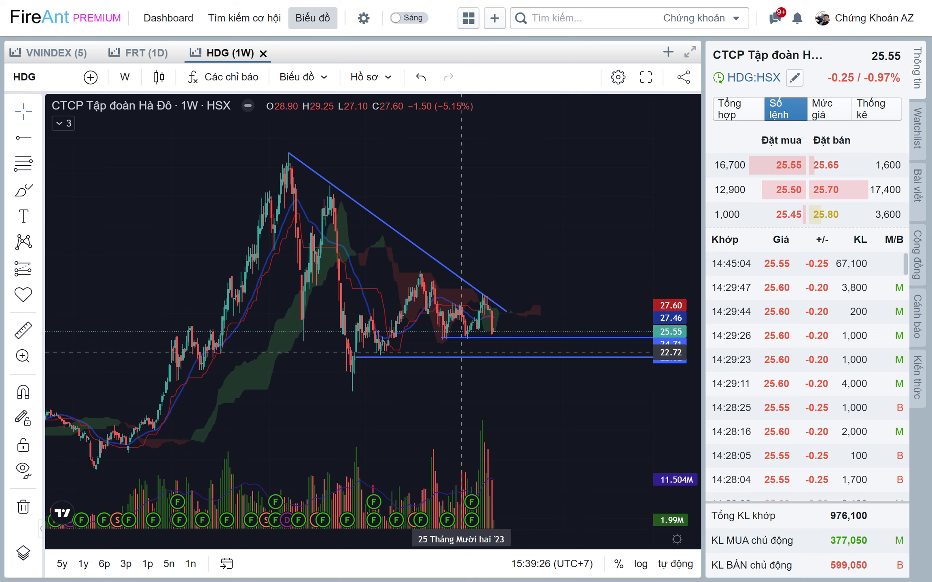
pyautogui.hscroll(-1, 518, 283)
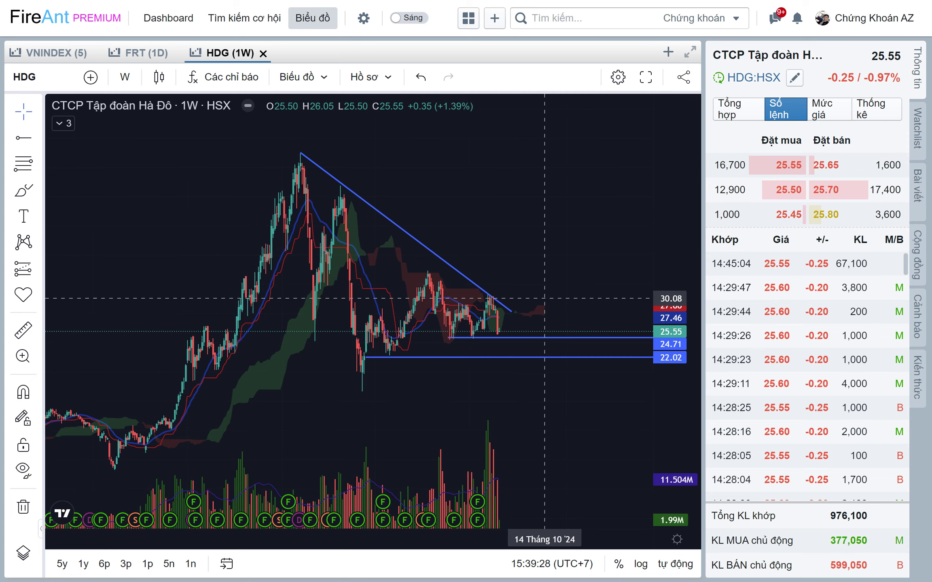
pyautogui.hotkey('alt', 'Tab')
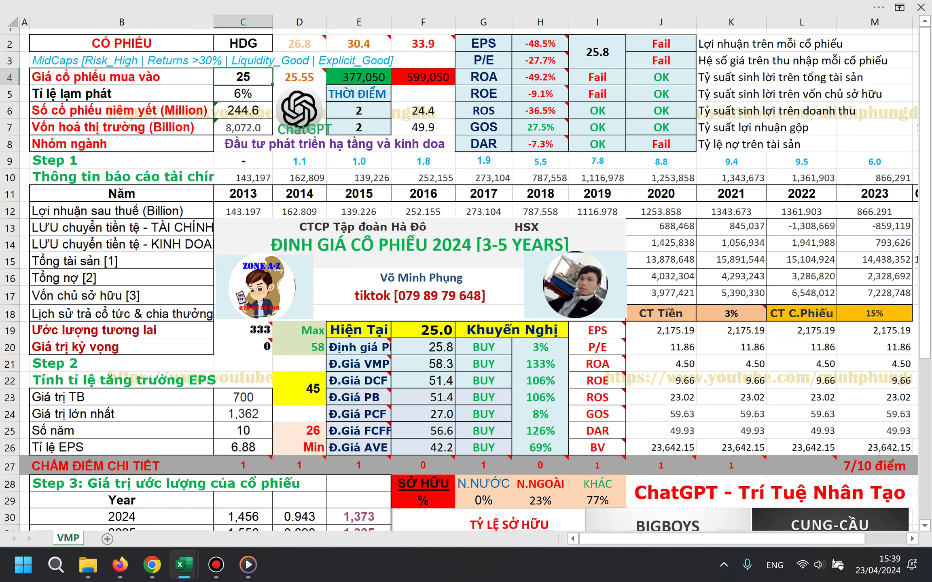
# Try a 35 buy price and box the H20:H26 percentages in red
pyautogui.write('35')
pyautogui.press('Tab')
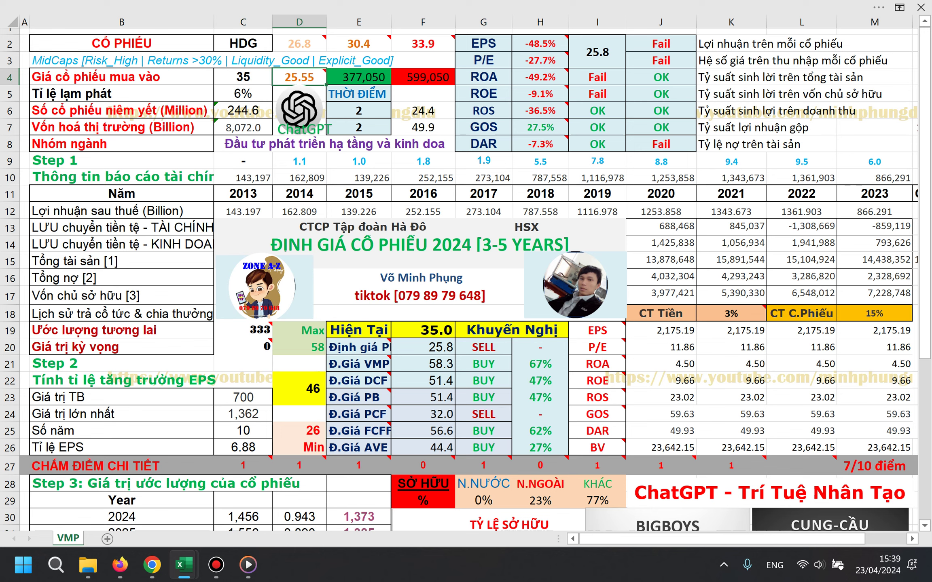
pyautogui.moveTo(523, 338); pyautogui.dragTo(565, 455)
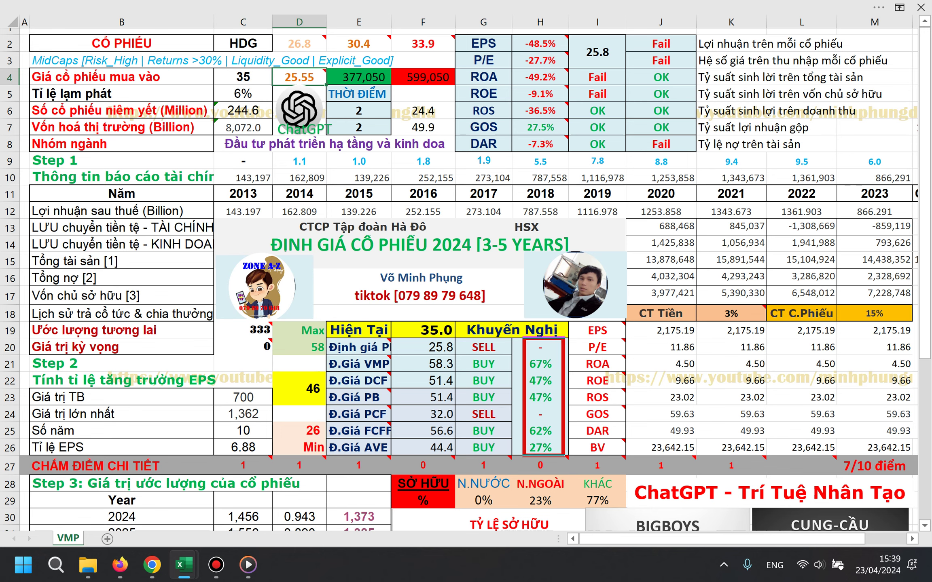
# Try a 40 buy price, box H20:H26 in red, then clear the box
pyautogui.click(243, 77)
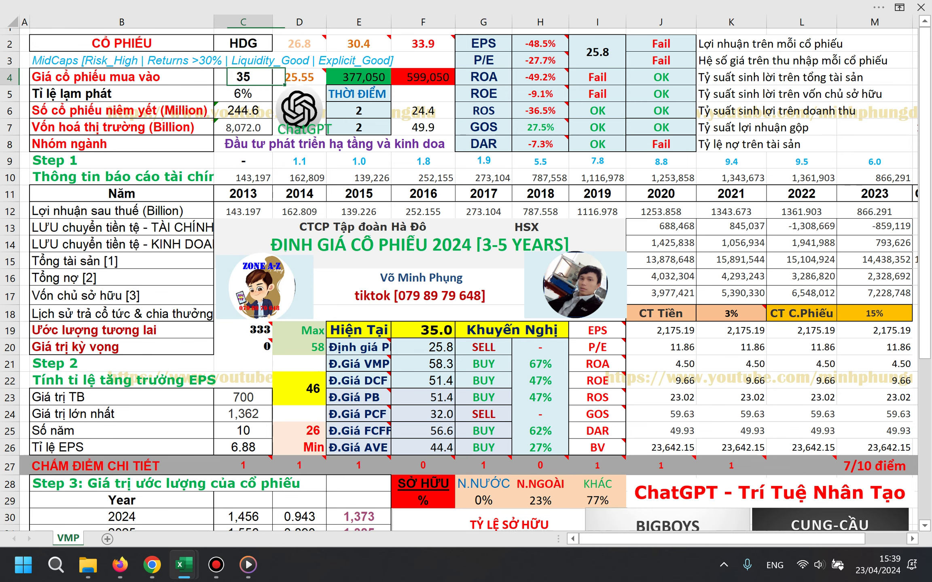
pyautogui.write('40')
pyautogui.press('Tab')
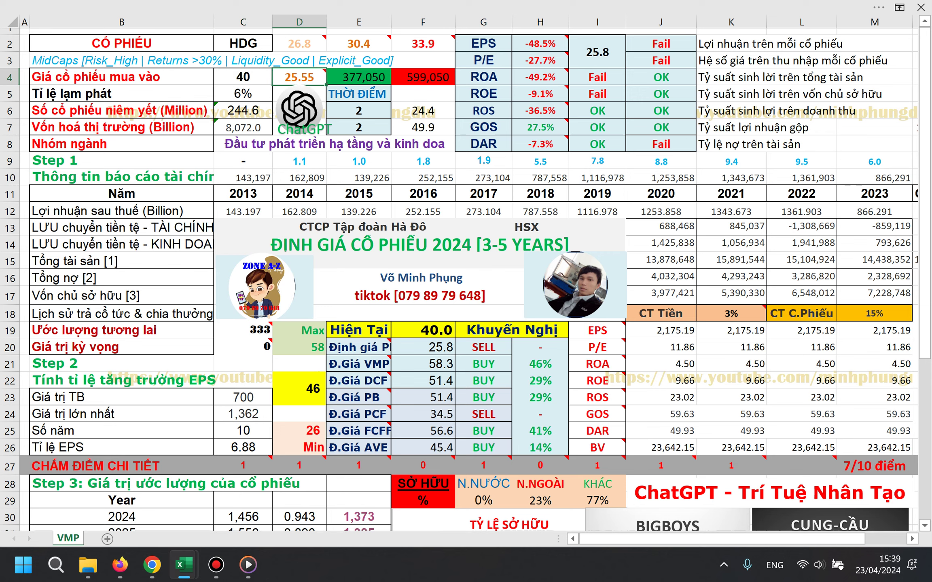
pyautogui.moveTo(527, 339); pyautogui.dragTo(554, 456)
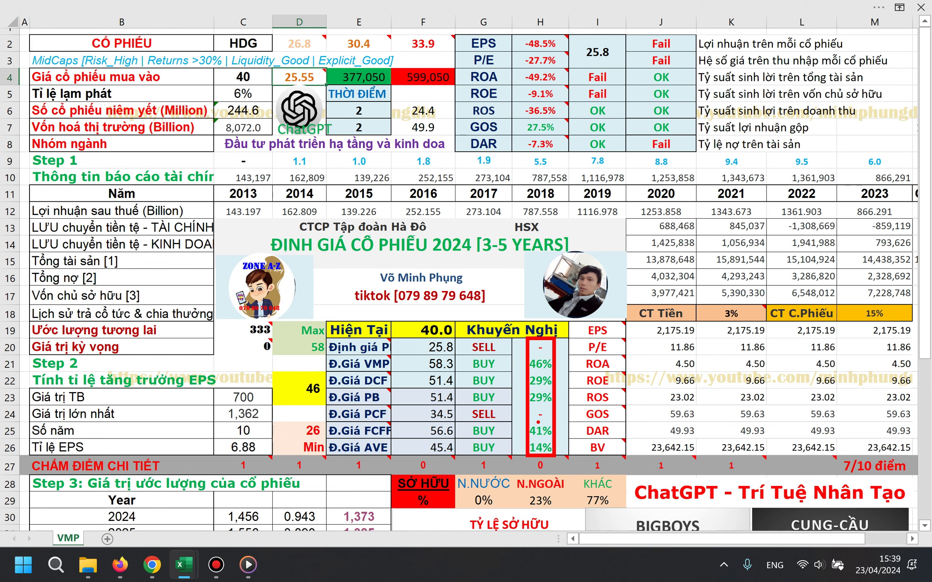
pyautogui.press('Escape')
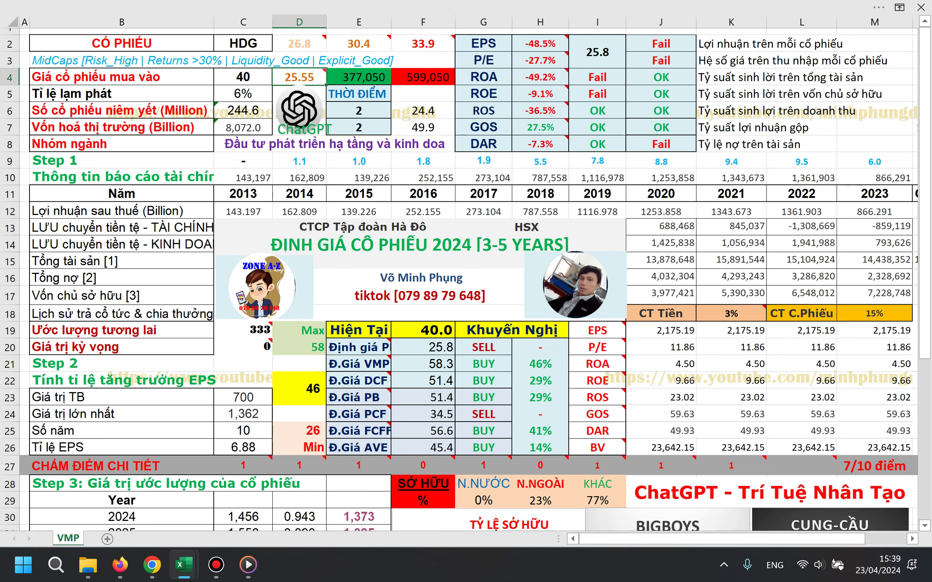
# Restore the buy price in C4 to 25
pyautogui.click(243, 77)
pyautogui.write('25')
pyautogui.press('Return')
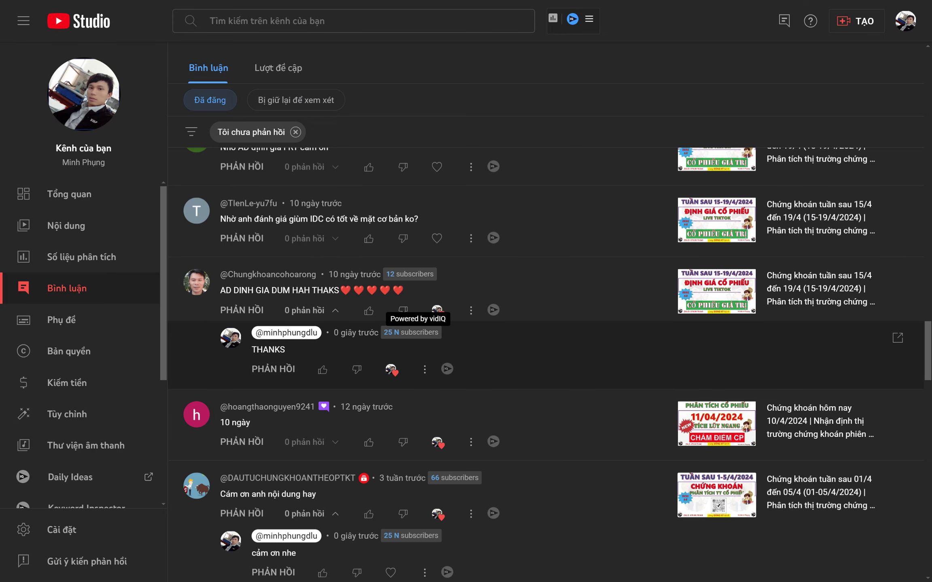
# Heart the comment asking to value IDC, reply 'CẢM ƠN', then switch to Excel
pyautogui.scroll(2, 437, 324)
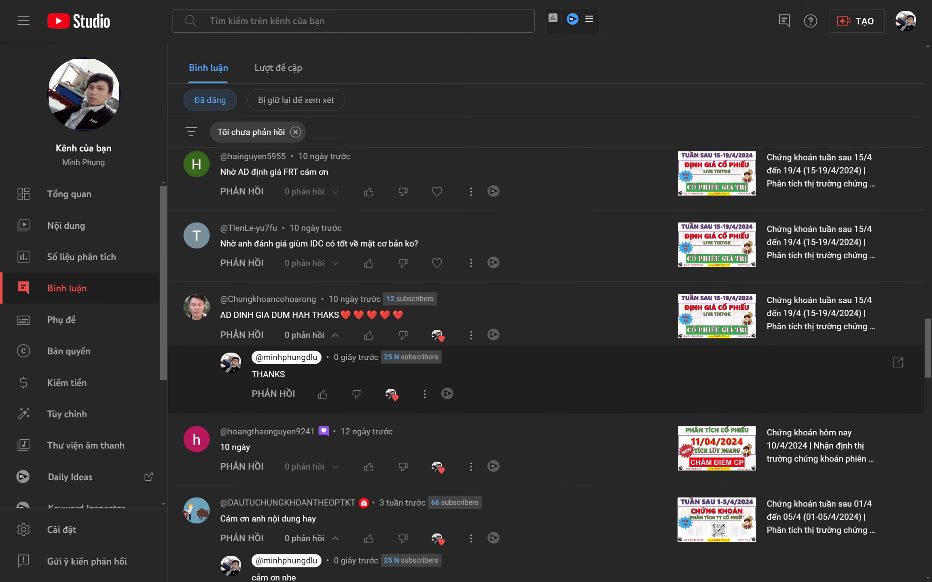
pyautogui.moveTo(226, 291); pyautogui.dragTo(252, 292)
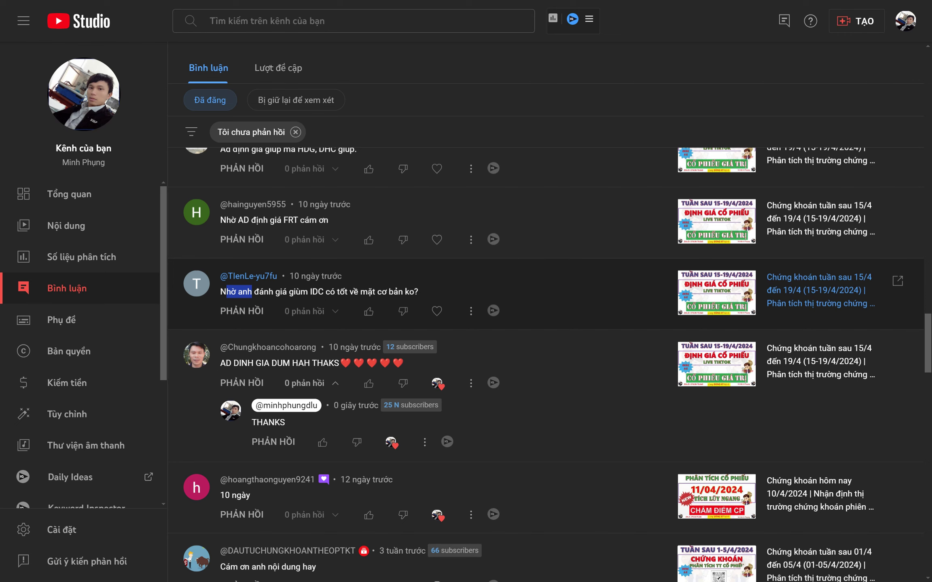
pyautogui.click(437, 311)
pyautogui.click(242, 311)
pyautogui.write('CẢM ƠN')
pyautogui.press('Return')
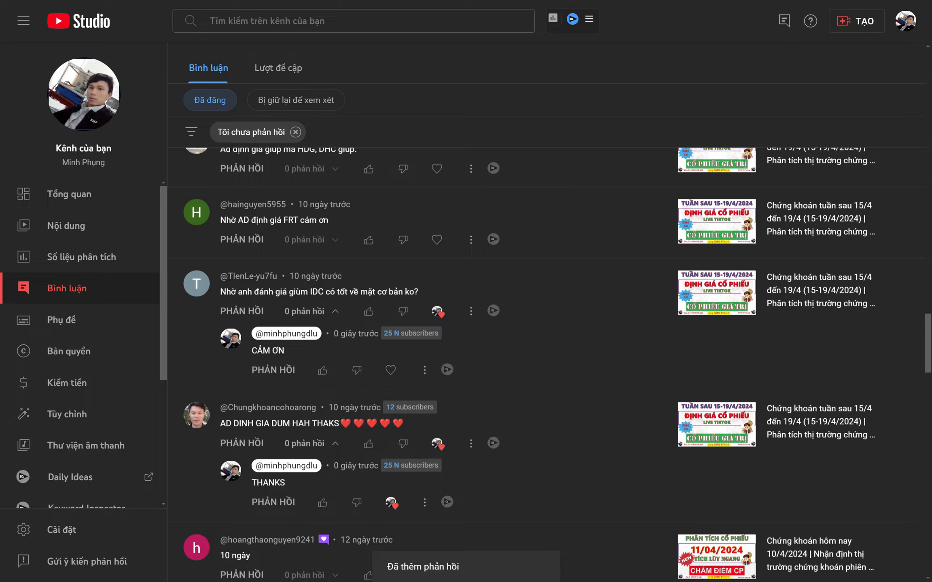
pyautogui.hotkey('alt', 'Tab')
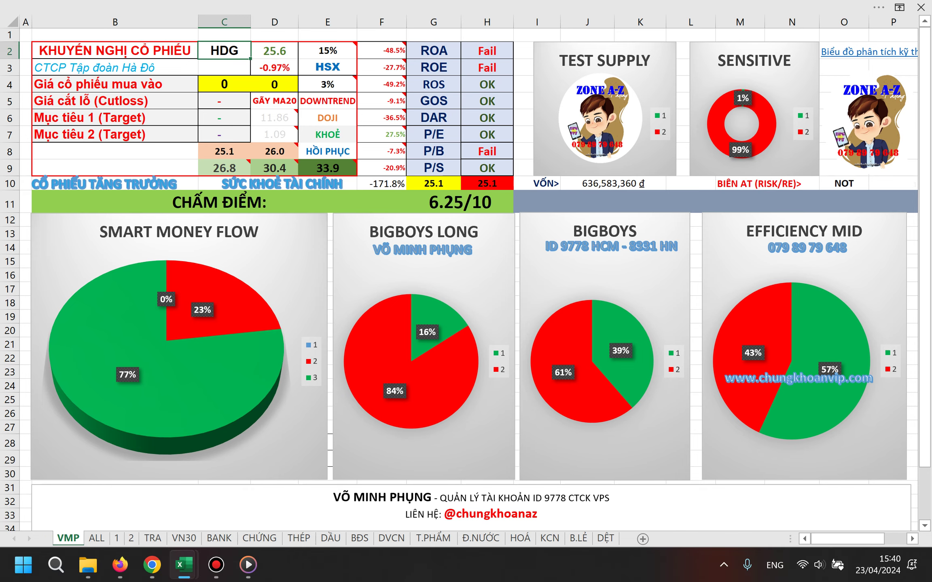
# Enter IDC as the dashboard stock code, then return to the YouTube Studio comments
pyautogui.write('IDC')
pyautogui.press('Tab')
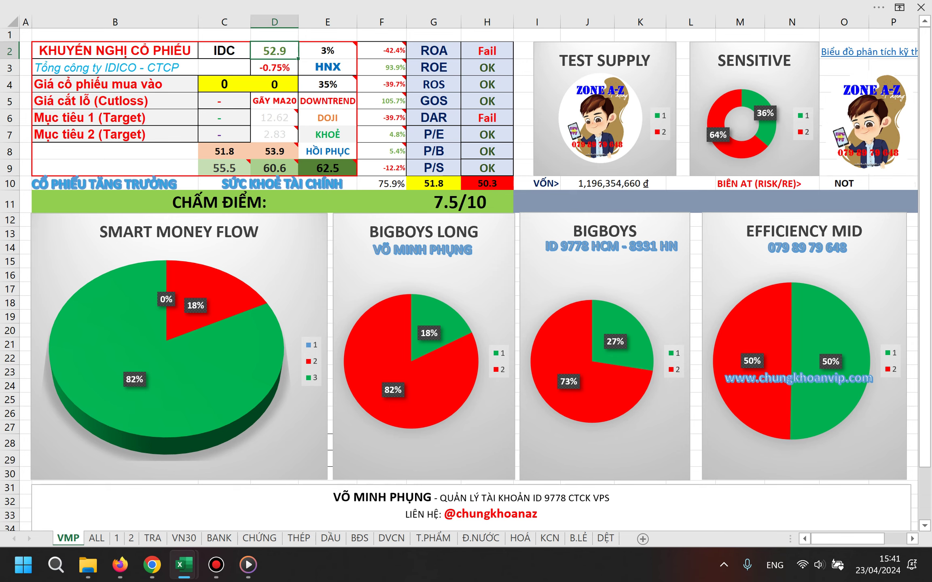
pyautogui.hotkey('alt', 'Tab')
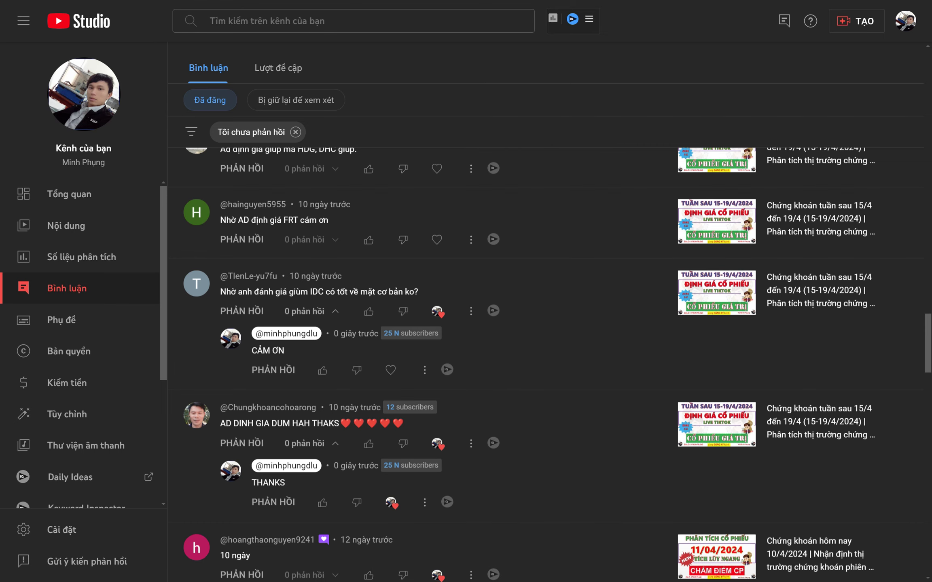
# Back in FireAnt, load the IDC chart through the symbol search
pyautogui.hotkey('alt', 'Tab')
pyautogui.write('IDC')
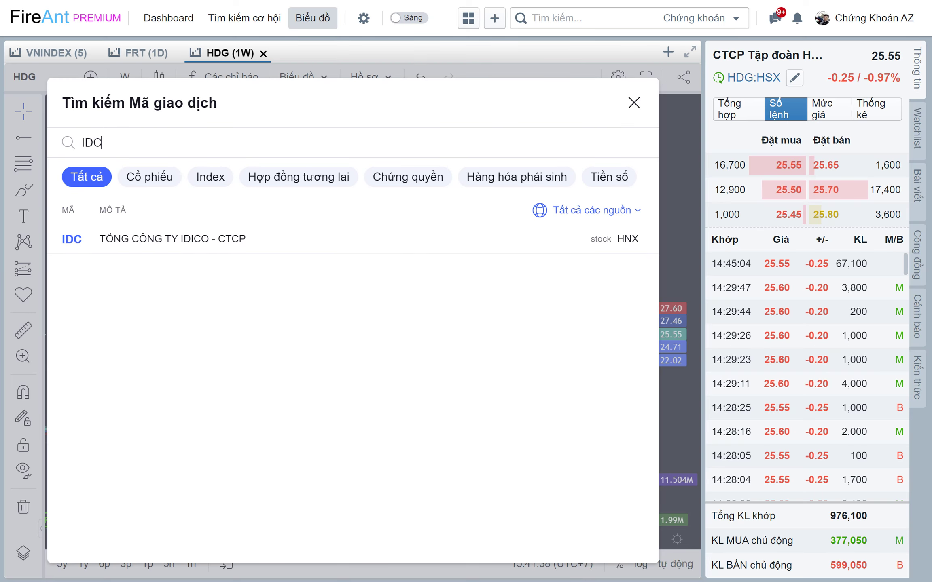
pyautogui.press('Return')
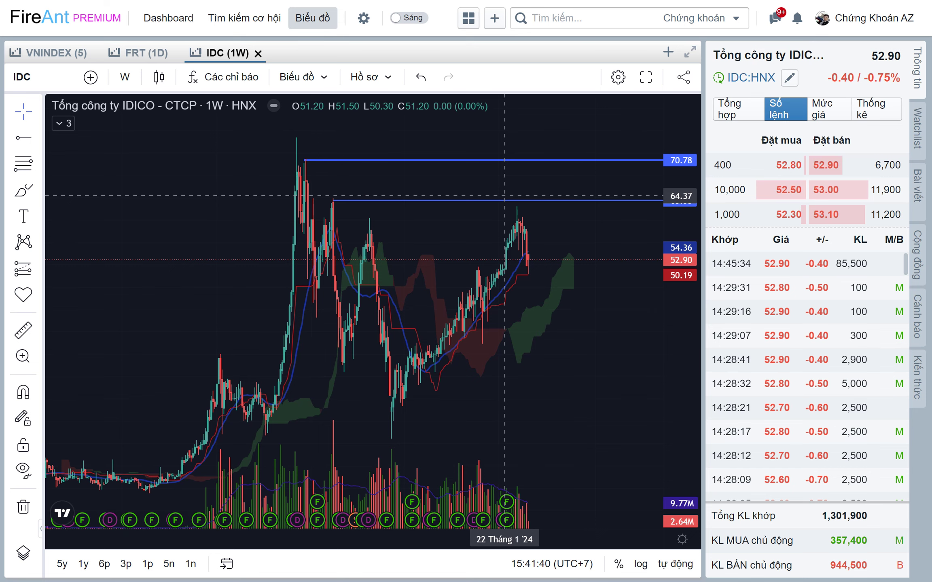
# Zoom and pan the IDC weekly chart to compare history with the 70.78 and 63.55 levels
pyautogui.scroll(-5, 611, 352)
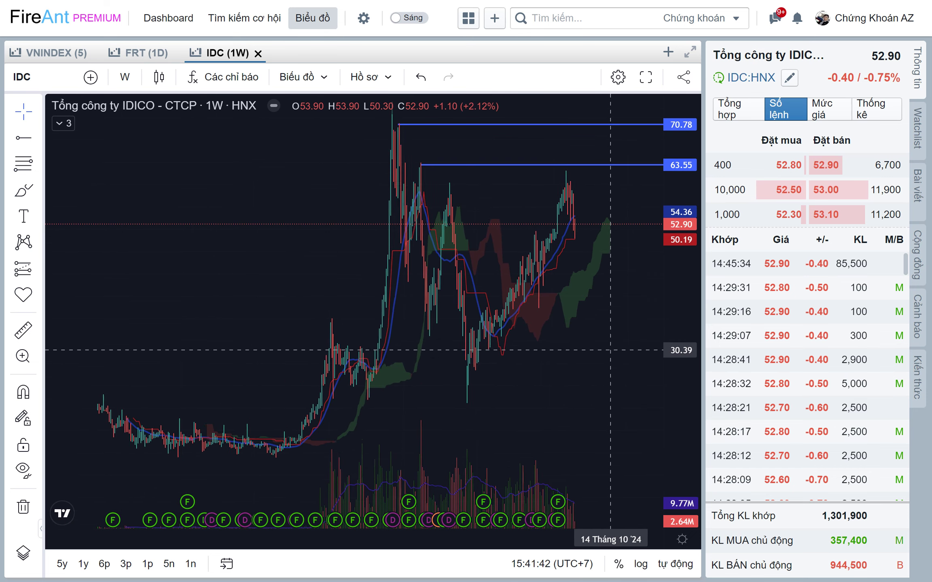
pyautogui.scroll(-1, 611, 352)
pyautogui.scroll(-1, 611, 352)
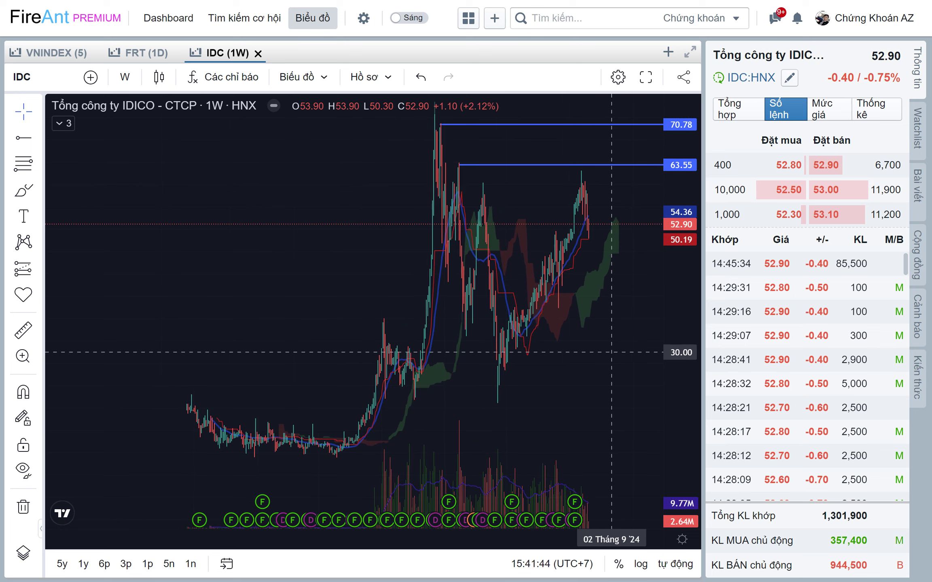
pyautogui.scroll(-2, 611, 352)
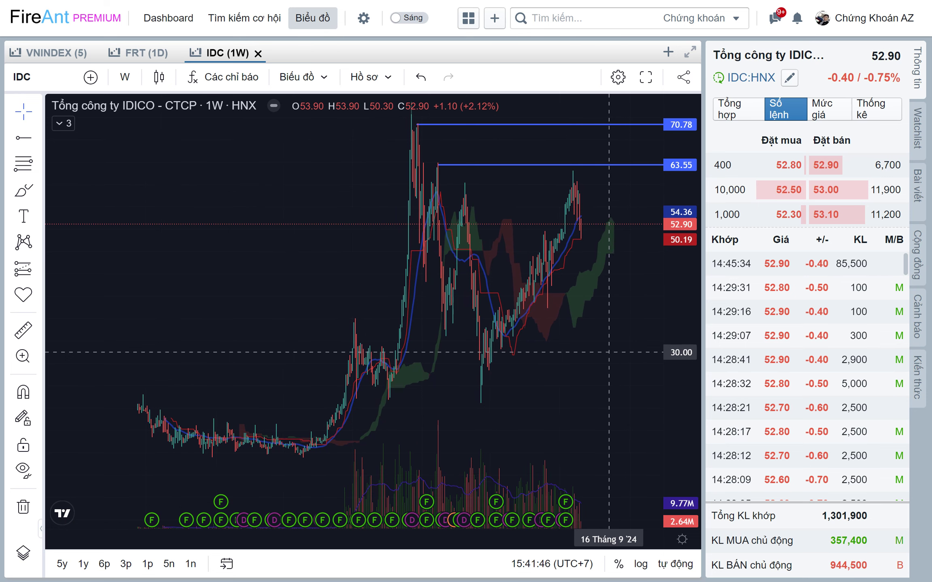
pyautogui.hscroll(-2, 602, 355)
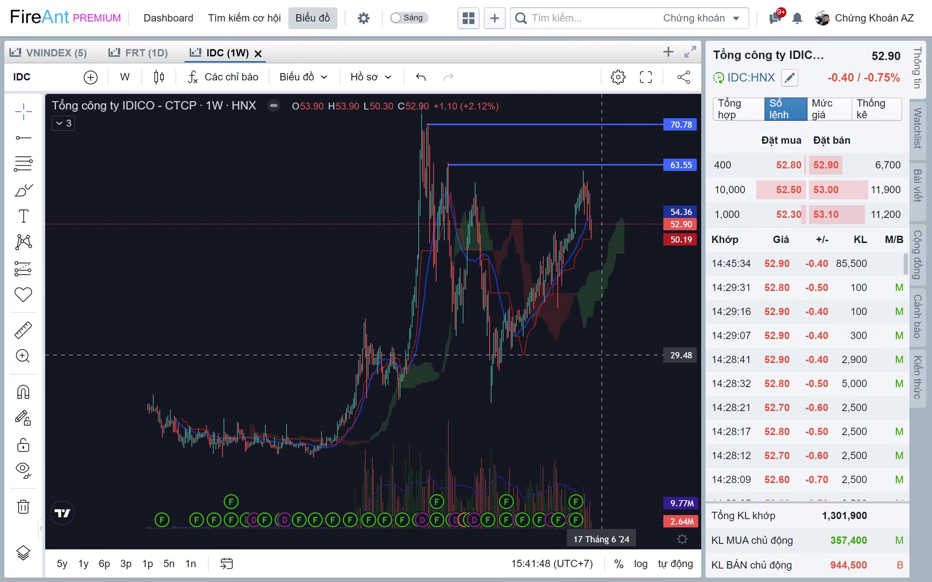
pyautogui.scroll(-1, 601, 355)
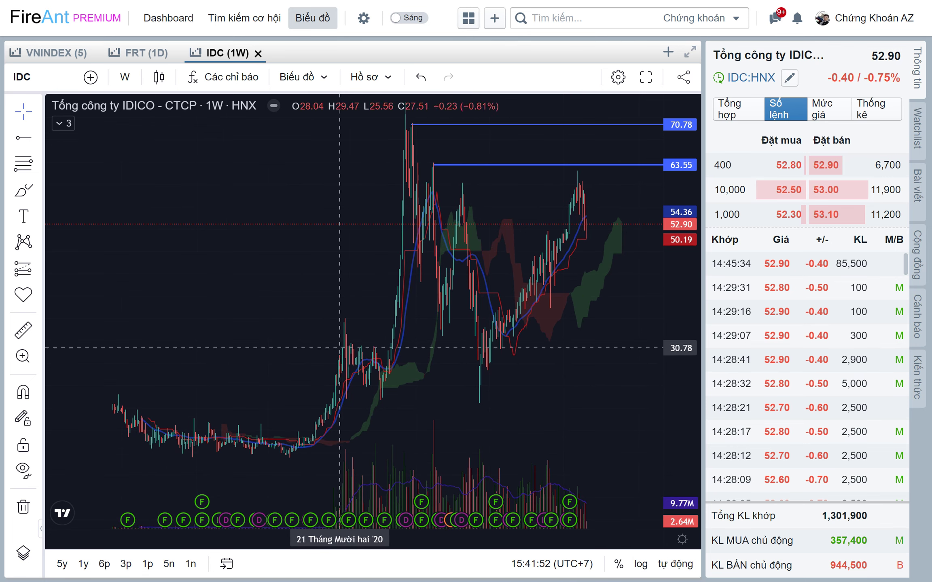
pyautogui.scroll(1, 424, 291)
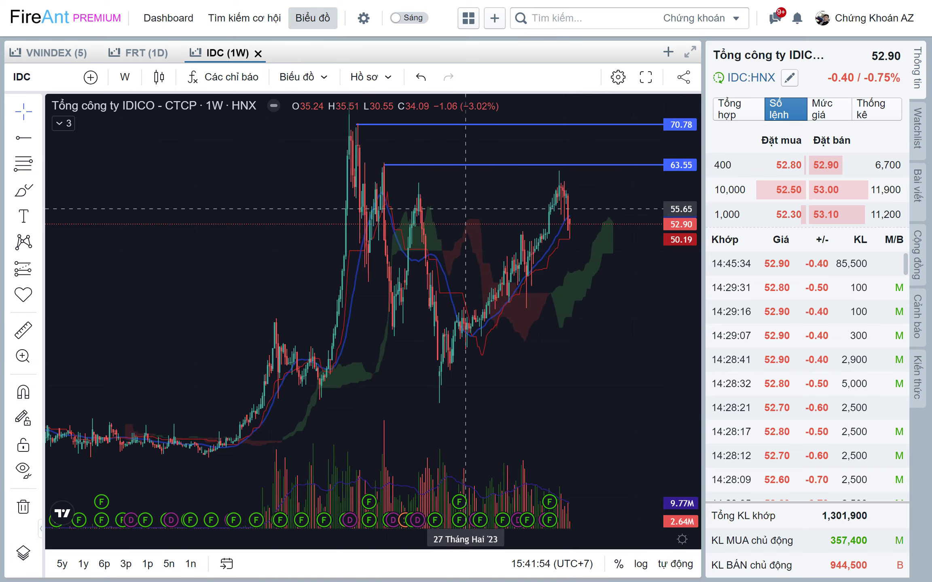
pyautogui.scroll(1, 486, 218)
pyautogui.scroll(1, 503, 210)
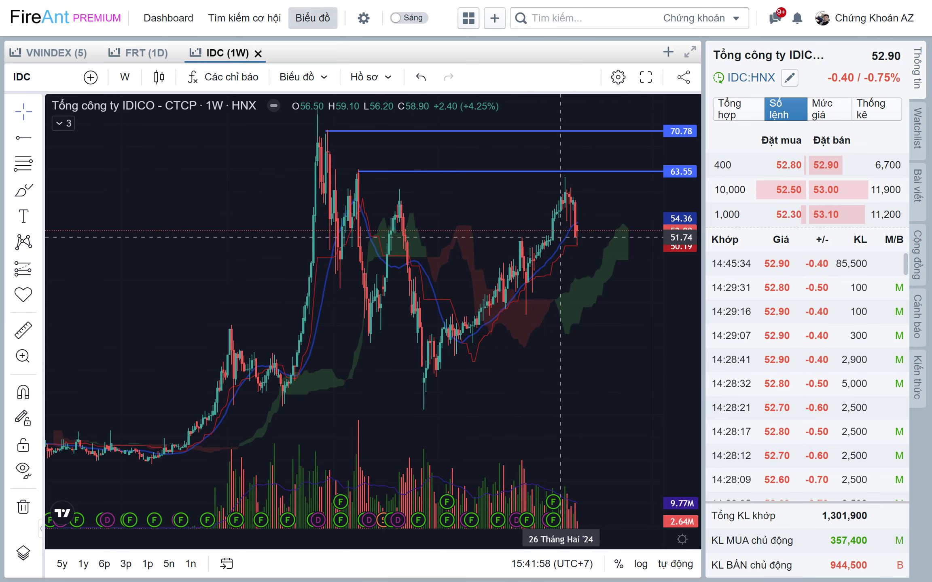
pyautogui.scroll(1, 599, 299)
pyautogui.scroll(1, 574, 323)
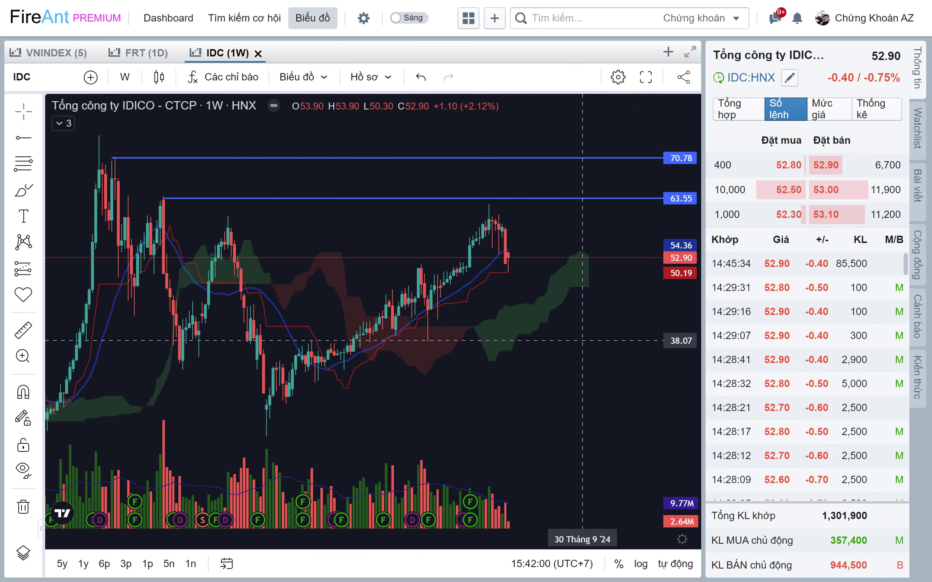
pyautogui.scroll(1, 569, 342)
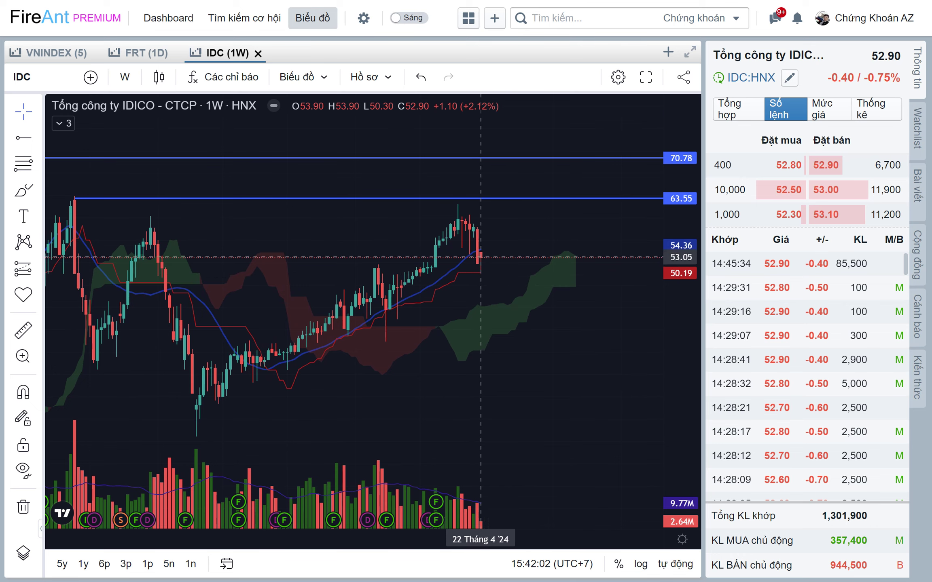
pyautogui.scroll(-1, 485, 315)
pyautogui.scroll(-1, 486, 316)
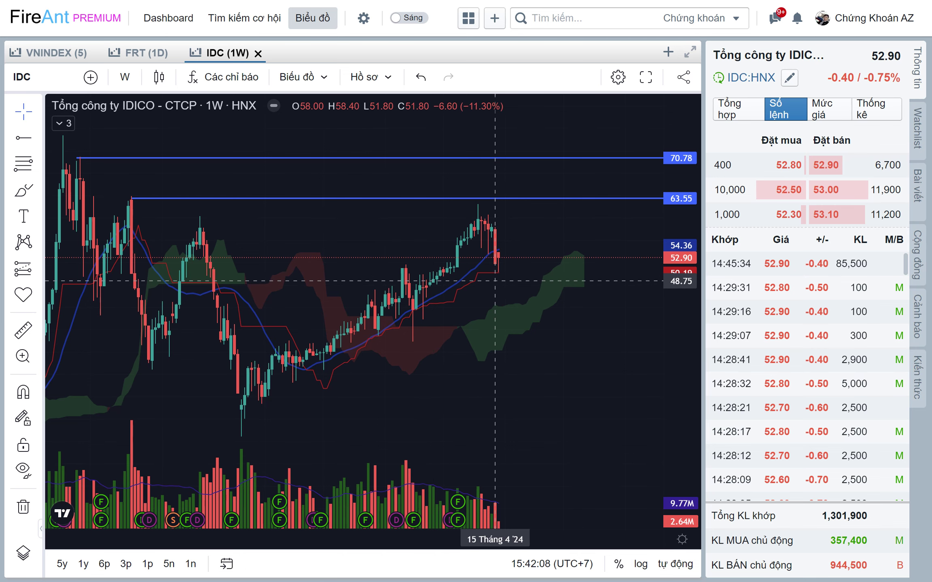
pyautogui.scroll(-1, 495, 281)
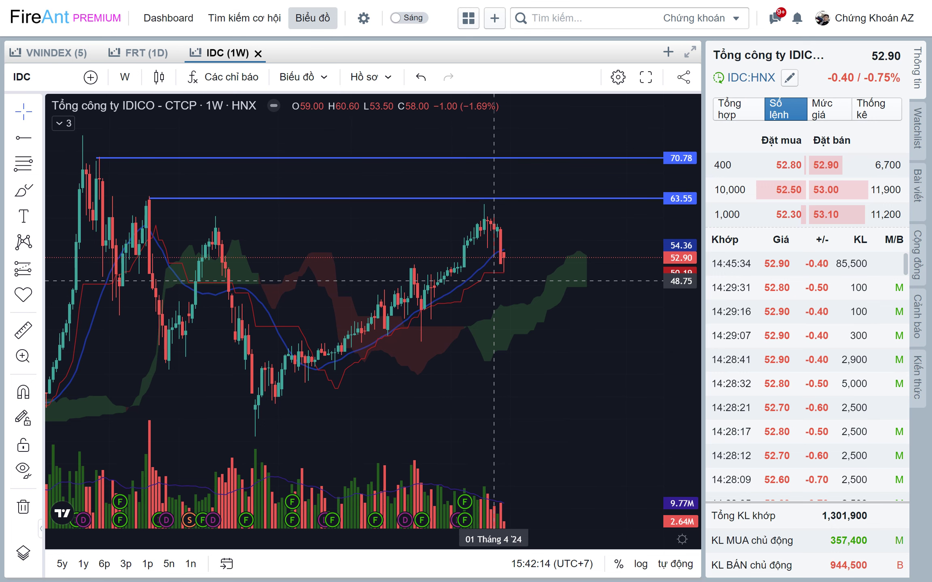
pyautogui.scroll(-1, 494, 280)
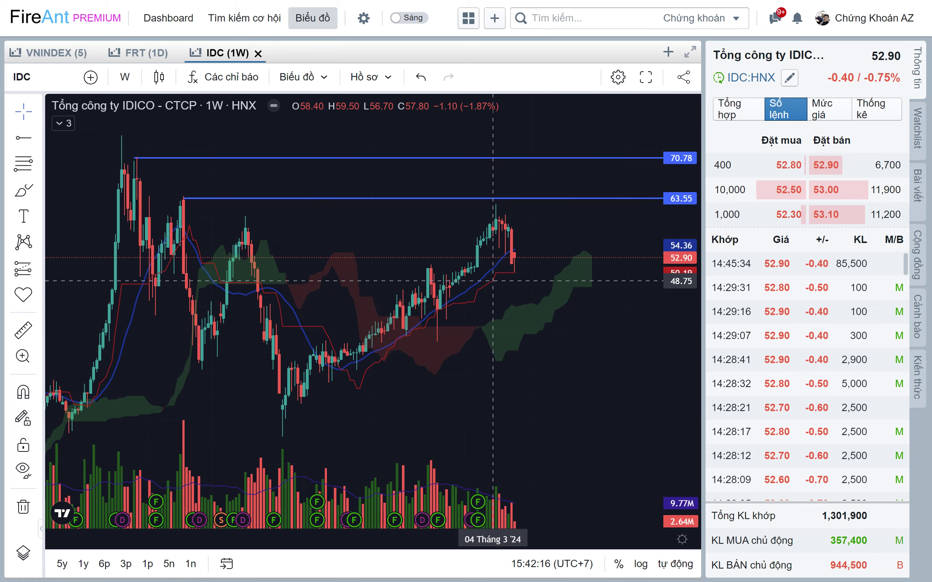
pyautogui.scroll(-2, 445, 300)
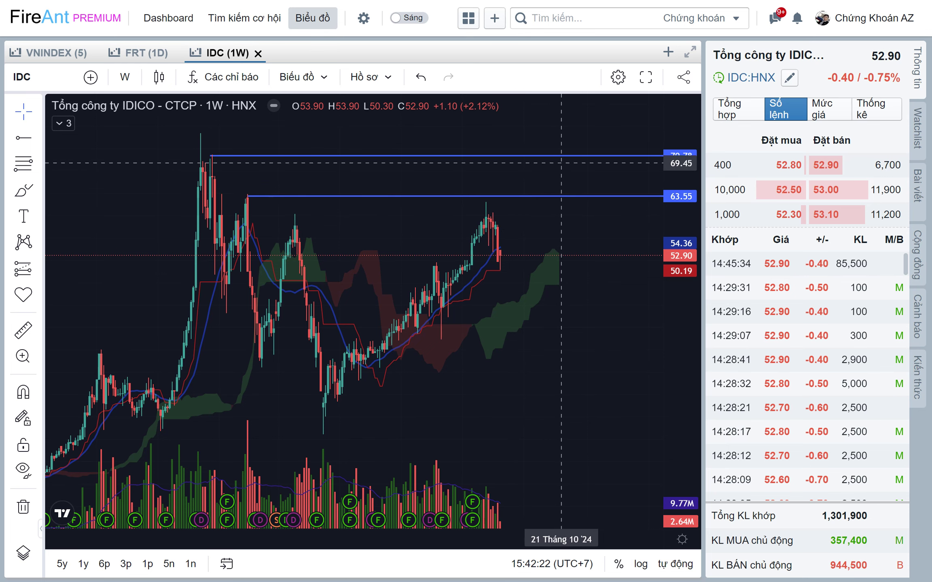
pyautogui.scroll(-1, 548, 156)
pyautogui.scroll(-1, 541, 160)
pyautogui.scroll(-1, 534, 164)
pyautogui.moveTo(525, 334); pyautogui.dragTo(534, 334)
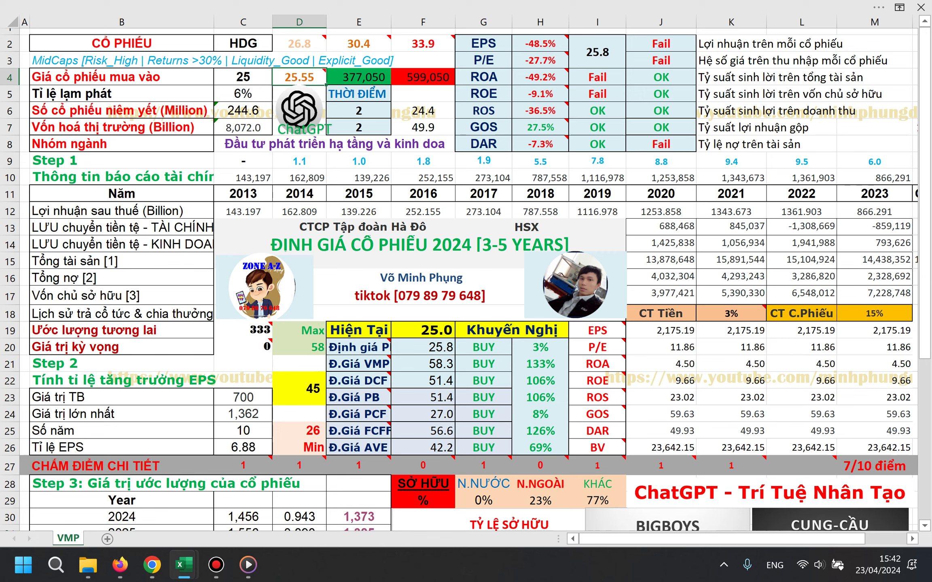
# Set the valuation sheet to IDC with a purchase price of 53
pyautogui.click(243, 43)
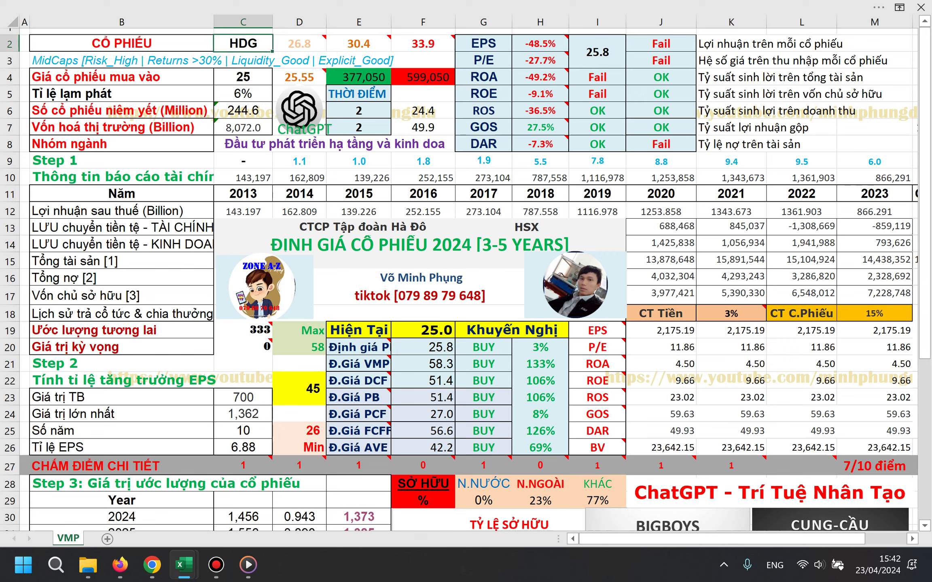
pyautogui.write('IDC')
pyautogui.press('Tab')
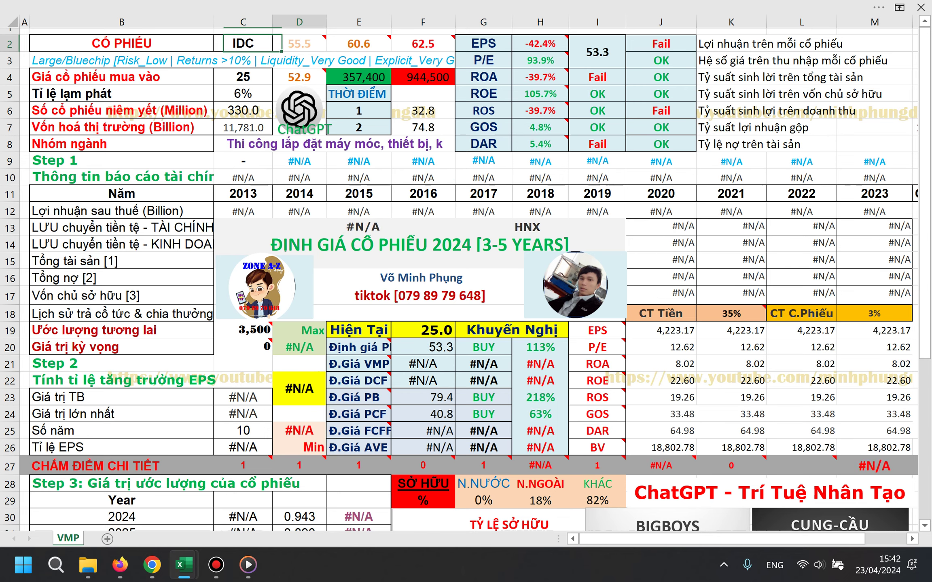
pyautogui.press('Return')
pyautogui.press('Return')
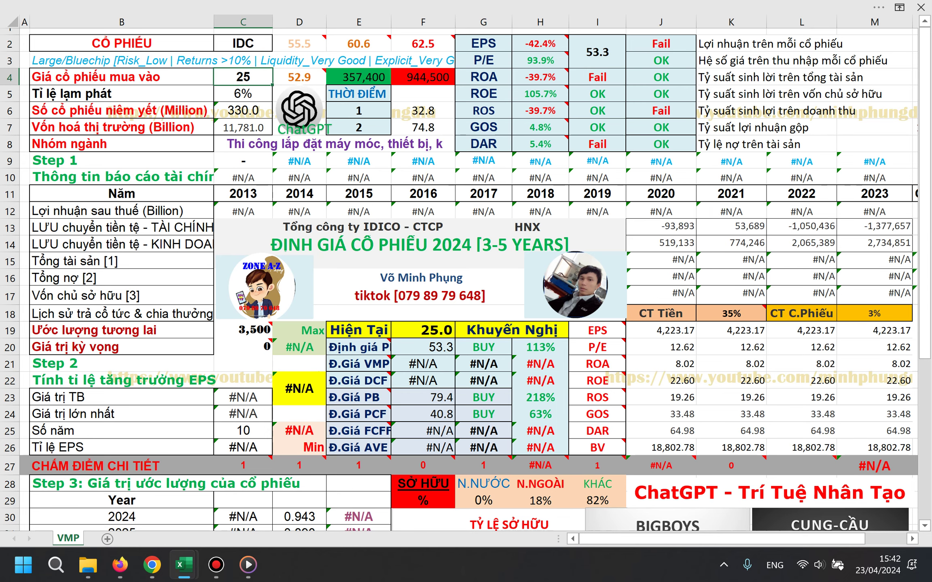
pyautogui.write('52')
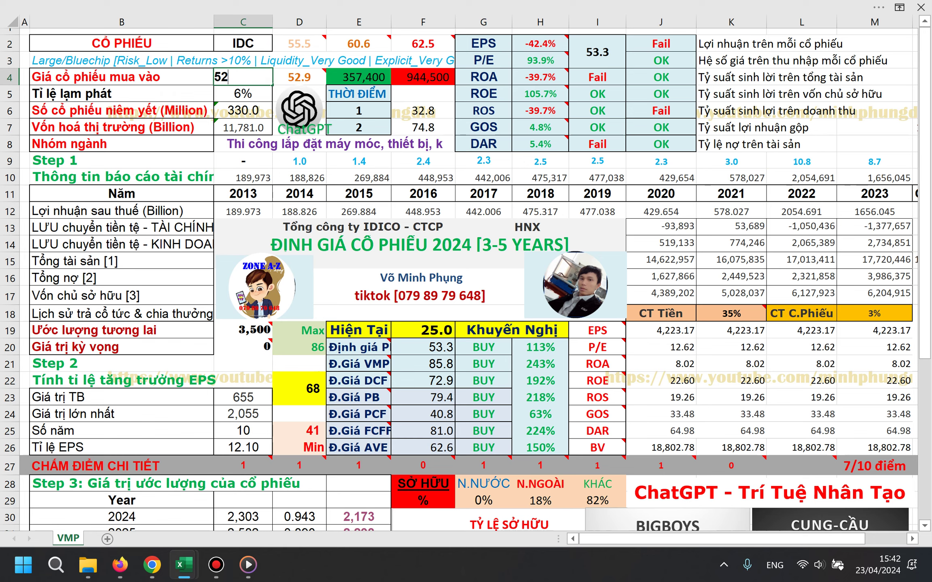
pyautogui.press('BackSpace')
pyautogui.write('3')
pyautogui.click(299, 77)
pyautogui.click(243, 77)
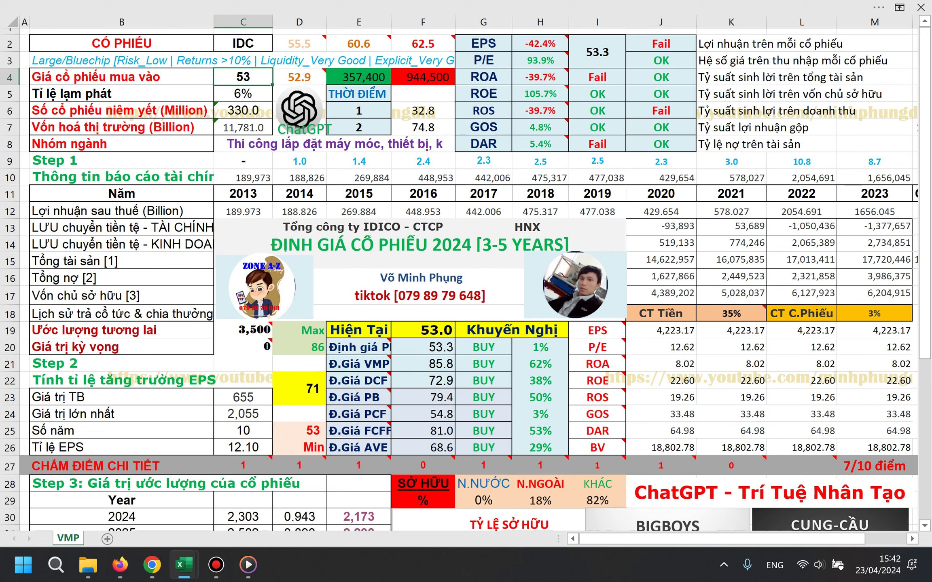
# Circle the 53 Min and yellow 71 values in column D, then return to FireAnt
pyautogui.moveTo(316, 416)
pyautogui.mouseDown()
pyautogui.moveTo(297, 431)
pyautogui.moveTo(323, 459)
pyautogui.moveTo(315, 418)
pyautogui.mouseUp()
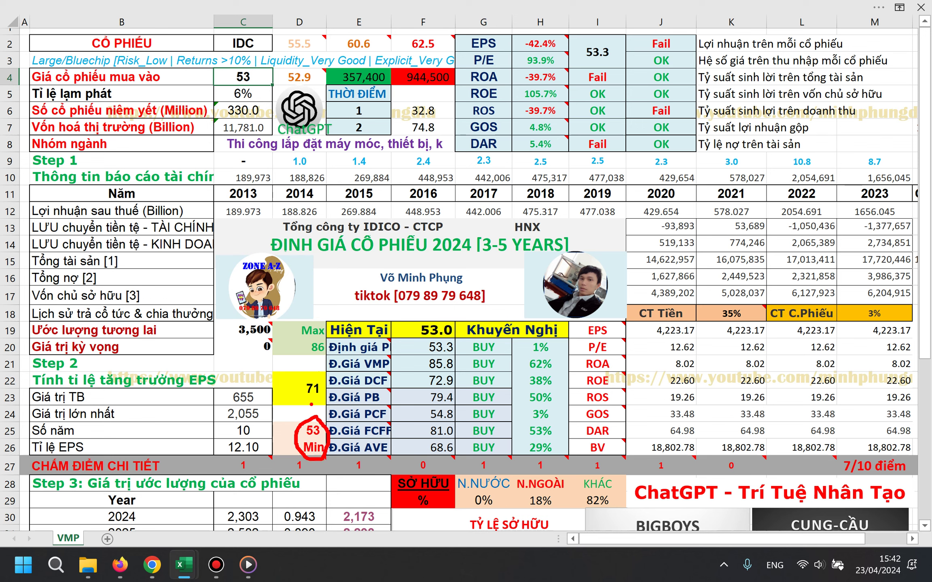
pyautogui.moveTo(323, 377)
pyautogui.mouseDown()
pyautogui.moveTo(296, 380)
pyautogui.moveTo(297, 403)
pyautogui.moveTo(324, 379)
pyautogui.mouseUp()
pyautogui.hotkey('alt', 'Tab')
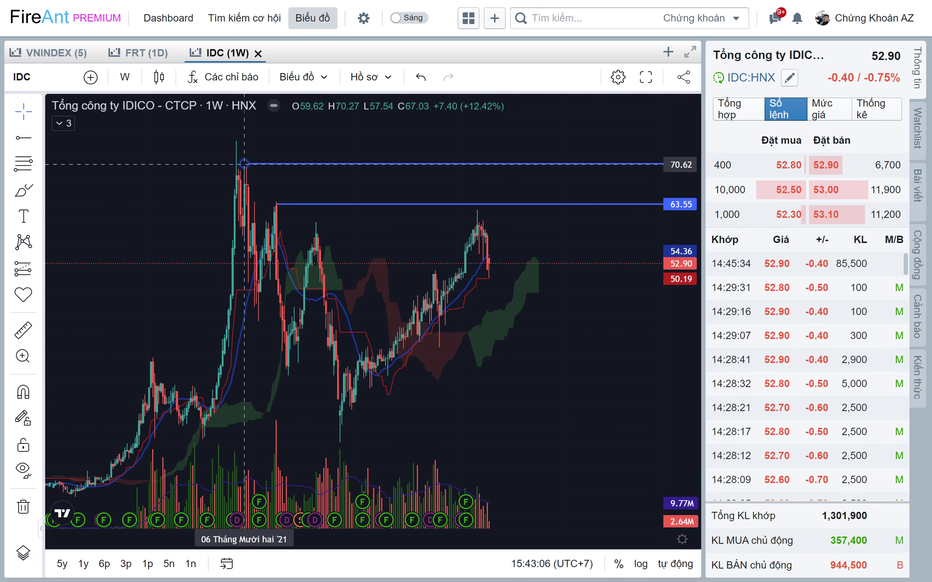
# Return to the IDC weekly chart, zoom in on the recent candles, and pick the horizontal ray tool
pyautogui.hotkey('alt', 'Tab')
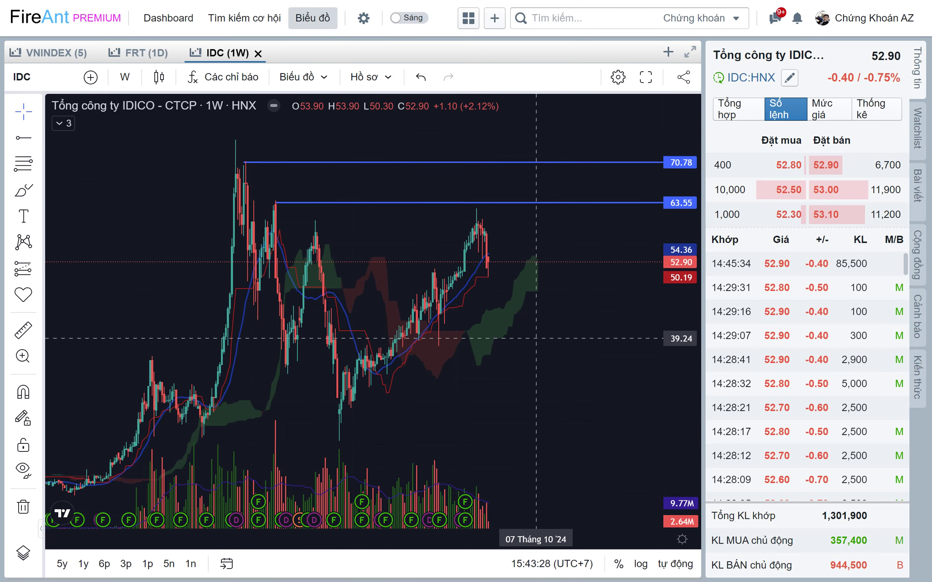
pyautogui.scroll(1, 525, 340)
pyautogui.scroll(1, 520, 338)
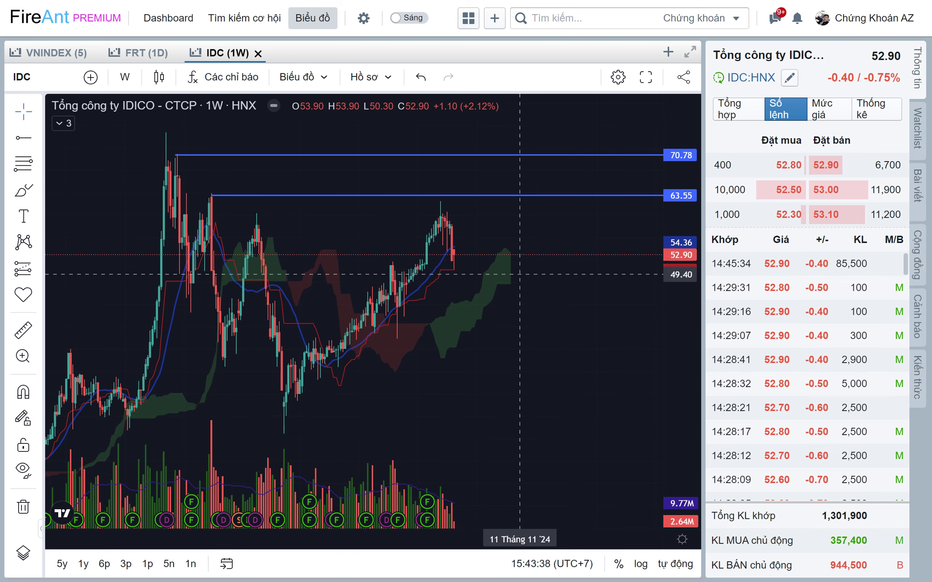
pyautogui.hscroll(-3, 561, 194)
pyautogui.scroll(3, 539, 319)
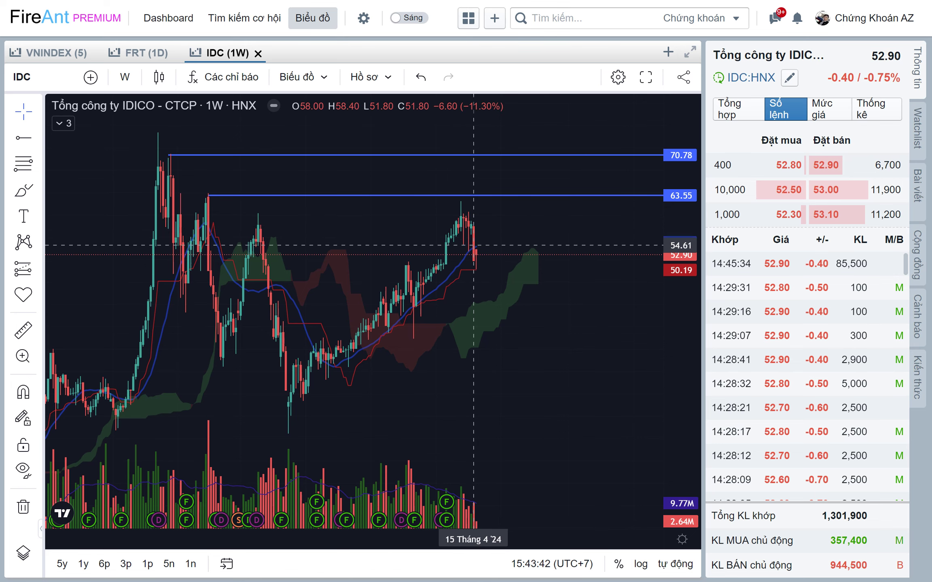
pyautogui.hscroll(1, 479, 295)
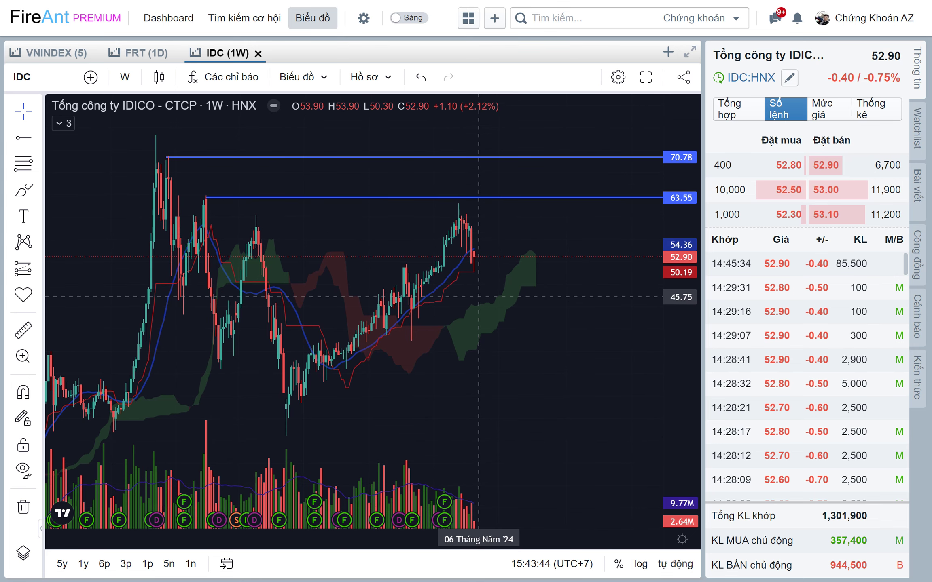
pyautogui.scroll(-1, 481, 303)
pyautogui.scroll(-1, 492, 319)
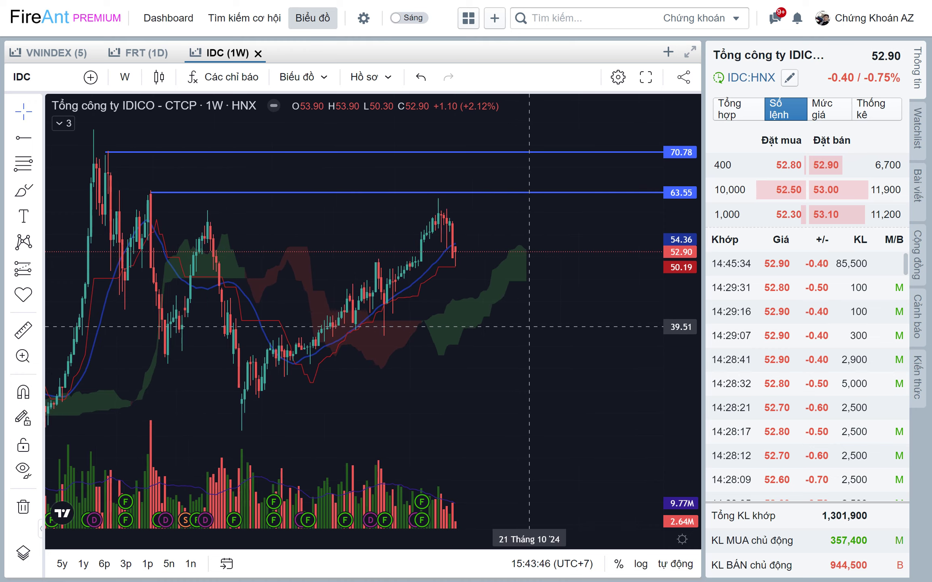
pyautogui.scroll(1, 492, 319)
pyautogui.scroll(1, 491, 324)
pyautogui.click(24, 138)
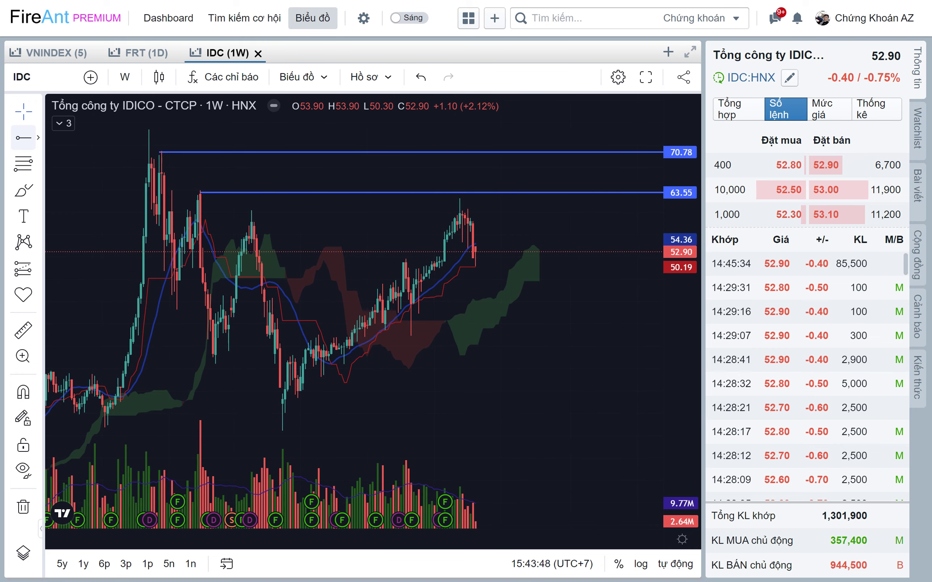
# Place horizontal levels at 50.18 and 42.11, and sketch a red dip-then-rise arrow above 63.55
pyautogui.click(465, 267)
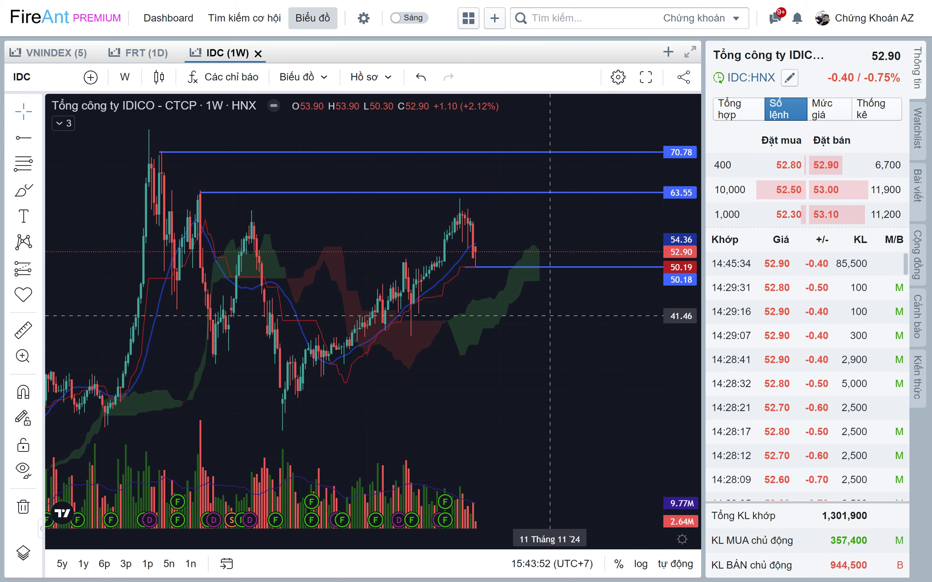
pyautogui.hscroll(1, 542, 326)
pyautogui.click(24, 138)
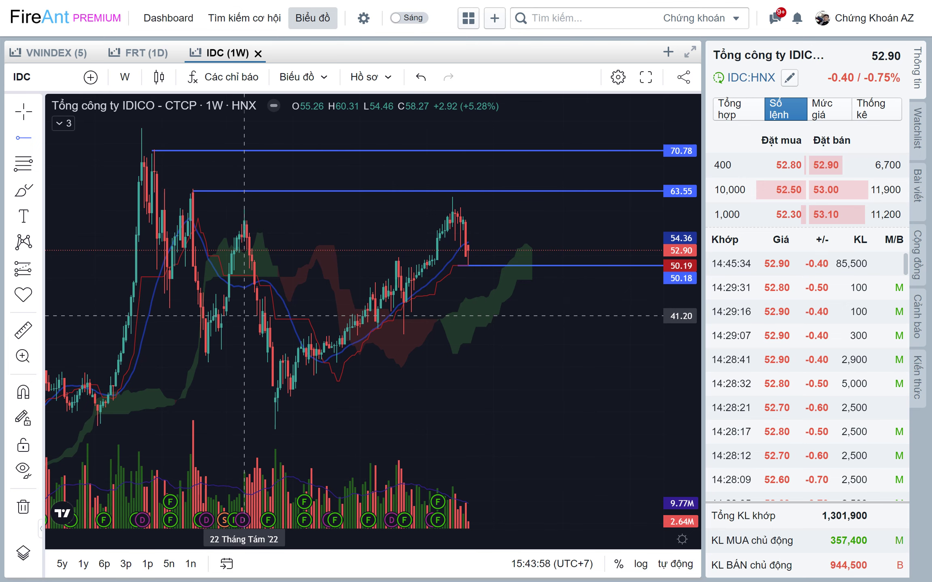
pyautogui.click(381, 310)
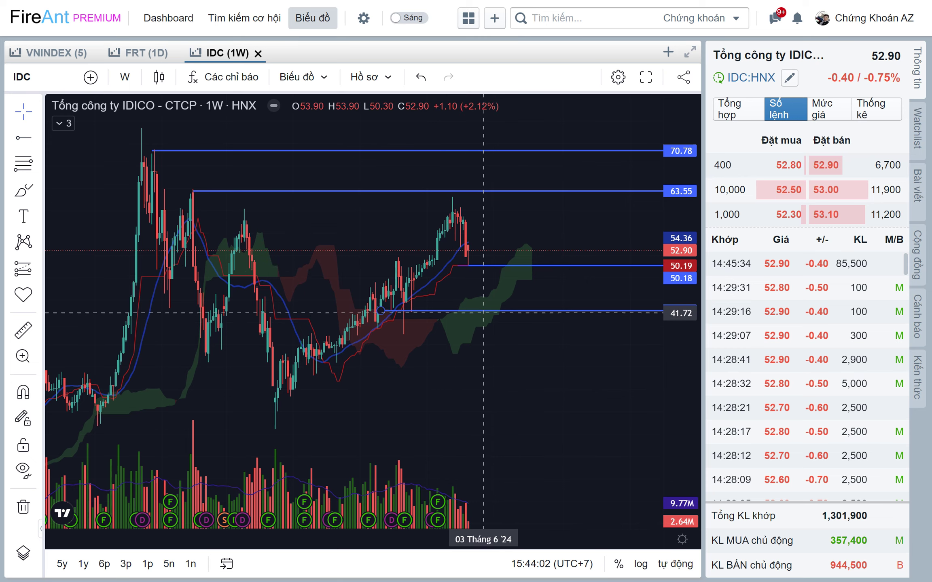
pyautogui.moveTo(455, 212)
pyautogui.mouseDown()
pyautogui.moveTo(484, 297)
pyautogui.moveTo(526, 301)
pyautogui.moveTo(597, 177)
pyautogui.moveTo(602, 193)
pyautogui.mouseUp()
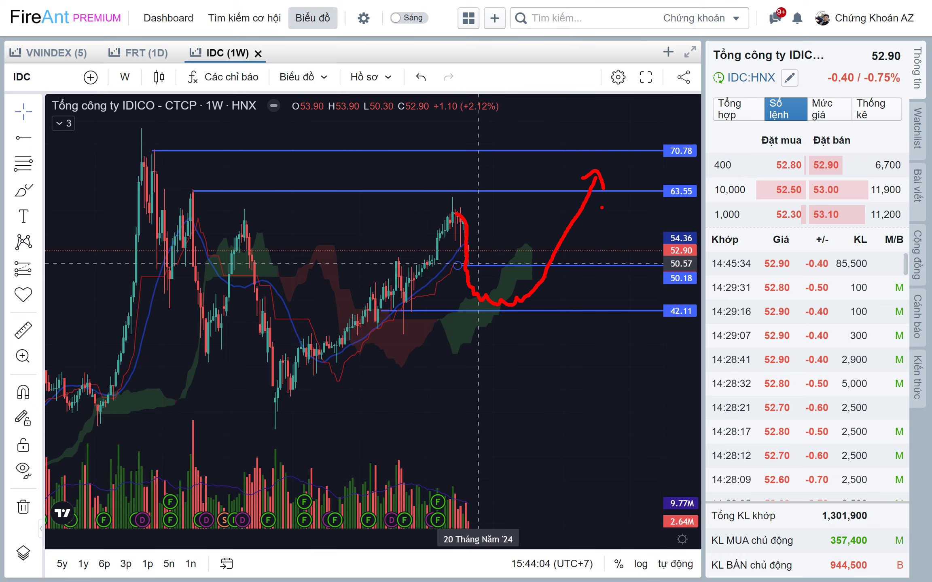
pyautogui.scroll(-2, 478, 263)
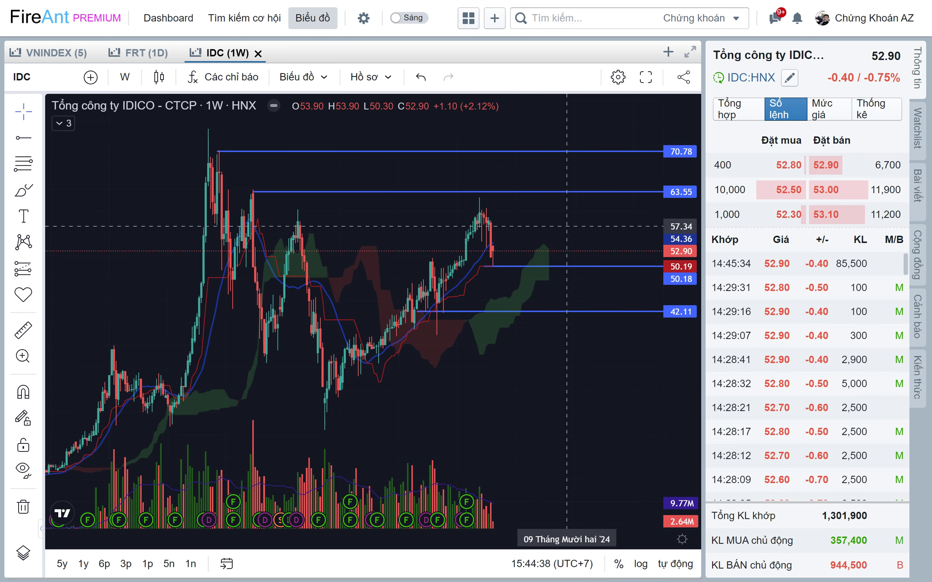
# Load the FPT weekly chart and measure its latest rise of about 17.81%
pyautogui.write('FPT')
pyautogui.press('Return')
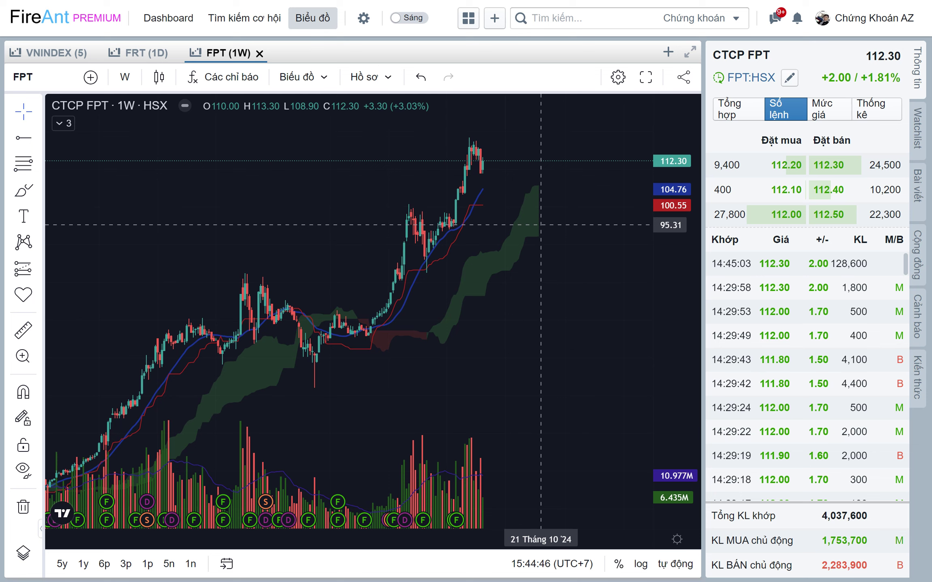
pyautogui.keyDown('shift'); pyautogui.click(540, 225); pyautogui.keyUp('shift')
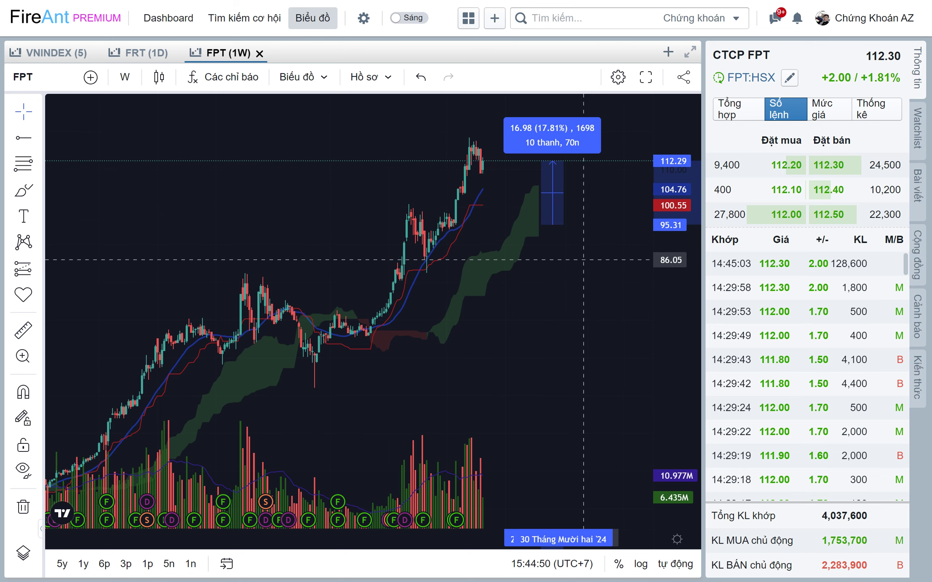
# Zoom out over FPT's long-term weekly history, then switch to the Excel valuation sheet
pyautogui.moveTo(583, 260); pyautogui.dragTo(579, 274)
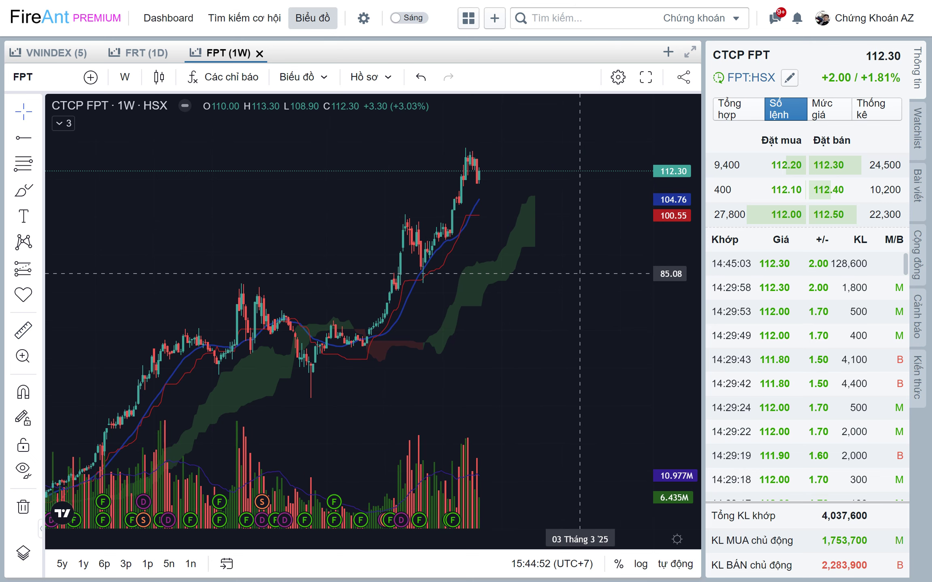
pyautogui.scroll(-1, 580, 272)
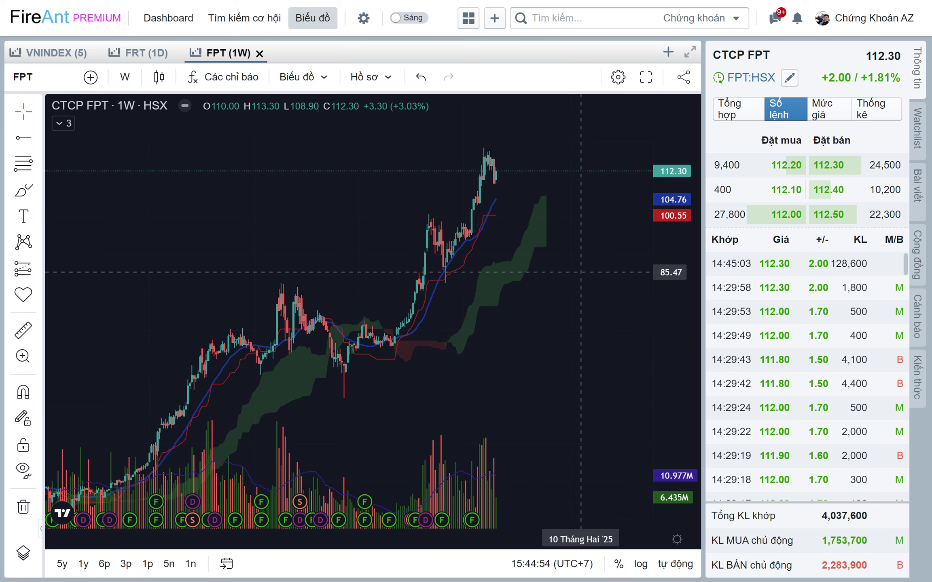
pyautogui.moveTo(580, 272); pyautogui.dragTo(592, 254)
pyautogui.scroll(-1, 593, 254)
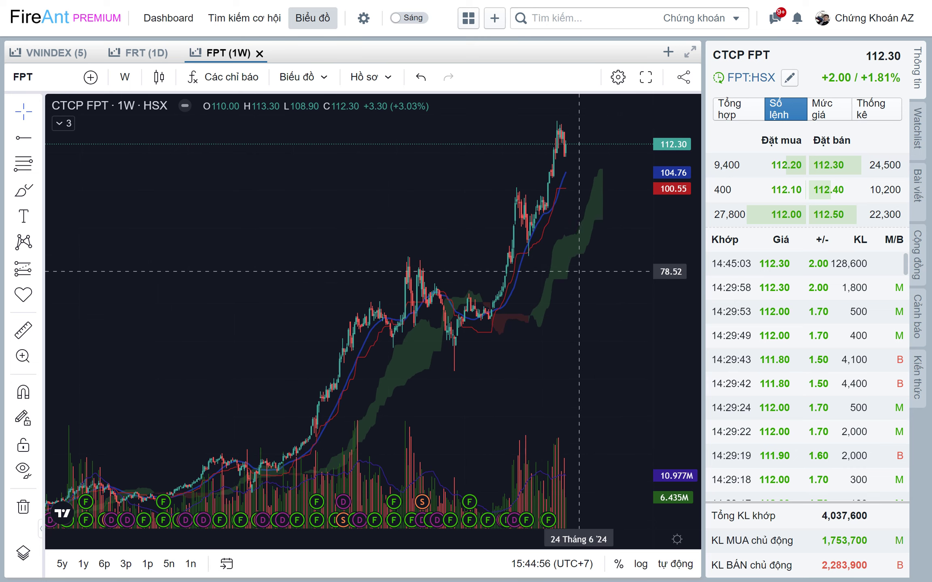
pyautogui.scroll(-1, 592, 255)
pyautogui.scroll(-1, 597, 359)
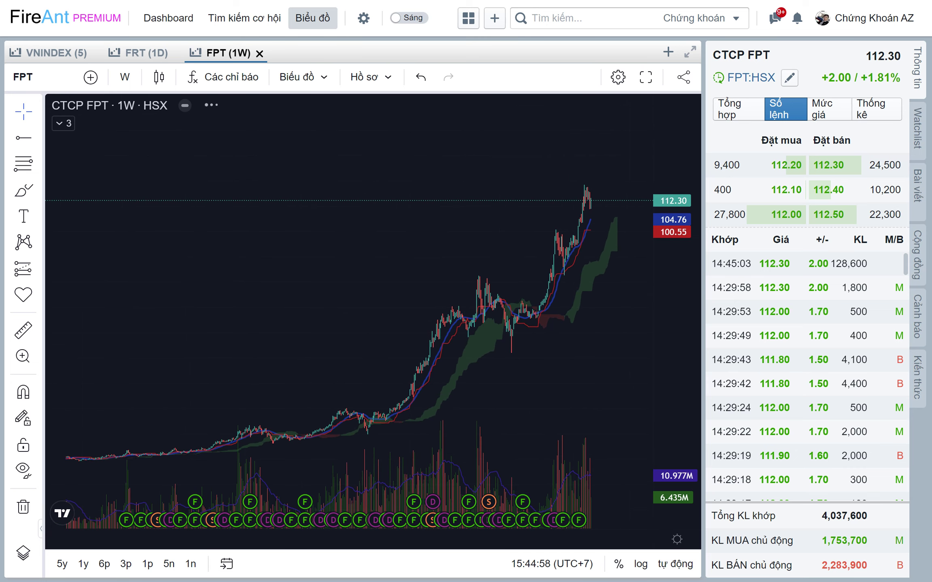
pyautogui.hotkey('alt', 'Tab')
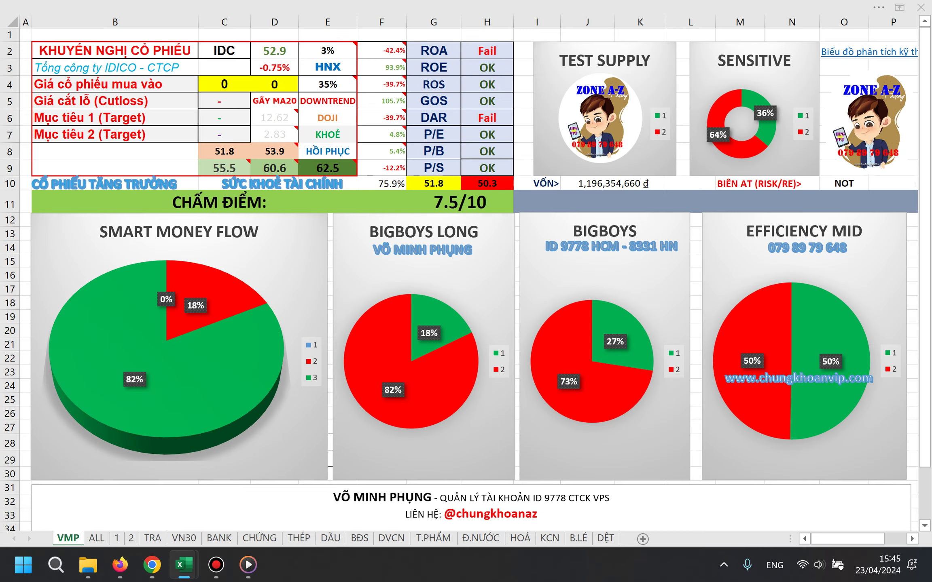
# Enter FPT as the stock code in C2 so the dashboard scores FPT 8.75/10
pyautogui.write('FPT')
pyautogui.press('Tab')
pyautogui.click(224, 50)
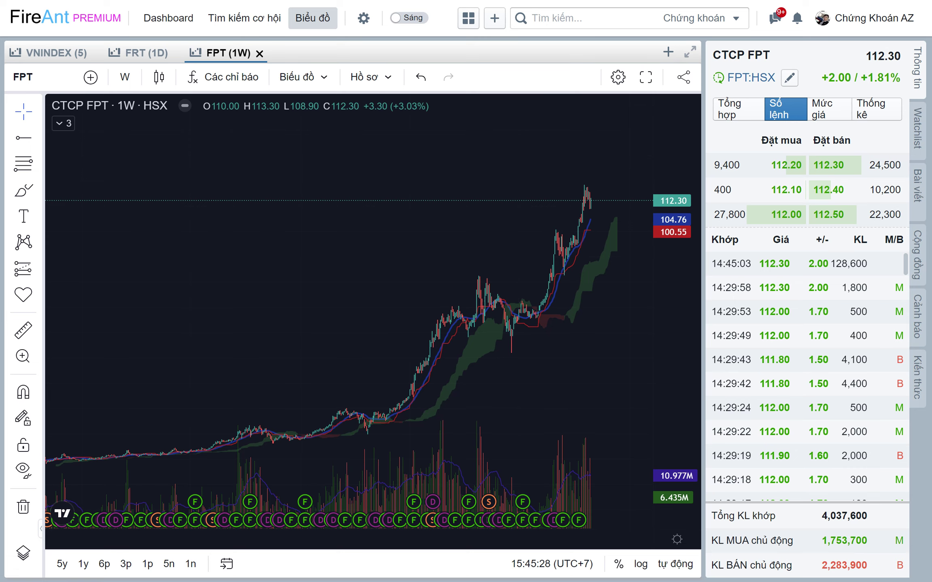
# Zoom in and measure the price change near FPT's latest weekly high
pyautogui.scroll(3, 474, 222)
pyautogui.scroll(3, 473, 224)
pyautogui.scroll(3, 472, 224)
pyautogui.scroll(1, 469, 213)
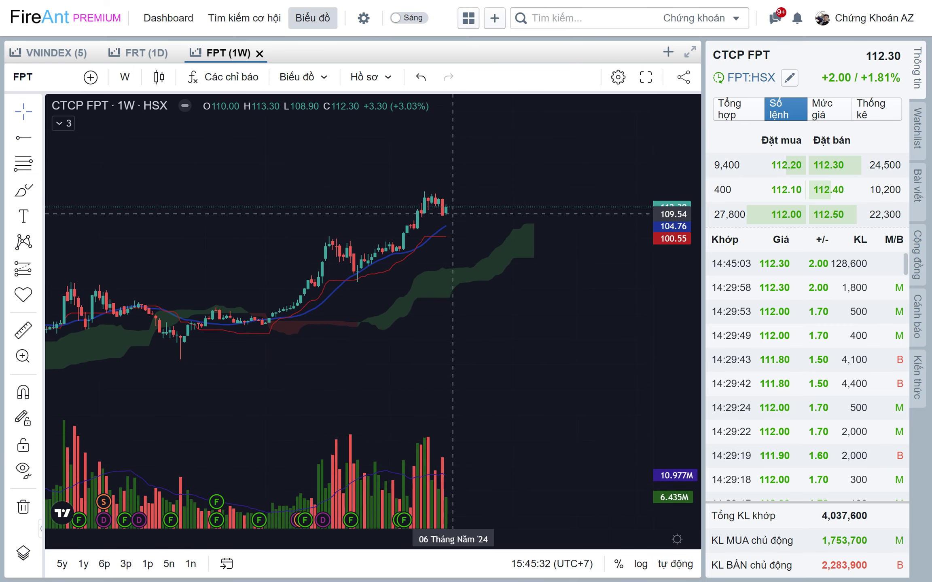
pyautogui.keyDown('shift'); pyautogui.click(460, 193); pyautogui.keyUp('shift')
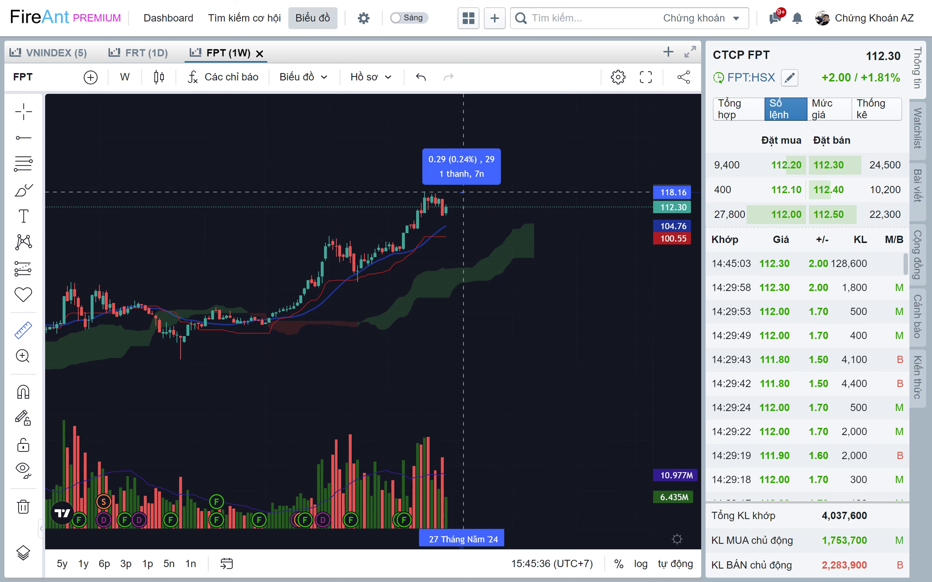
pyautogui.press('Escape')
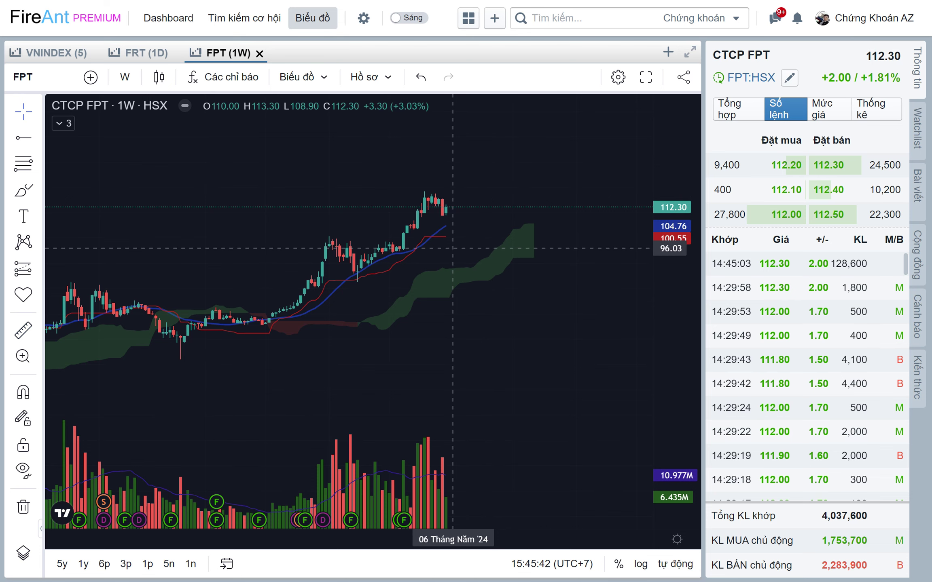
# Zoom out over FPT's full weekly history, then re-center the chart on recent weeks
pyautogui.scroll(-2, 453, 248)
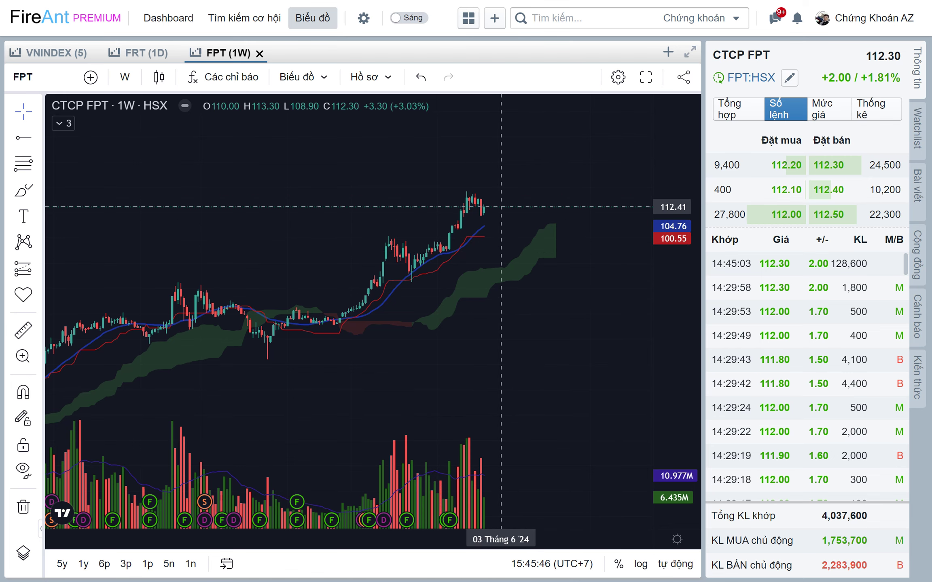
pyautogui.scroll(-1, 518, 201)
pyautogui.scroll(-1, 514, 263)
pyautogui.scroll(-1, 506, 319)
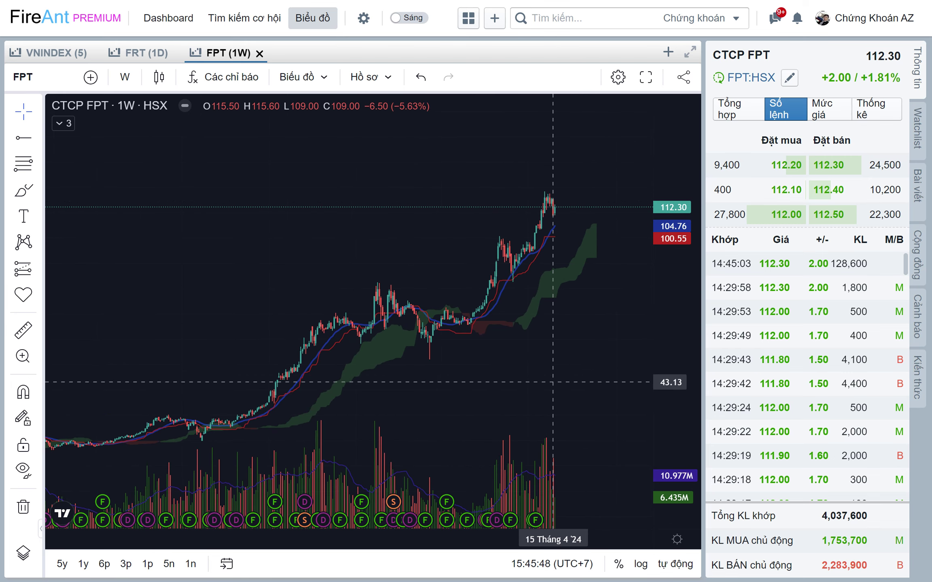
pyautogui.scroll(-1, 496, 336)
pyautogui.scroll(-1, 499, 344)
pyautogui.scroll(-1, 503, 351)
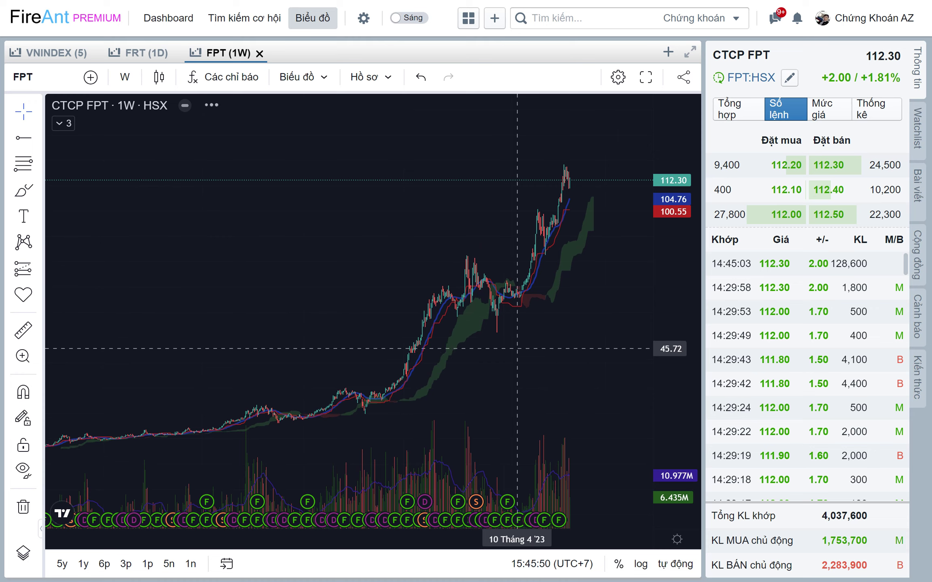
pyautogui.scroll(-1, 507, 364)
pyautogui.scroll(-1, 516, 370)
pyautogui.scroll(-1, 522, 376)
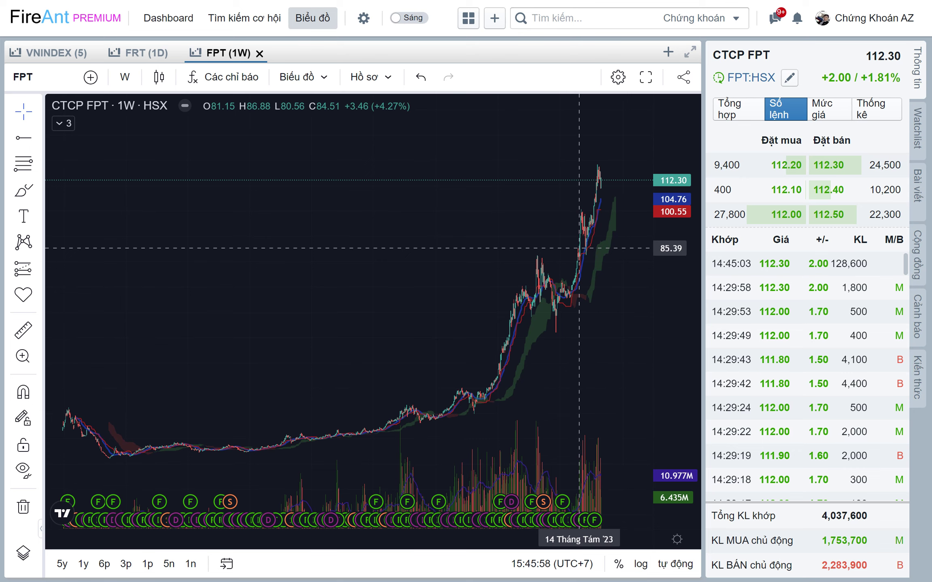
pyautogui.scroll(3, 579, 248)
pyautogui.scroll(3, 574, 253)
pyautogui.scroll(3, 564, 262)
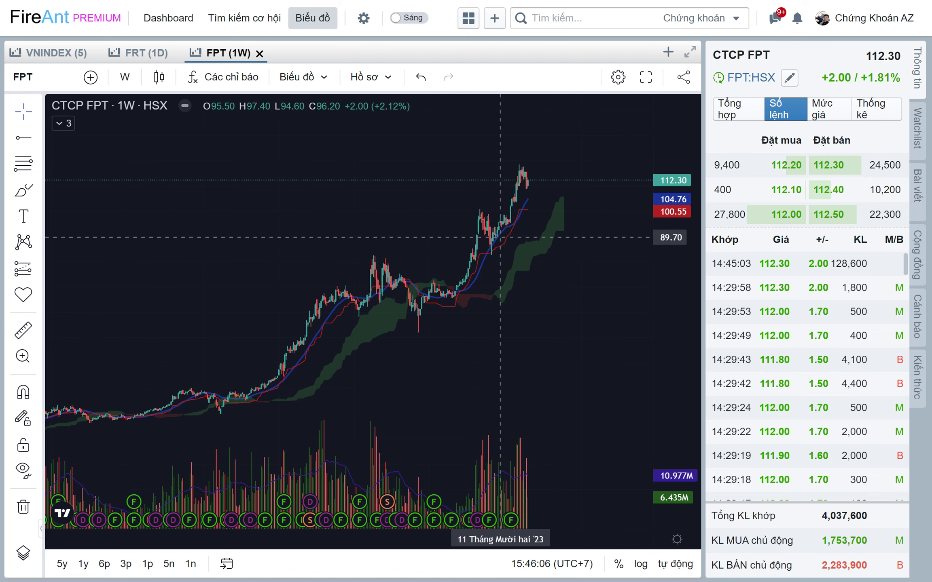
pyautogui.moveTo(545, 282); pyautogui.dragTo(541, 301)
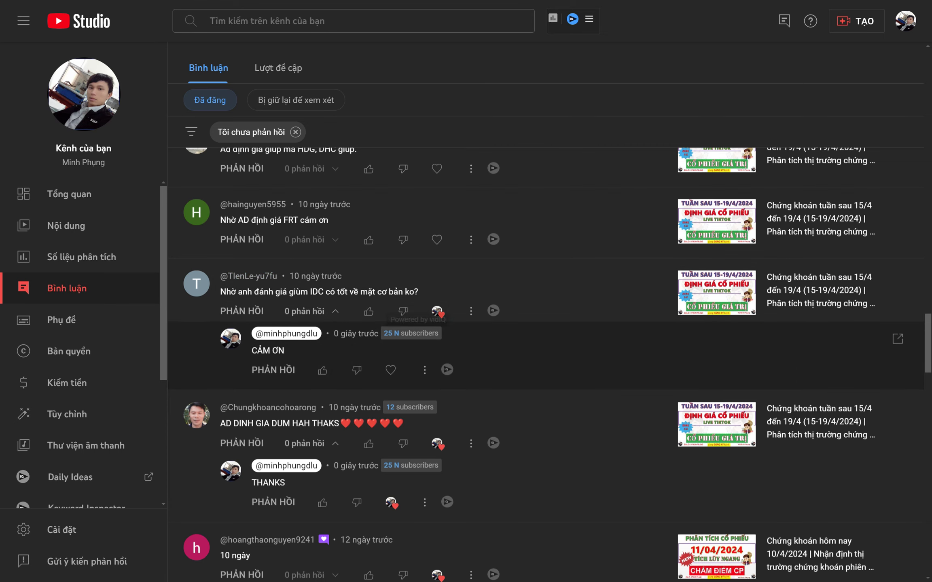
# Heart the viewer's FRT valuation request, reply 'FRT', and heart the posted reply
pyautogui.scroll(1, 485, 344)
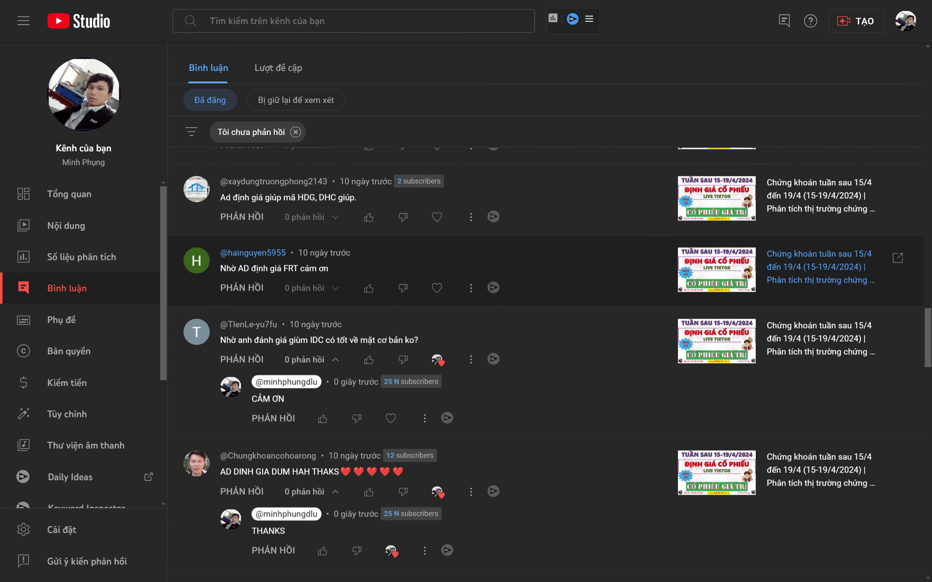
pyautogui.moveTo(226, 269); pyautogui.dragTo(293, 269)
pyautogui.click(437, 288)
pyautogui.click(242, 288)
pyautogui.write('FRT')
pyautogui.hotkey('ctrl', 'Return')
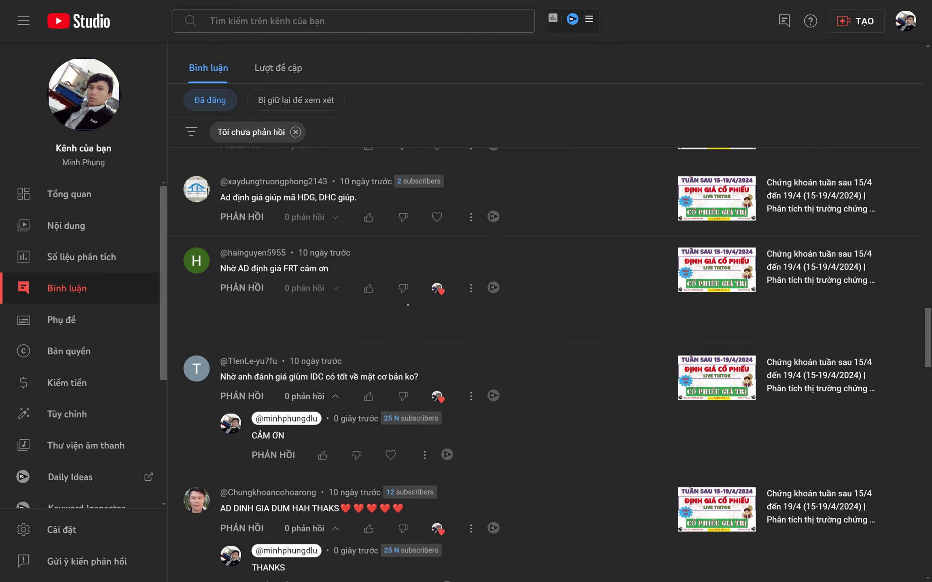
pyautogui.click(390, 346)
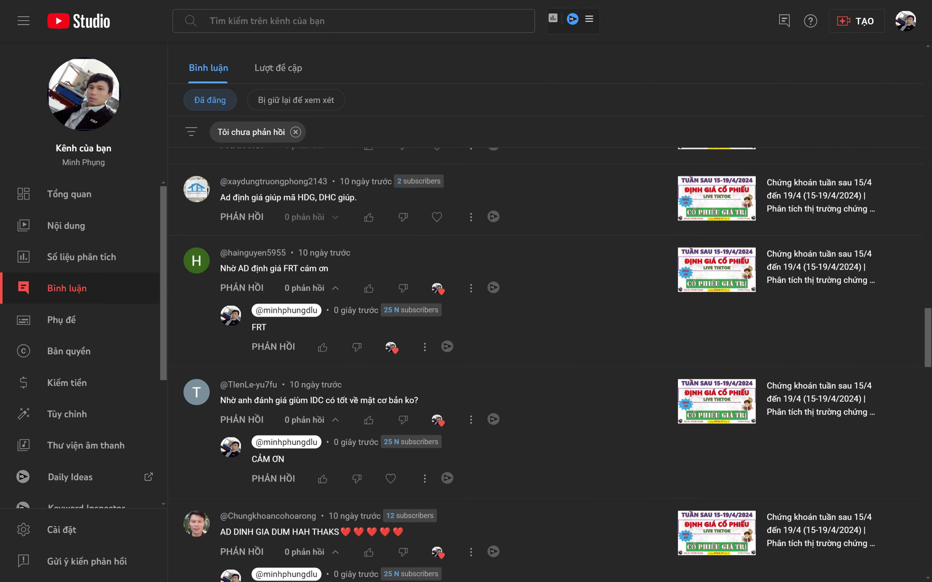
# Load the FRT weekly chart in FireAnt in place of FPT
pyautogui.hotkey('alt', 'Tab')
pyautogui.write('FRT')
pyautogui.press('Return')
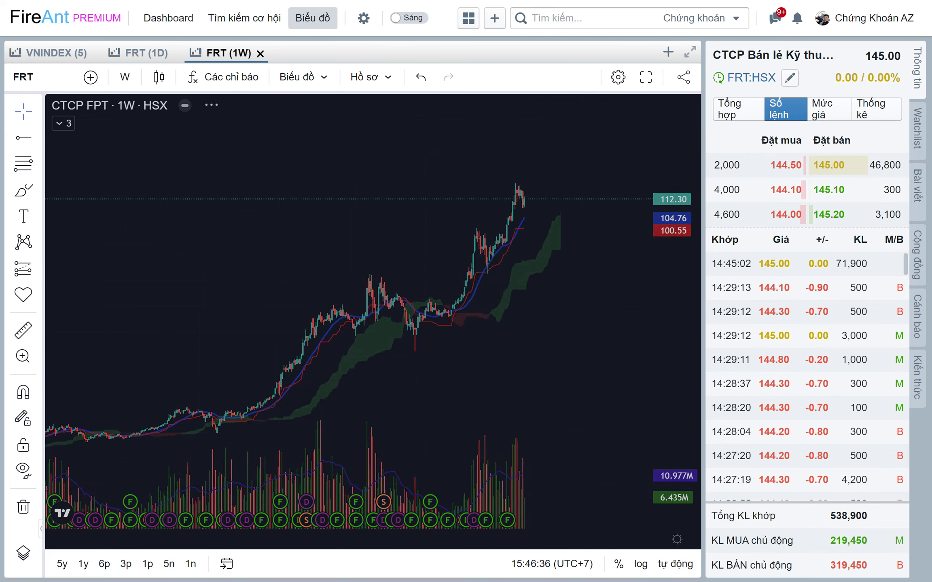
# Zoom in on the FRT weekly chart around the breakout zone near 102
pyautogui.scroll(3, 552, 286)
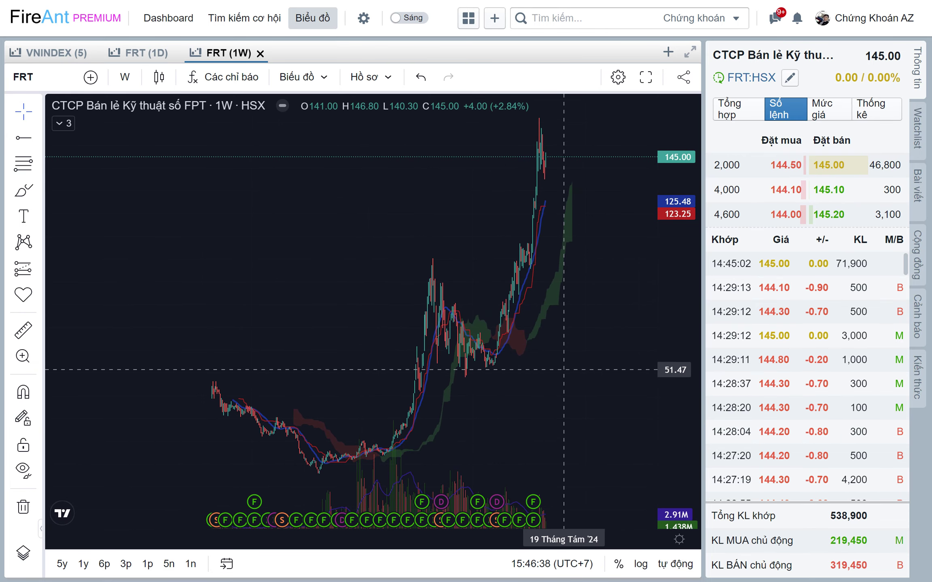
pyautogui.moveTo(558, 363); pyautogui.dragTo(562, 369)
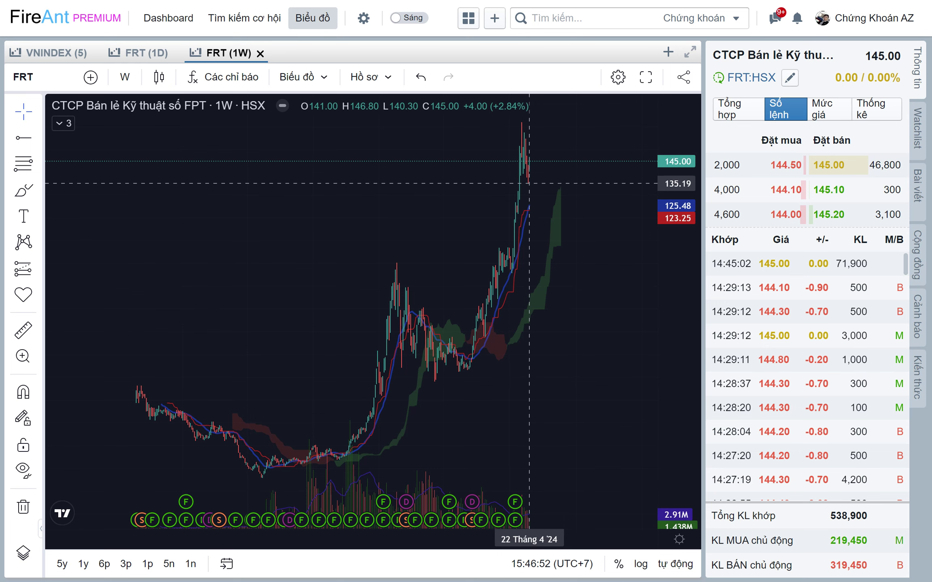
pyautogui.scroll(2, 529, 185)
pyautogui.scroll(2, 528, 198)
pyautogui.scroll(2, 527, 214)
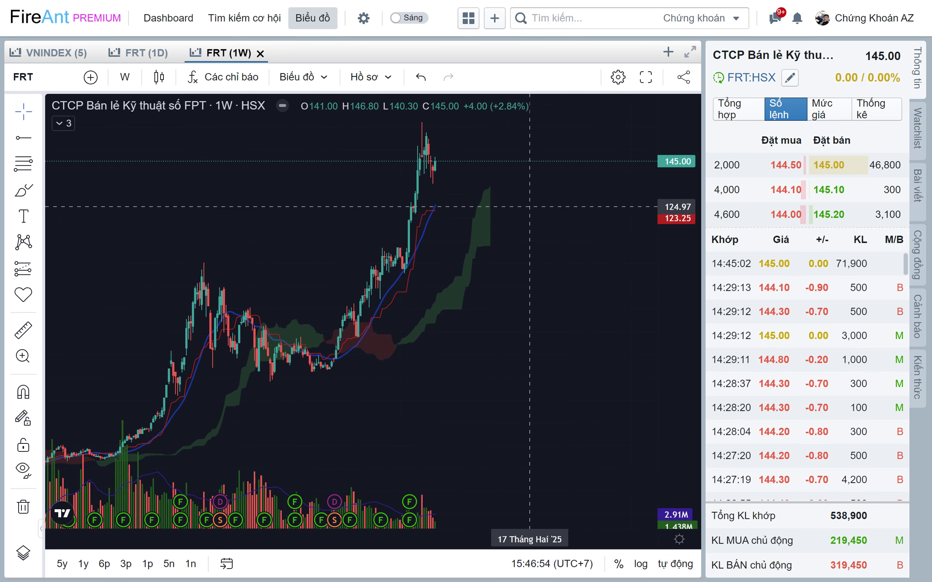
pyautogui.scroll(2, 527, 234)
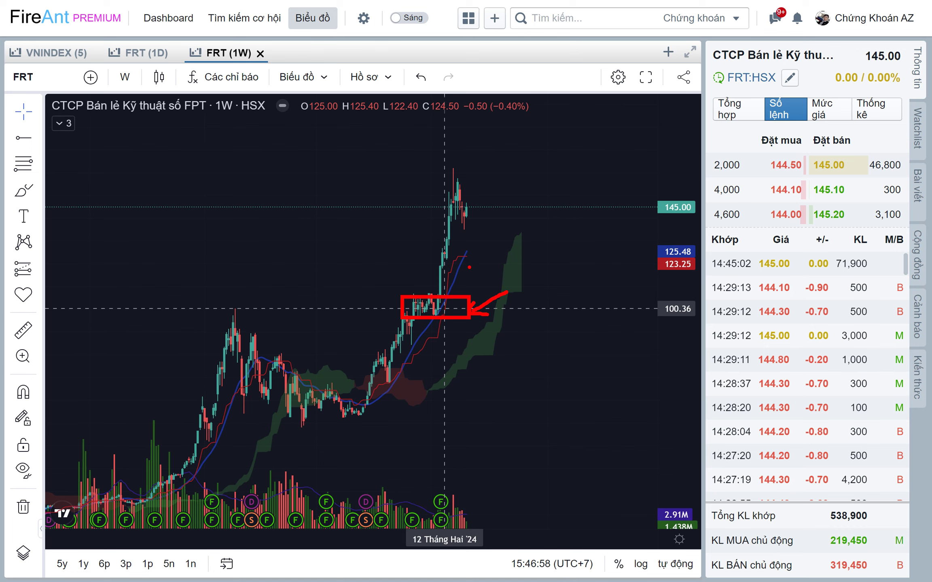
# Measure FRT's rise from 102.28 to 145.42 (about 42%), clear it, and open the 2024 Excel folder
pyautogui.scroll(1, 445, 308)
pyautogui.keyDown('shift'); pyautogui.click(432, 305); pyautogui.keyUp('shift')
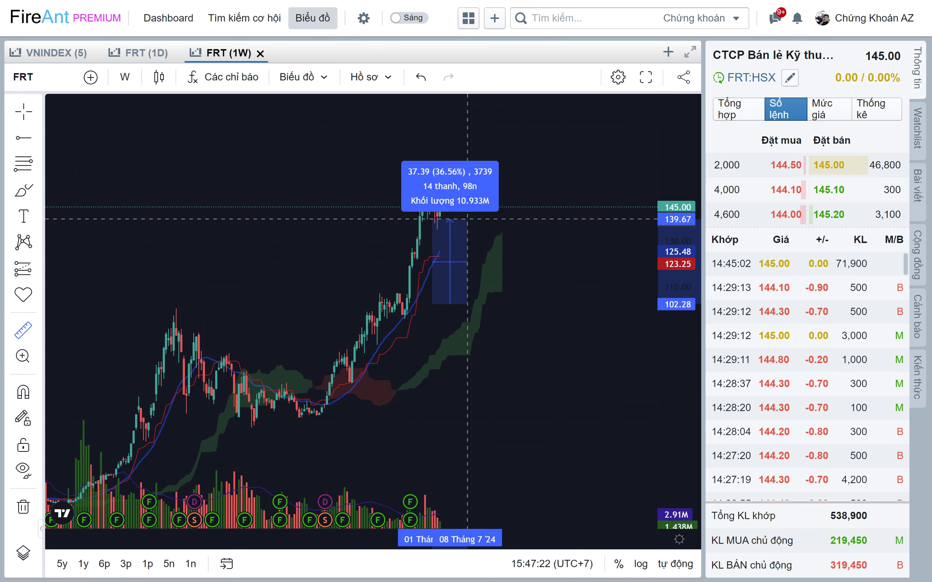
pyautogui.click(469, 206)
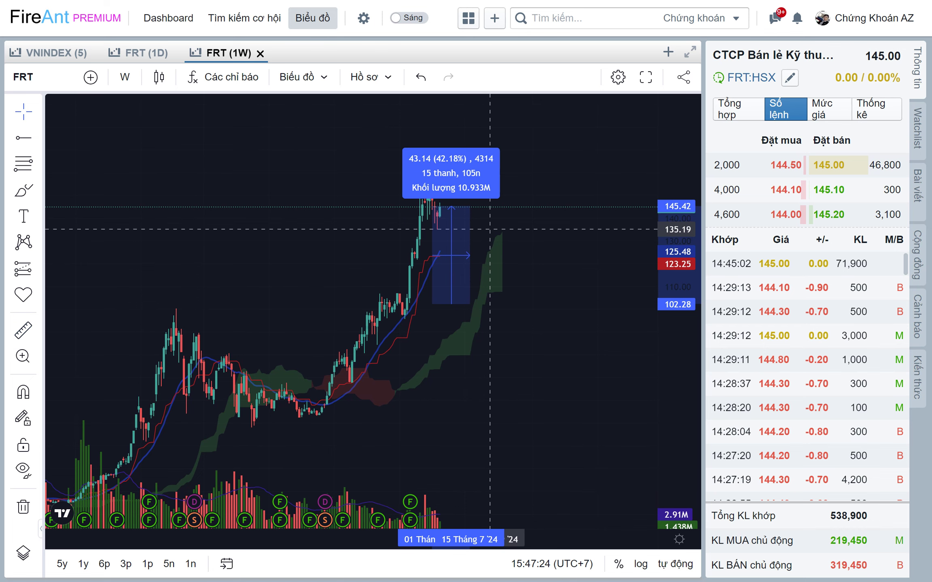
pyautogui.click(490, 229)
pyautogui.scroll(3, 445, 211)
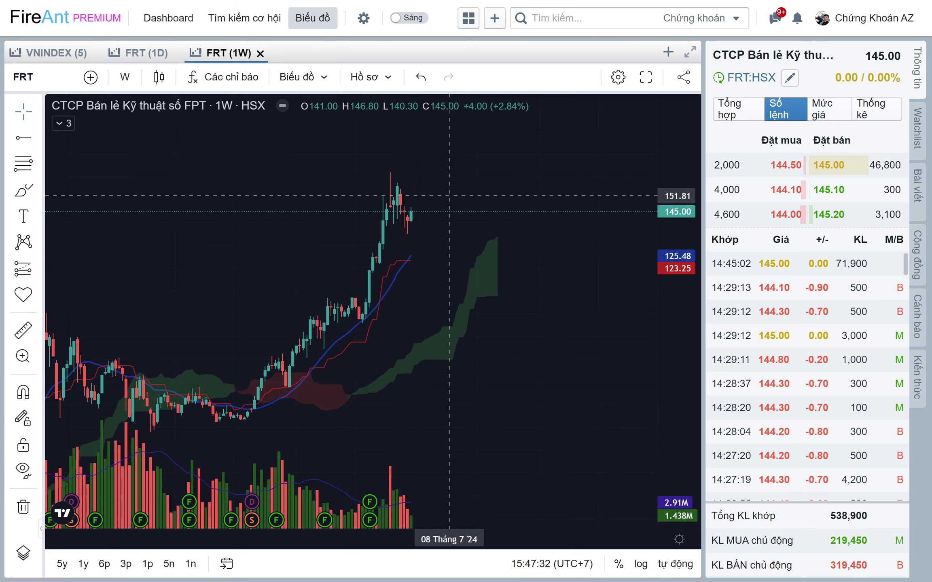
pyautogui.hscroll(-2, 459, 211)
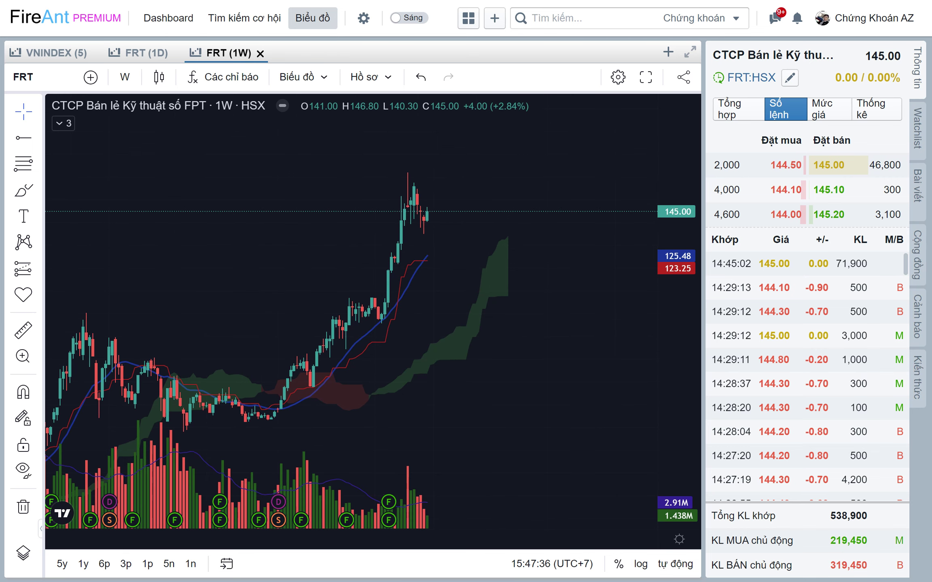
pyautogui.click(88, 565)
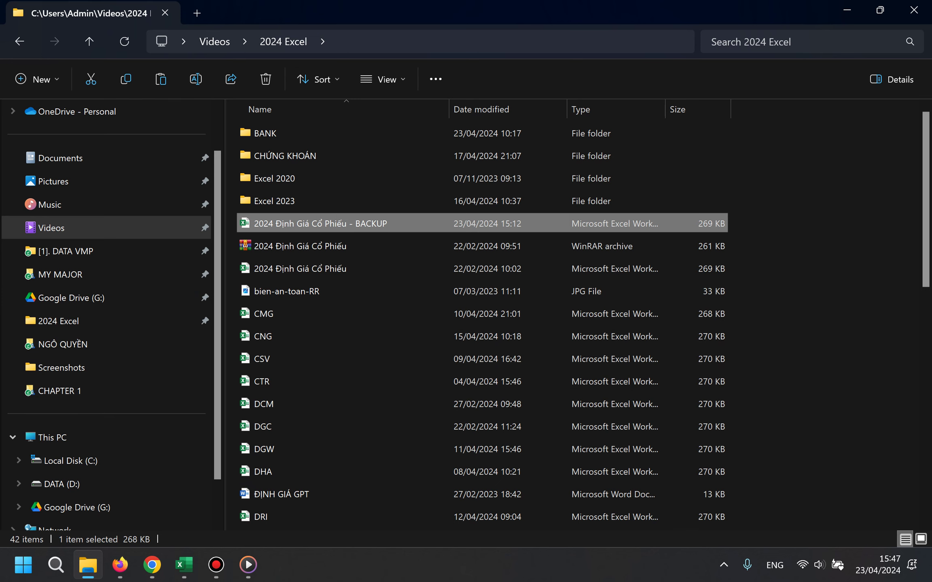
# Find FRT 2024 in the 2024 Excel folder list and open it in Excel
pyautogui.scroll(-1, 405, 315)
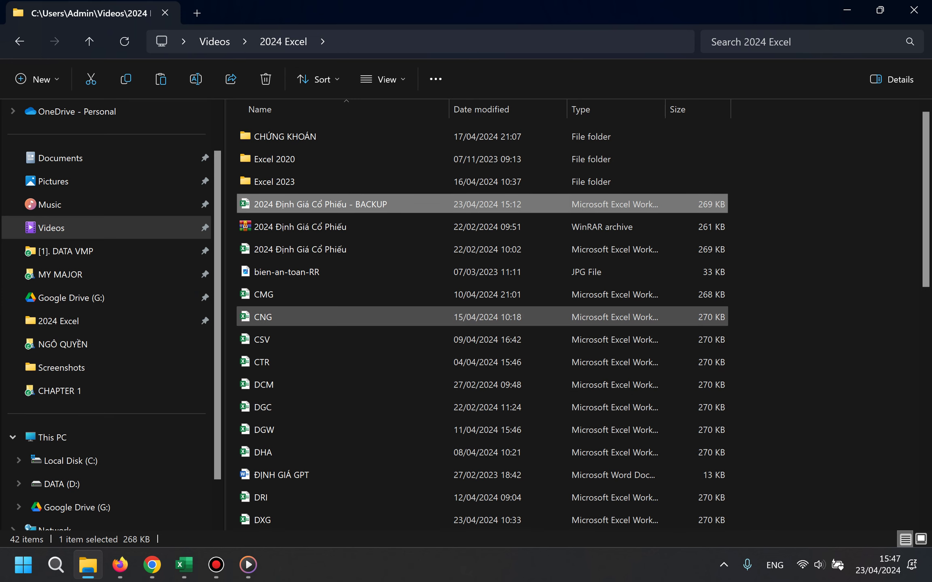
pyautogui.scroll(1, 405, 316)
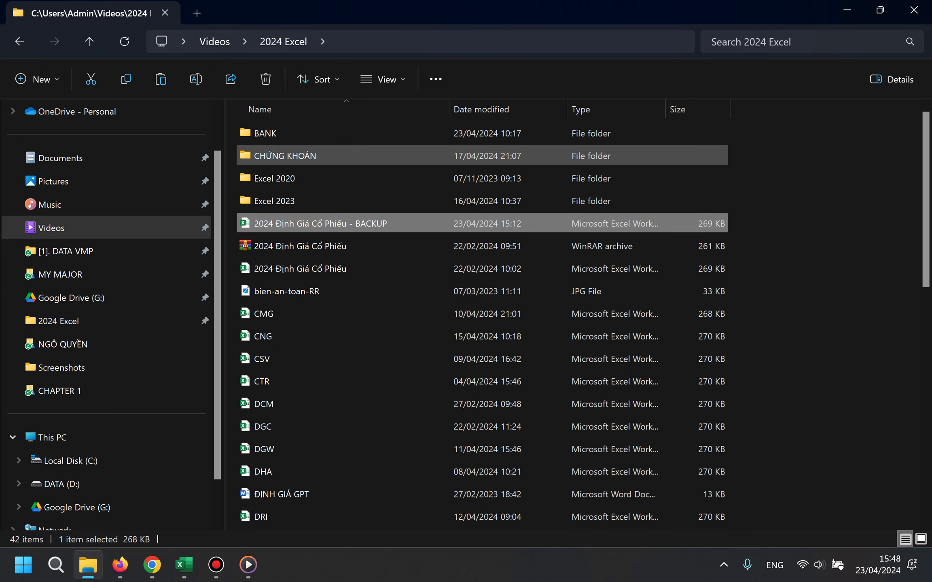
pyautogui.scroll(-1, 315, 179)
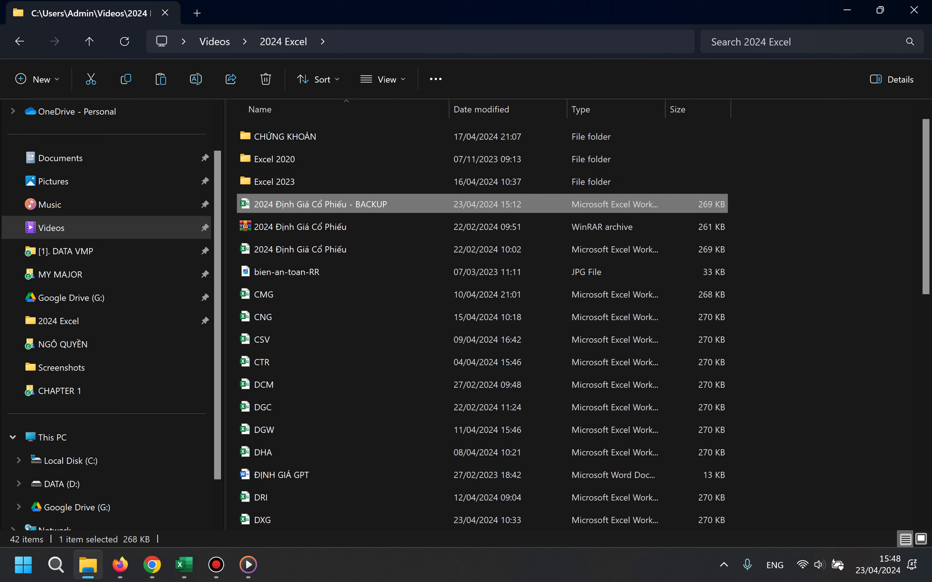
pyautogui.scroll(-1, 315, 178)
pyautogui.scroll(2, 315, 179)
pyautogui.scroll(-1, 315, 179)
pyautogui.scroll(-1, 313, 202)
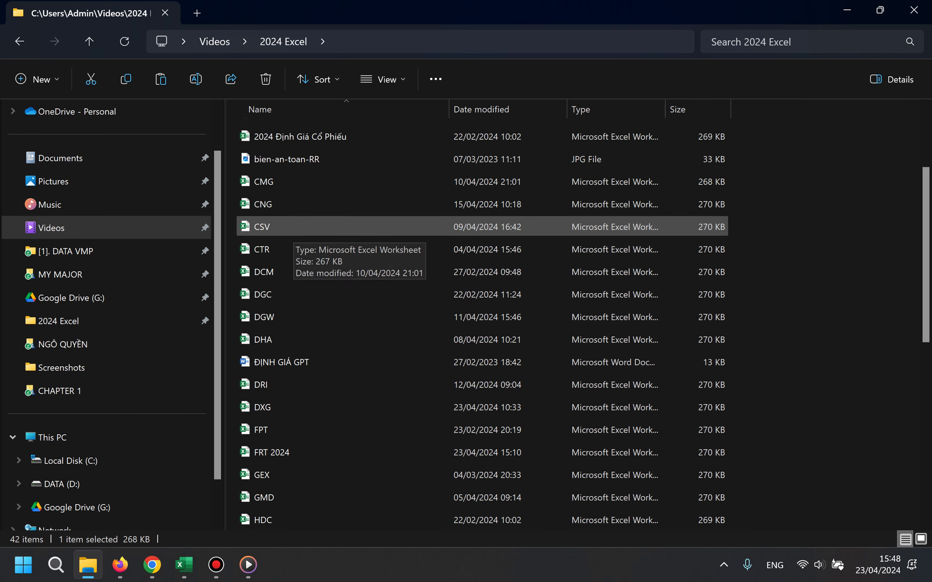
pyautogui.scroll(-1, 311, 227)
pyautogui.scroll(-1, 308, 249)
pyautogui.scroll(-1, 283, 307)
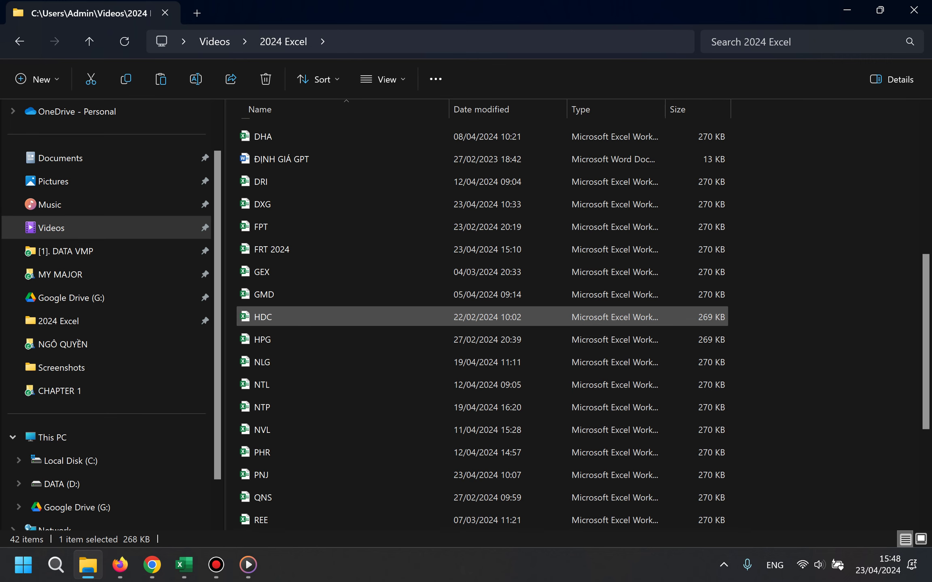
pyautogui.scroll(-1, 279, 316)
pyautogui.scroll(-1, 279, 316)
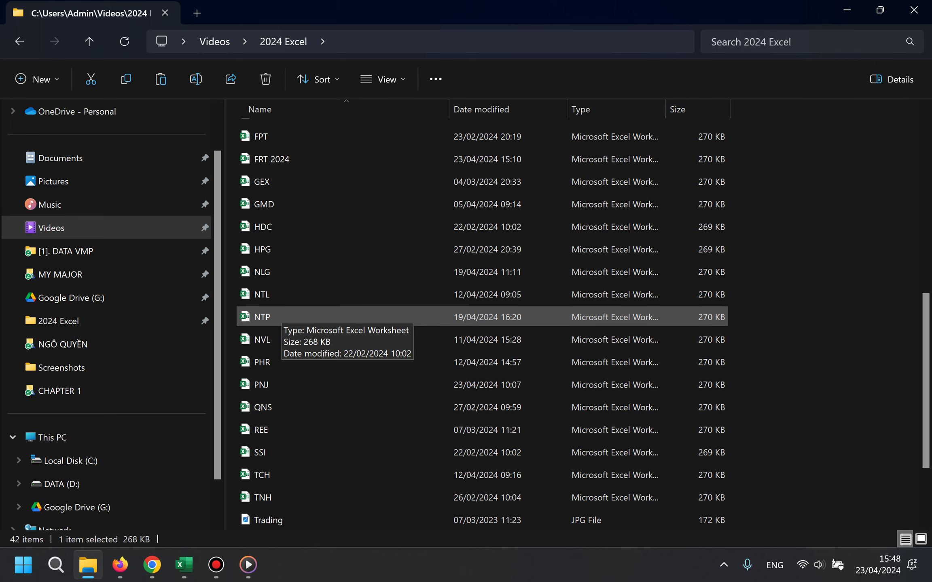
pyautogui.scroll(-1, 279, 317)
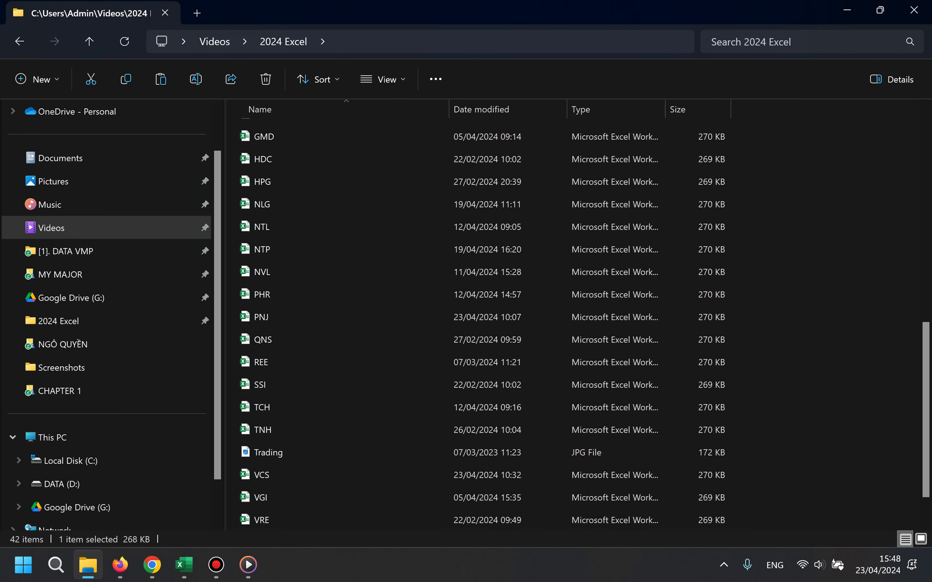
pyautogui.scroll(1, 280, 289)
pyautogui.scroll(1, 283, 288)
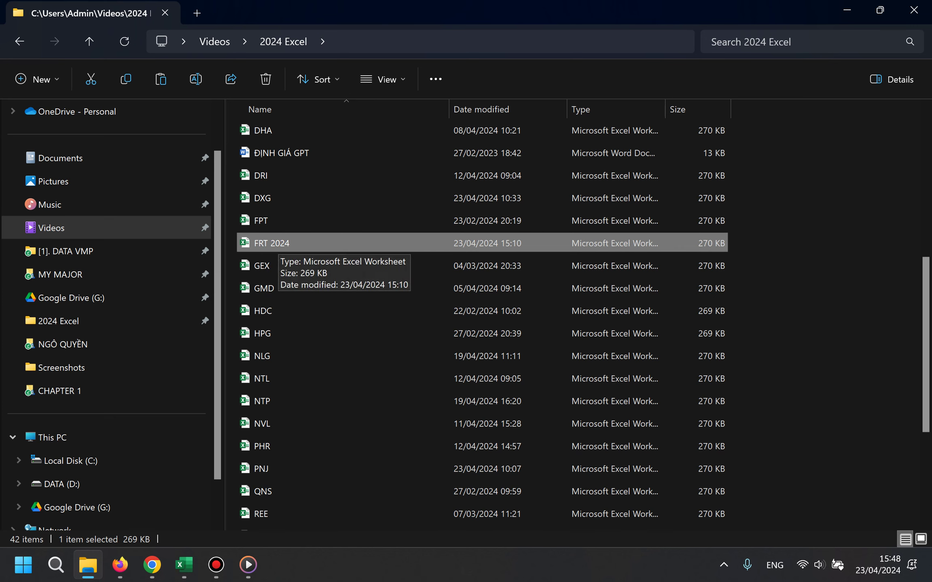
pyautogui.doubleClick(275, 244)
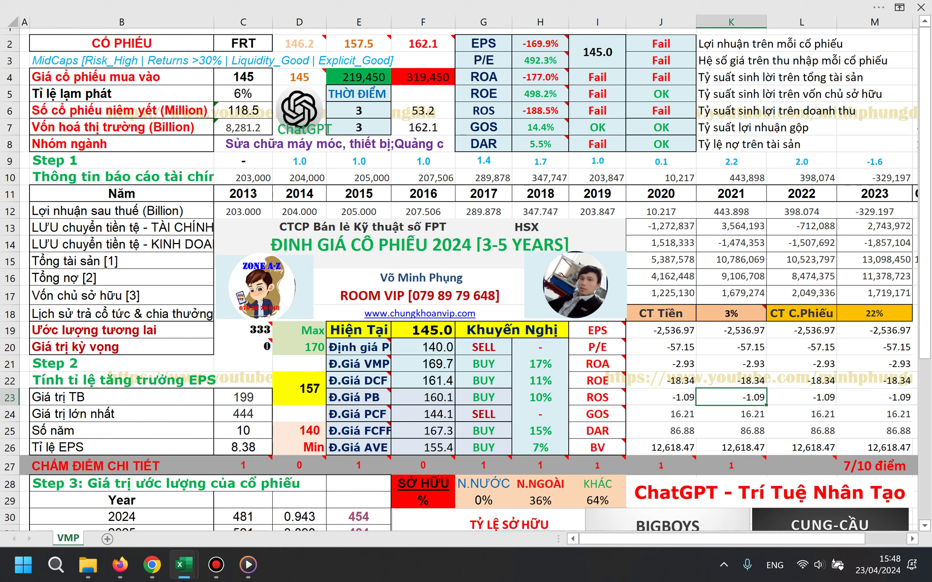
# Select C18:I18 and D25, circle the 140 Min figure in red, then return to FireAnt
pyautogui.click(421, 320)
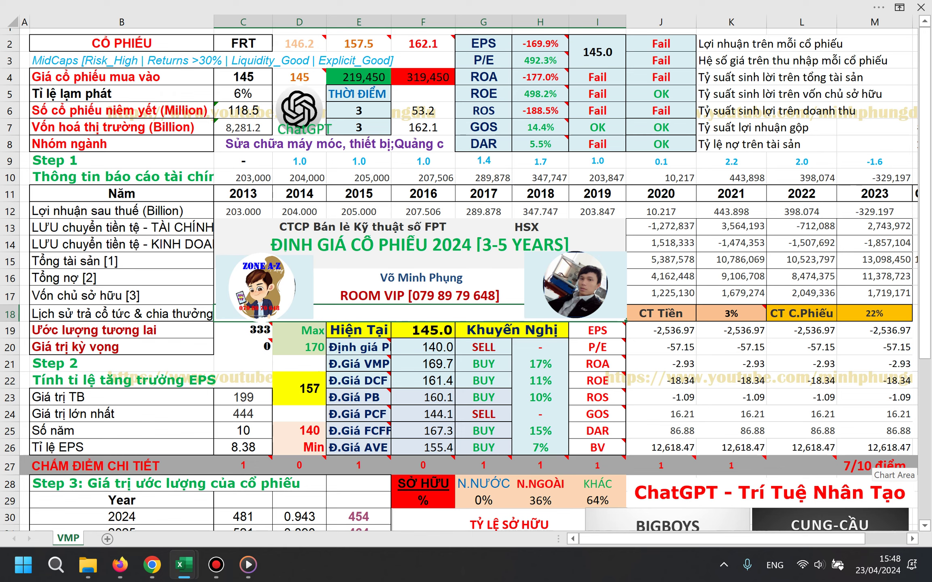
pyautogui.click(299, 431)
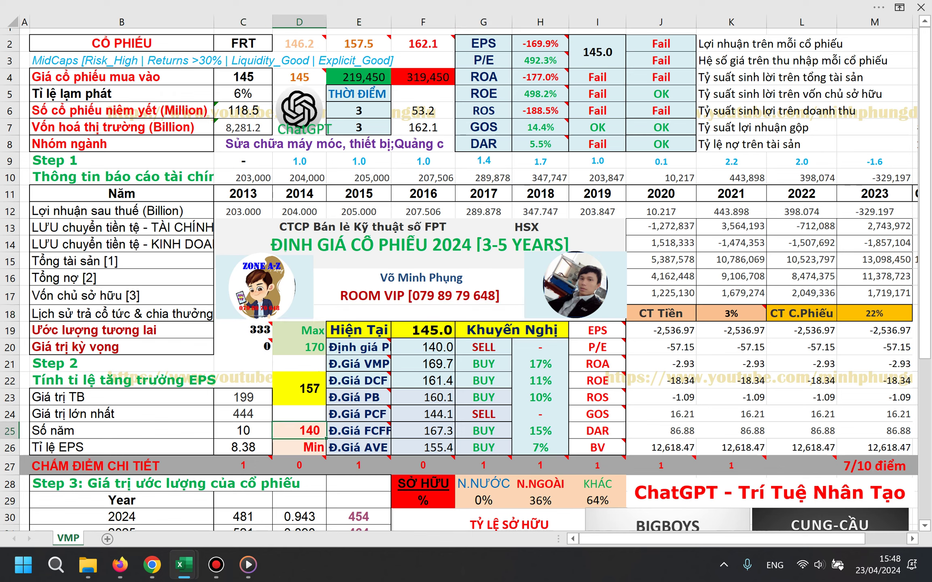
pyautogui.moveTo(315, 414)
pyautogui.mouseDown()
pyautogui.moveTo(329, 440)
pyautogui.moveTo(315, 414)
pyautogui.mouseUp()
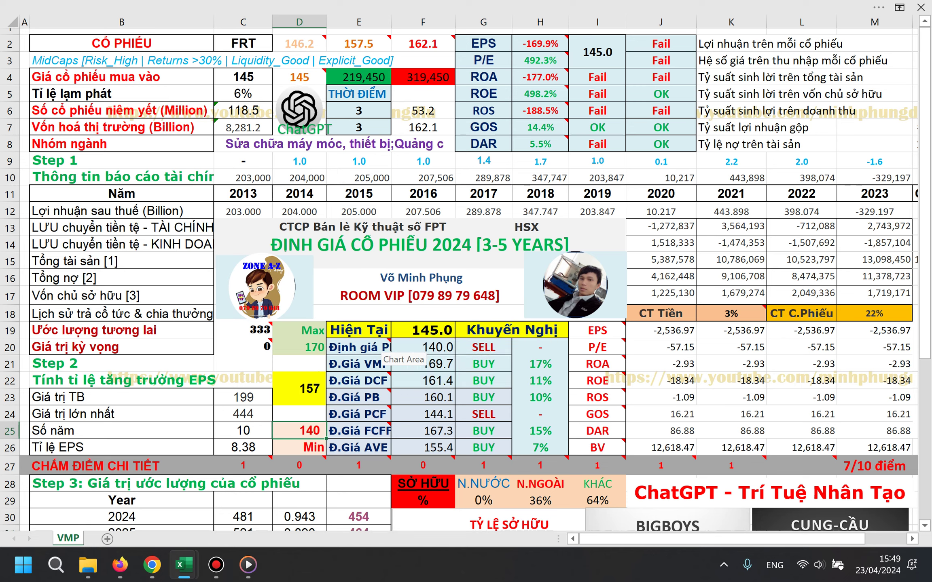
pyautogui.moveTo(313, 415)
pyautogui.mouseDown()
pyautogui.moveTo(289, 435)
pyautogui.moveTo(323, 451)
pyautogui.moveTo(330, 420)
pyautogui.mouseUp()
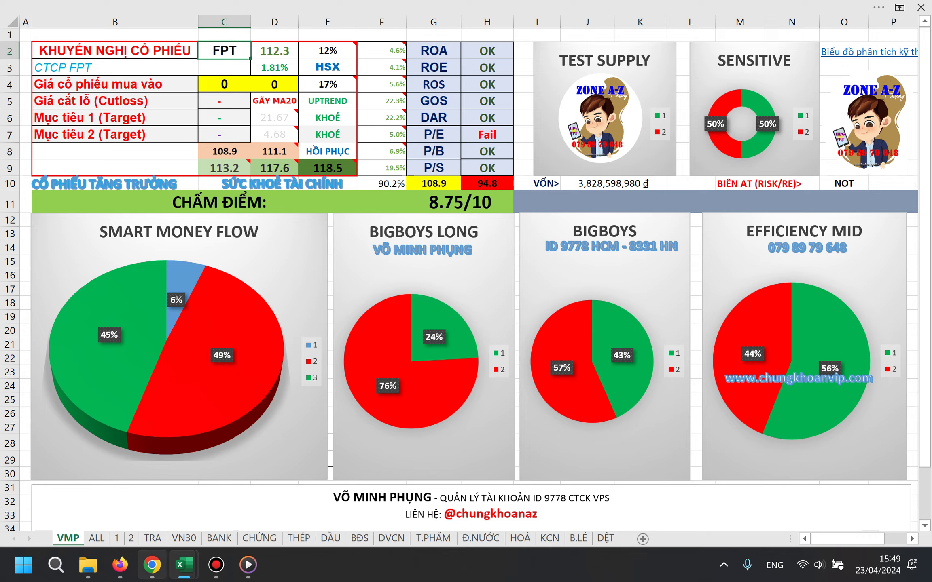
pyautogui.click(152, 565)
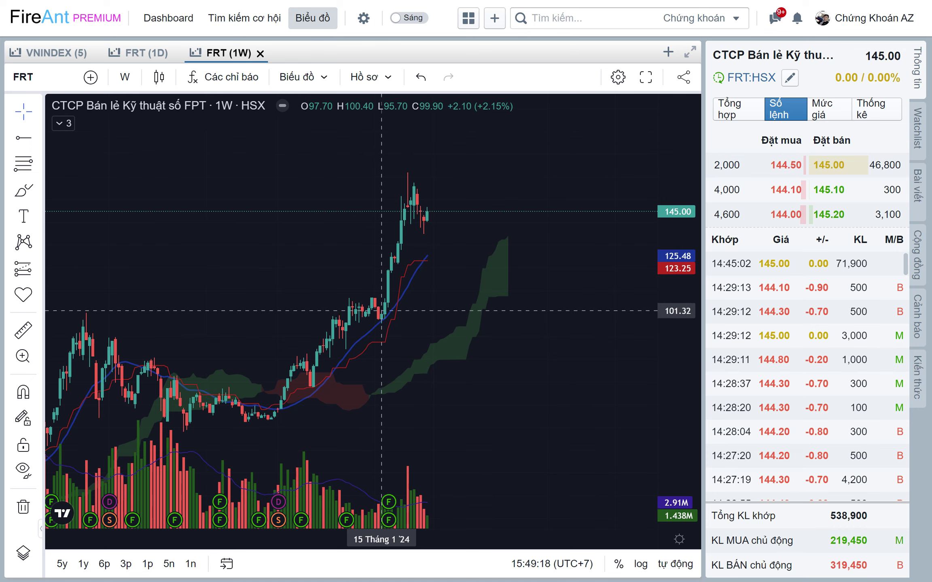
# Measure FRT's weekly rise from 101.32 to 139.67, about 37.85% over 13 bars
pyautogui.scroll(-1, 423, 316)
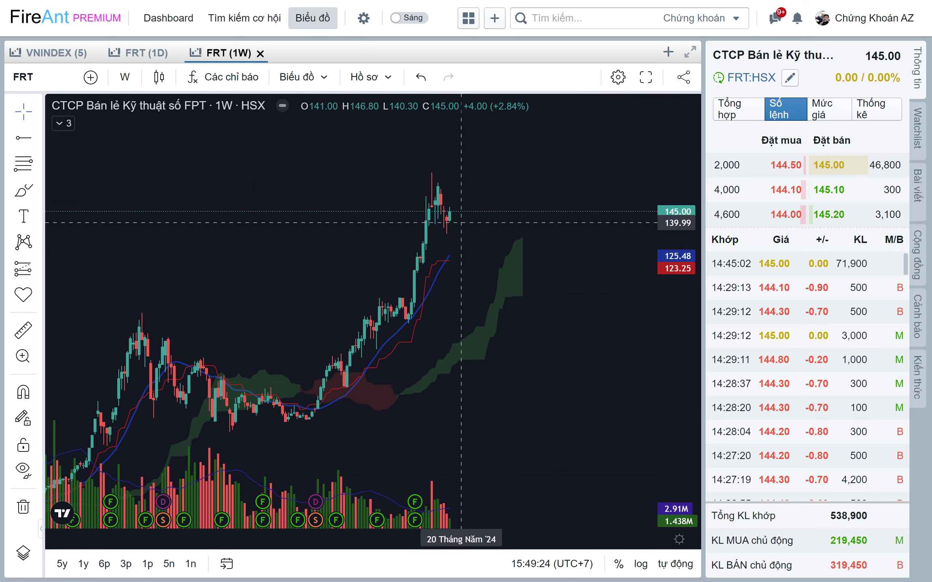
pyautogui.keyDown('shift'); pyautogui.click(432, 311); pyautogui.keyUp('shift')
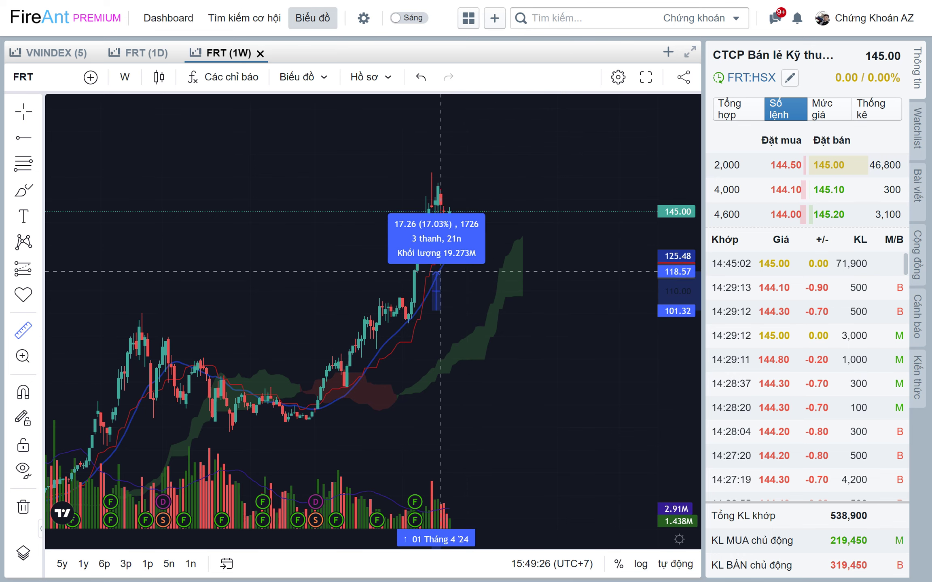
pyautogui.click(469, 224)
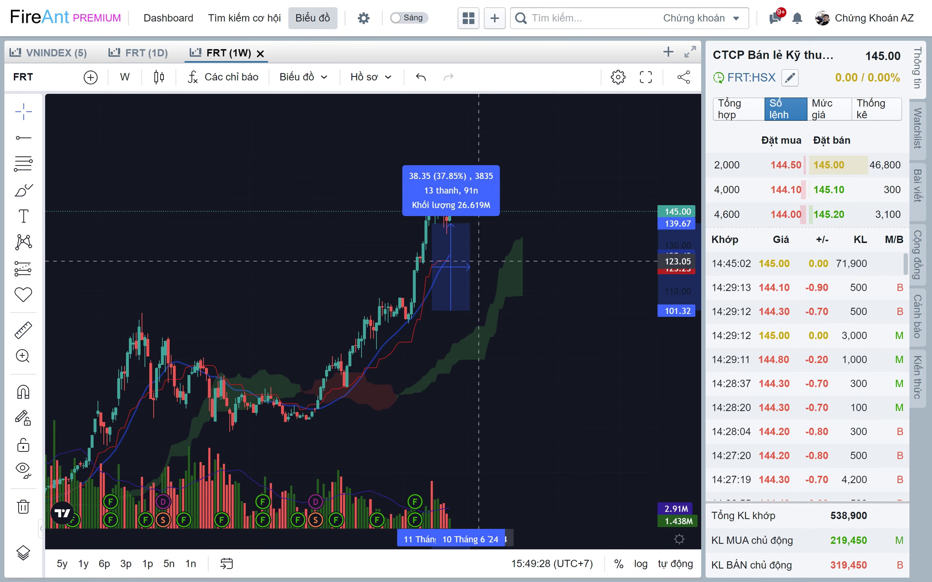
pyautogui.scroll(-5, 502, 283)
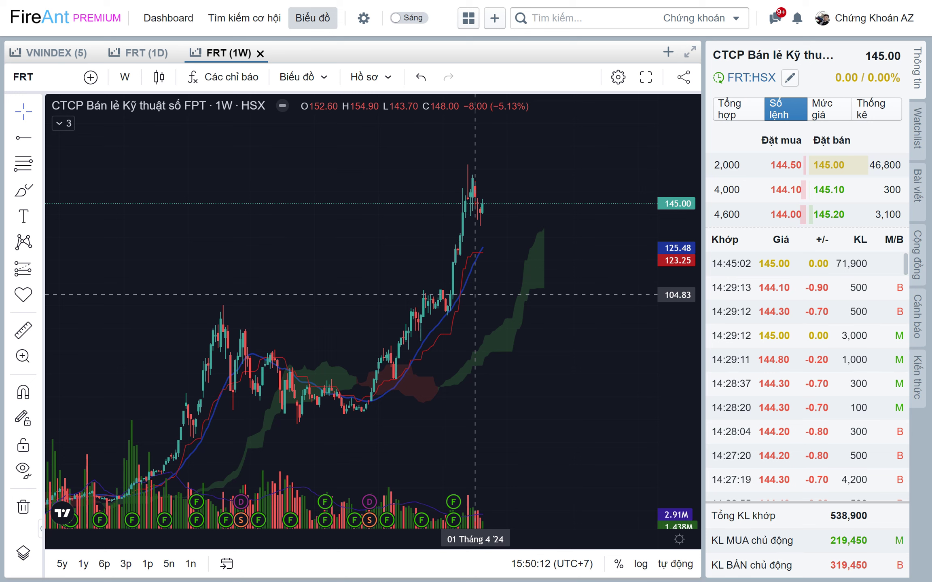
# Check the 157 estimate in cell D22 of the FRT valuation workbook, then go back to the FireAnt chart
pyautogui.hotkey('alt', 'Tab')
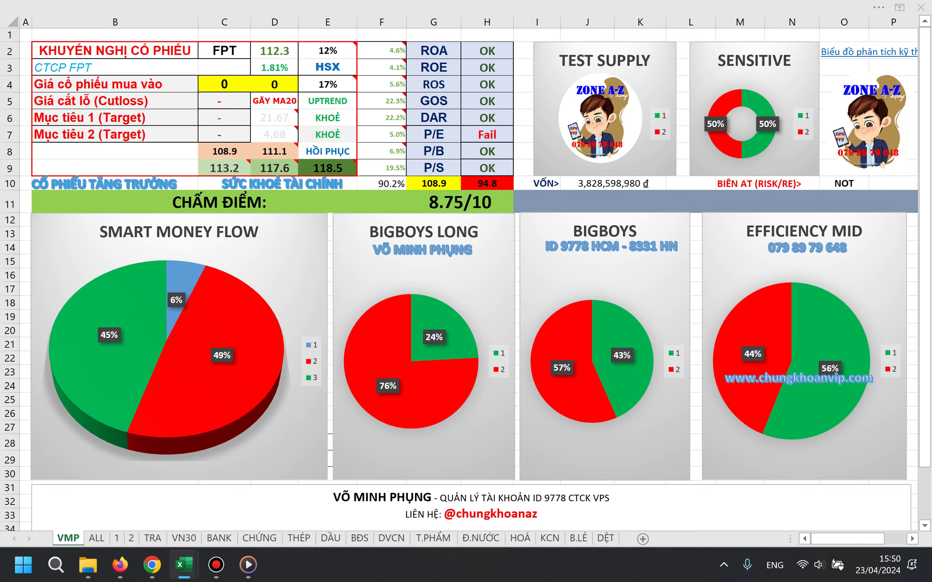
pyautogui.click(236, 479)
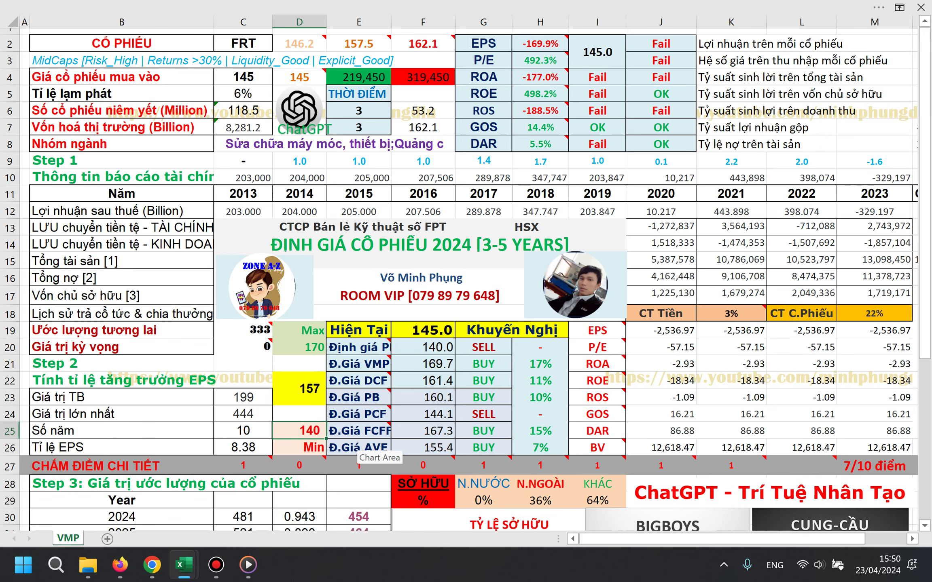
pyautogui.click(299, 388)
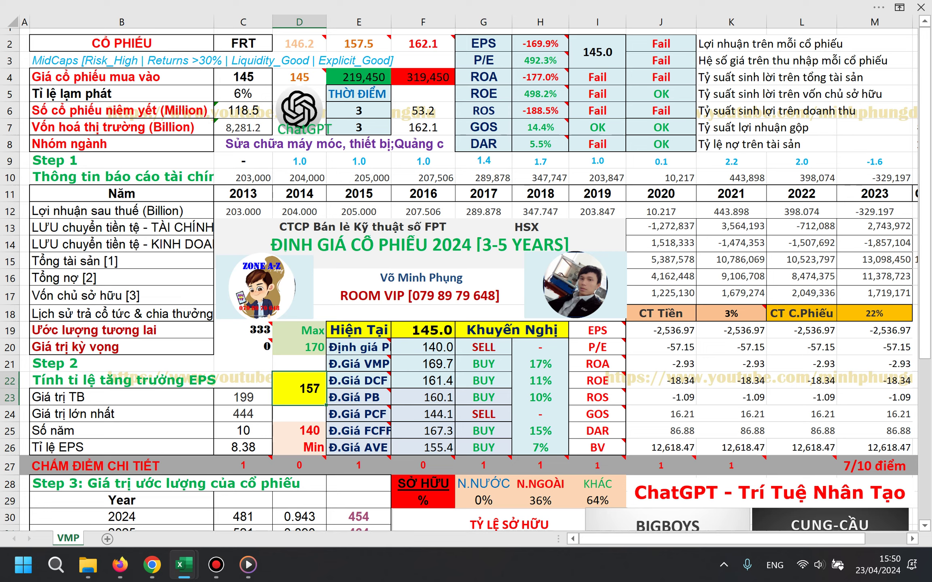
pyautogui.moveTo(151, 566)
pyautogui.click(152, 498)
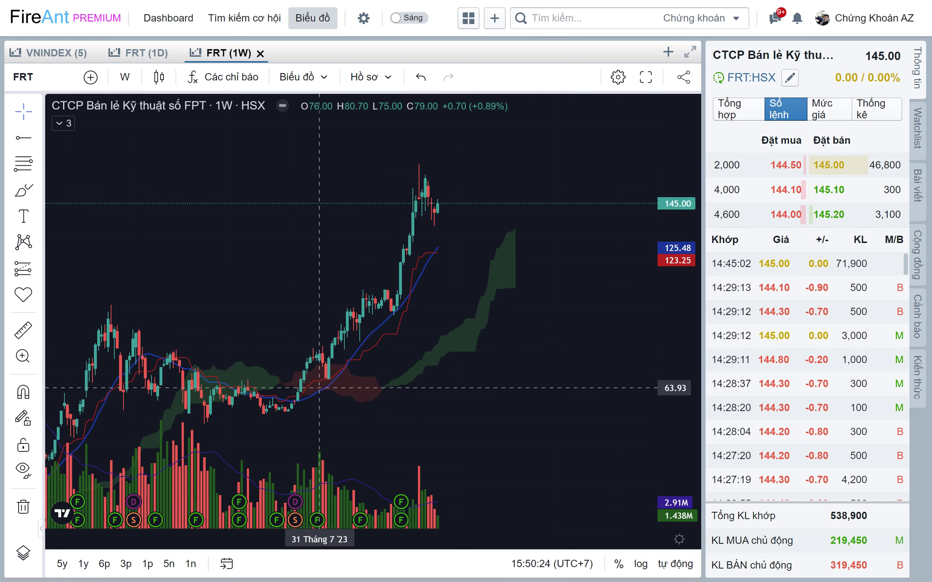
# Sketch a red upward projection arrow after the latest FRT candles, then clear it
pyautogui.hscroll(-3, 480, 284)
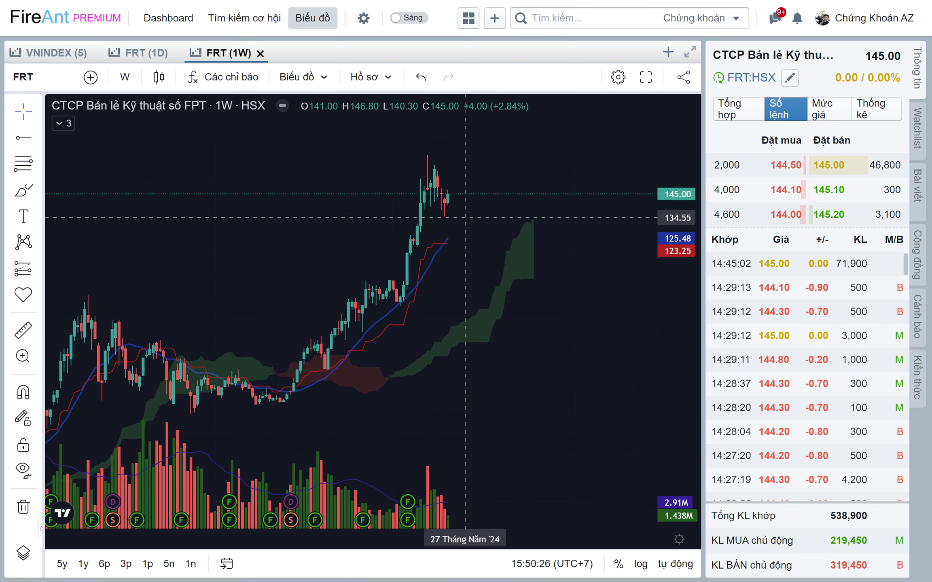
pyautogui.hscroll(-2, 472, 247)
pyautogui.moveTo(428, 175)
pyautogui.mouseDown()
pyautogui.moveTo(457, 220)
pyautogui.moveTo(534, 169)
pyautogui.mouseUp()
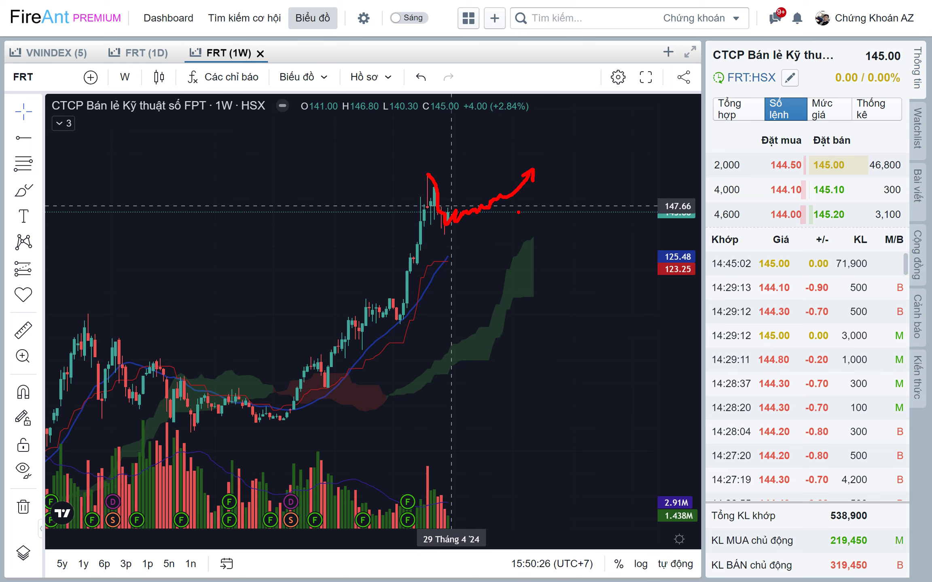
pyautogui.press('Delete')
# In the Excel valuation sheet, select the 170 expected value in D20
pyautogui.scroll(-1, 516, 179)
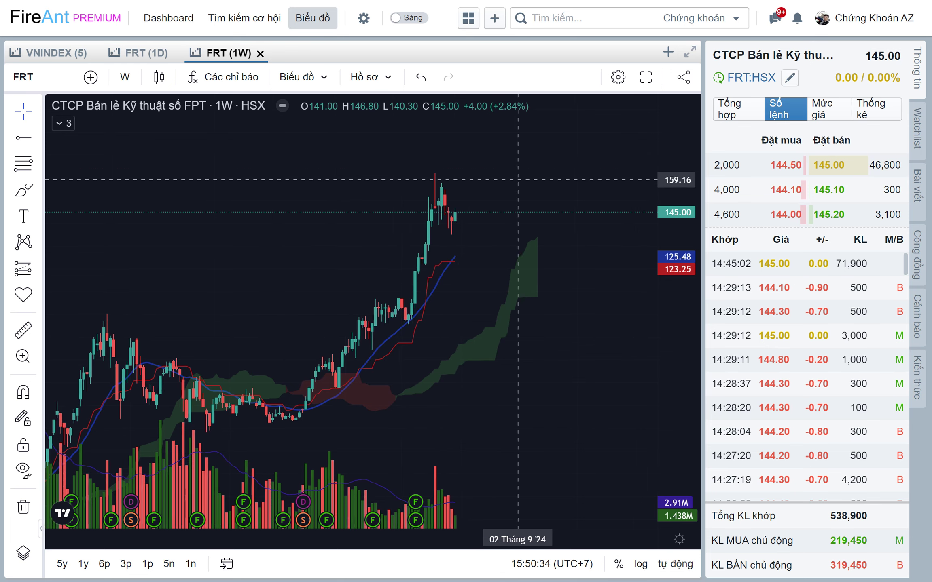
pyautogui.scroll(-1, 516, 179)
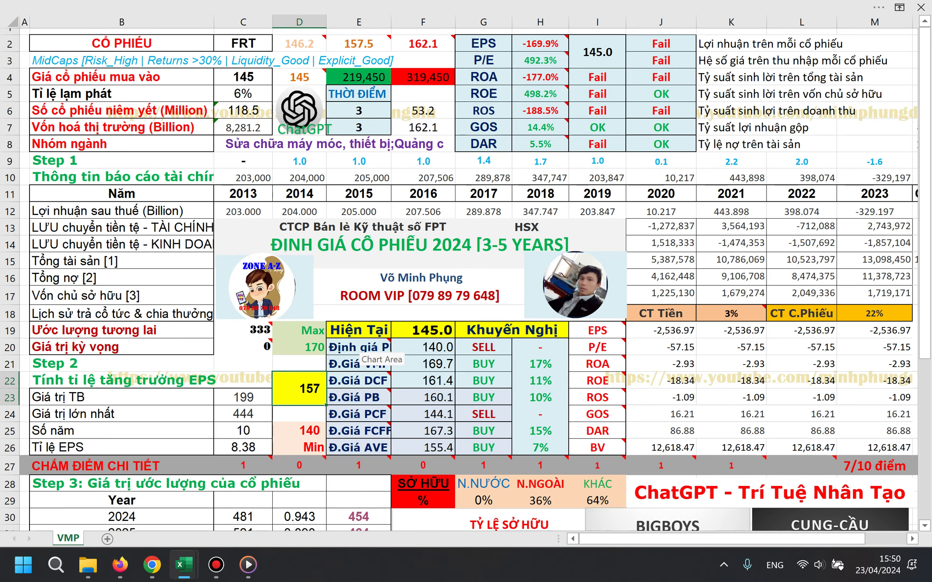
pyautogui.click(300, 347)
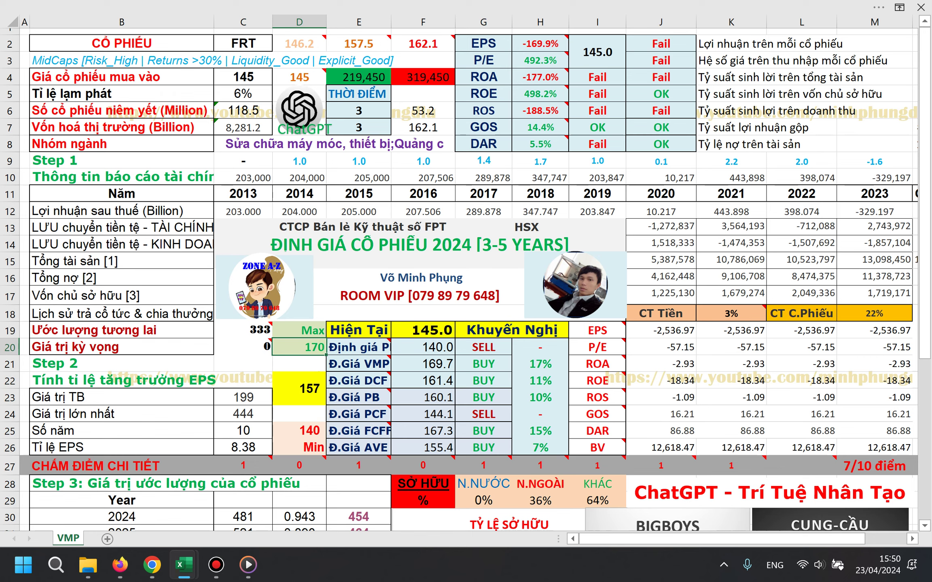
# Review the 169.7 valuation in F21, the 157 estimate in D22 and the 140 minimum in D25
pyautogui.click(423, 364)
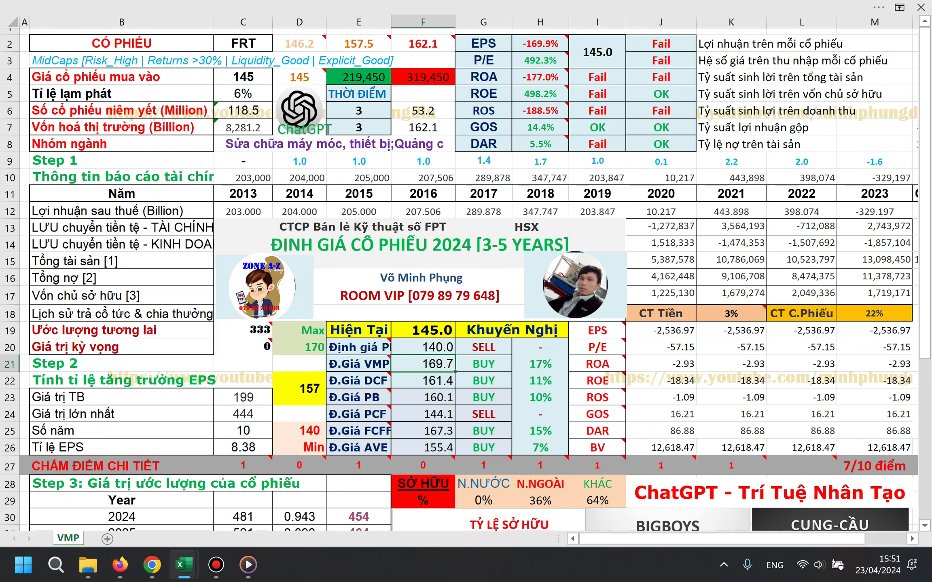
pyautogui.click(299, 389)
pyautogui.click(299, 430)
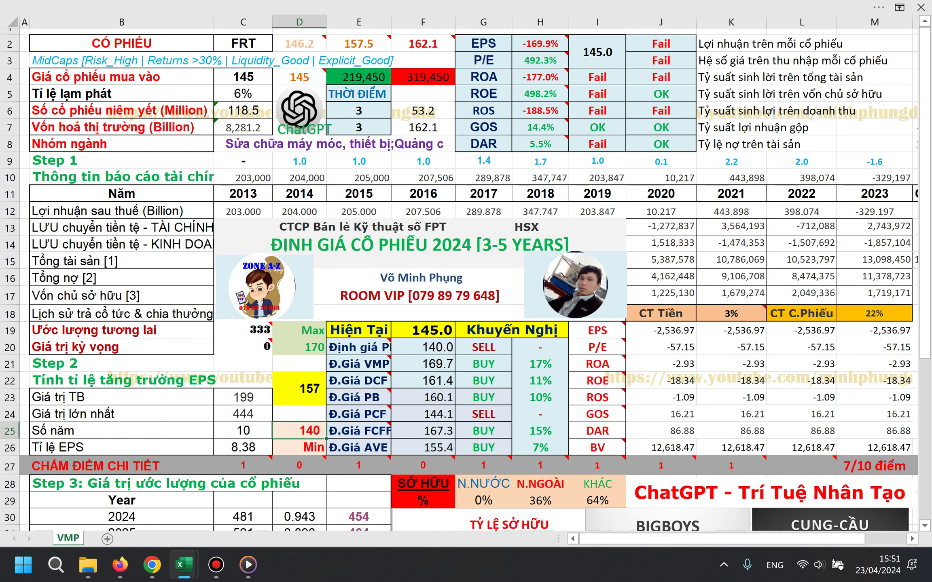
# Return to the FireAnt FRT weekly chart and shift it right to the latest candles
pyautogui.hotkey('alt', 'Tab')
pyautogui.hscroll(2, 511, 348)
pyautogui.hscroll(2, 501, 251)
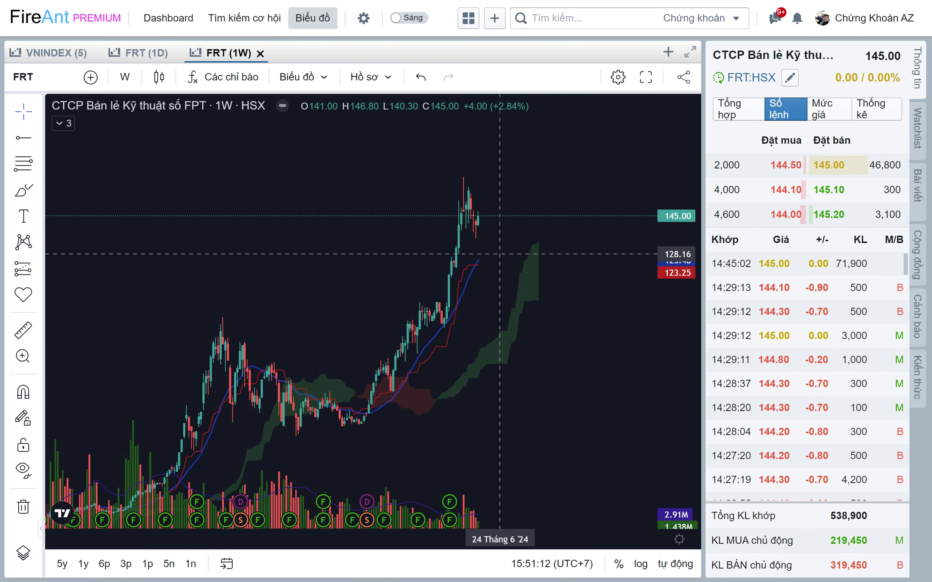
pyautogui.hscroll(2, 460, 229)
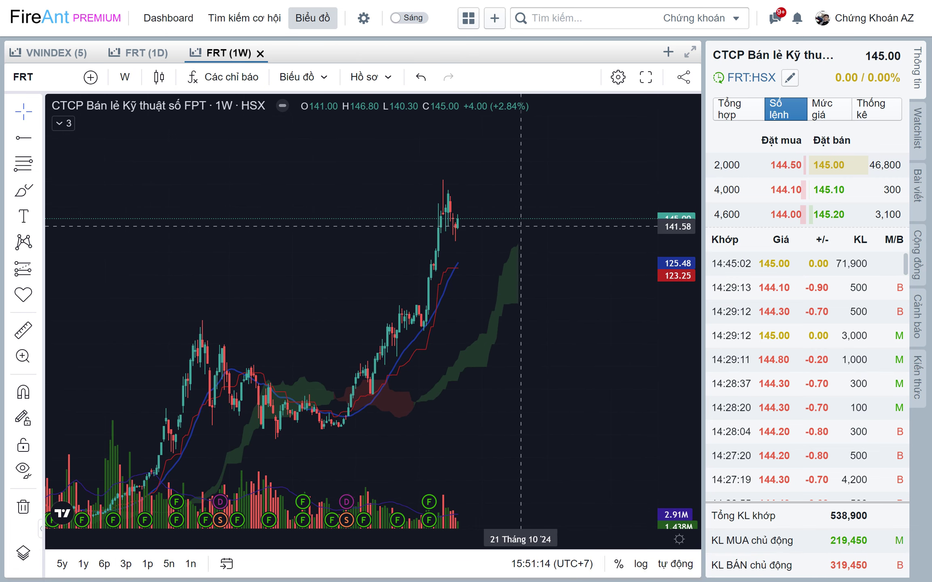
pyautogui.hotkey('alt', 'Tab')
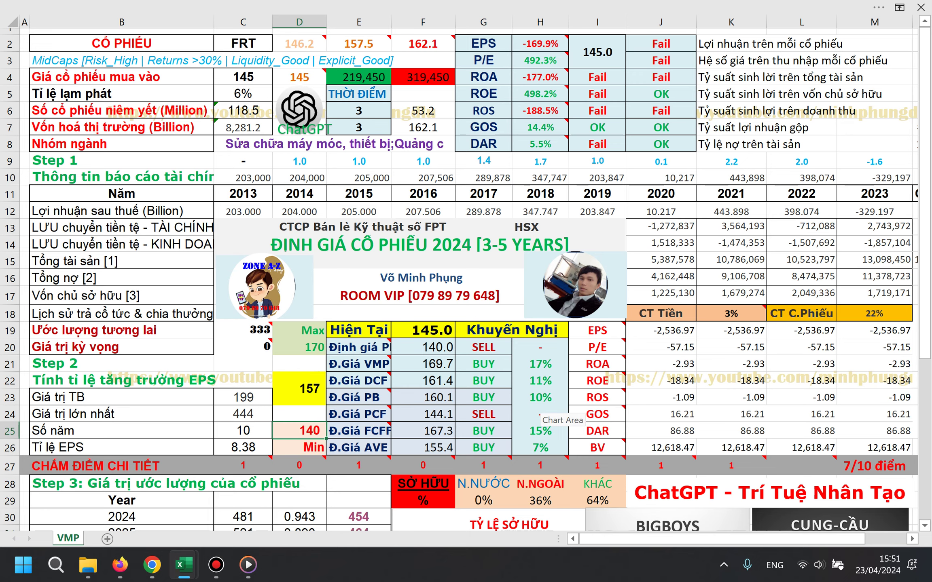
pyautogui.hotkey('alt', 'Tab')
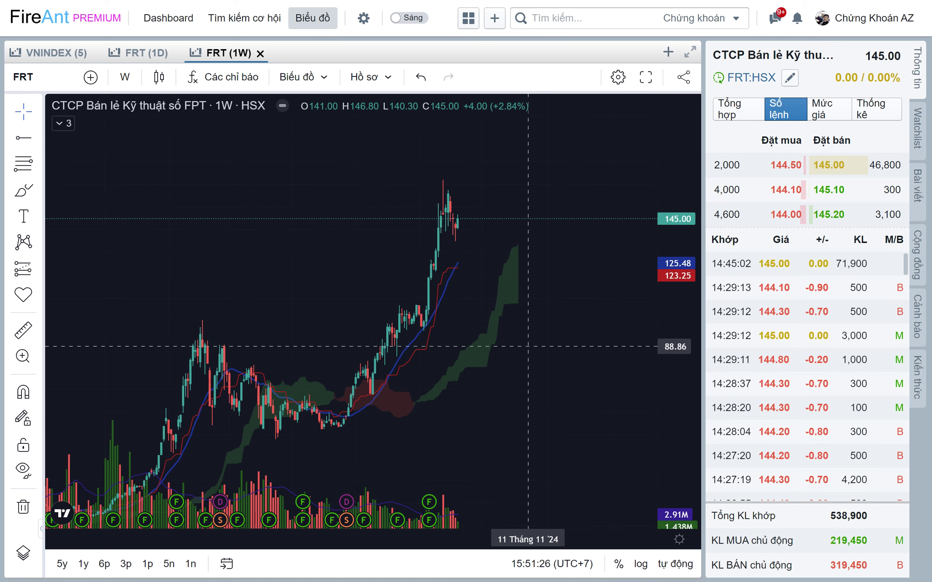
pyautogui.scroll(-3, 556, 351)
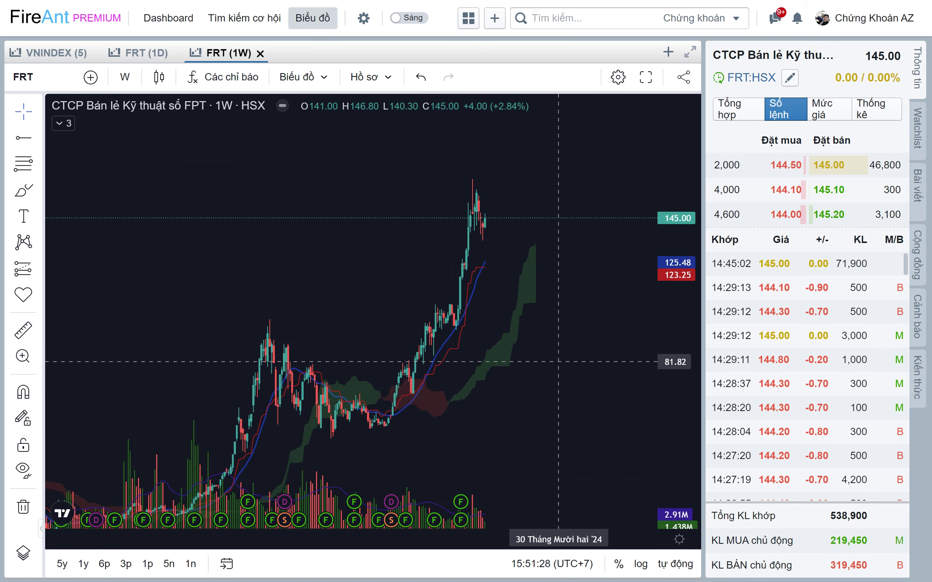